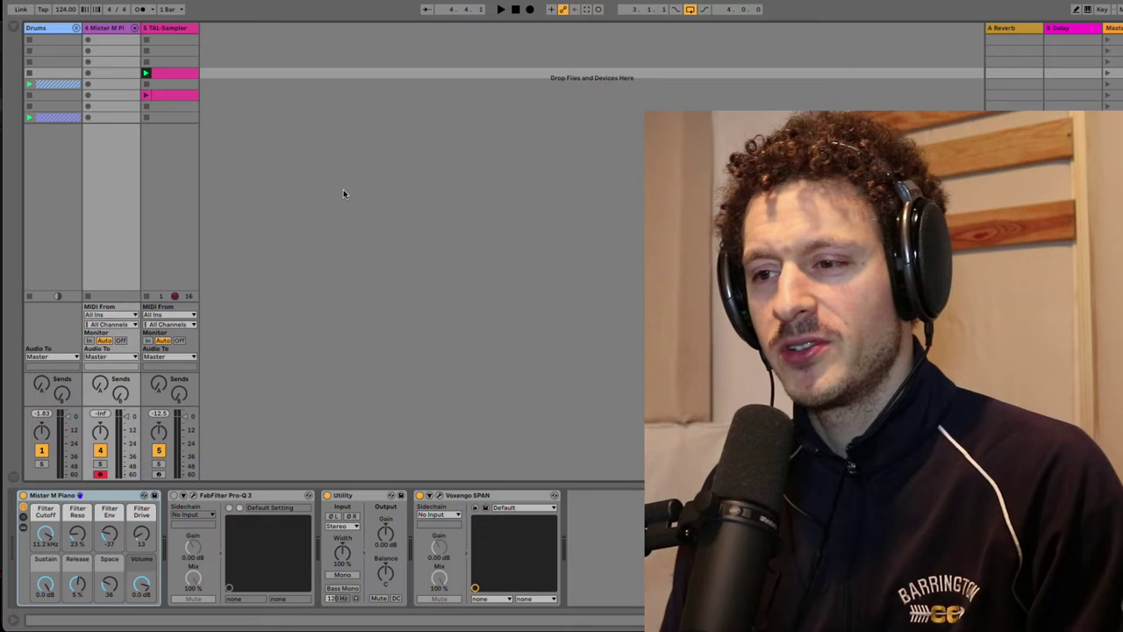
Play the chord stab briefly to hear it, then stop playback.
{"action": "key", "text": "space"}
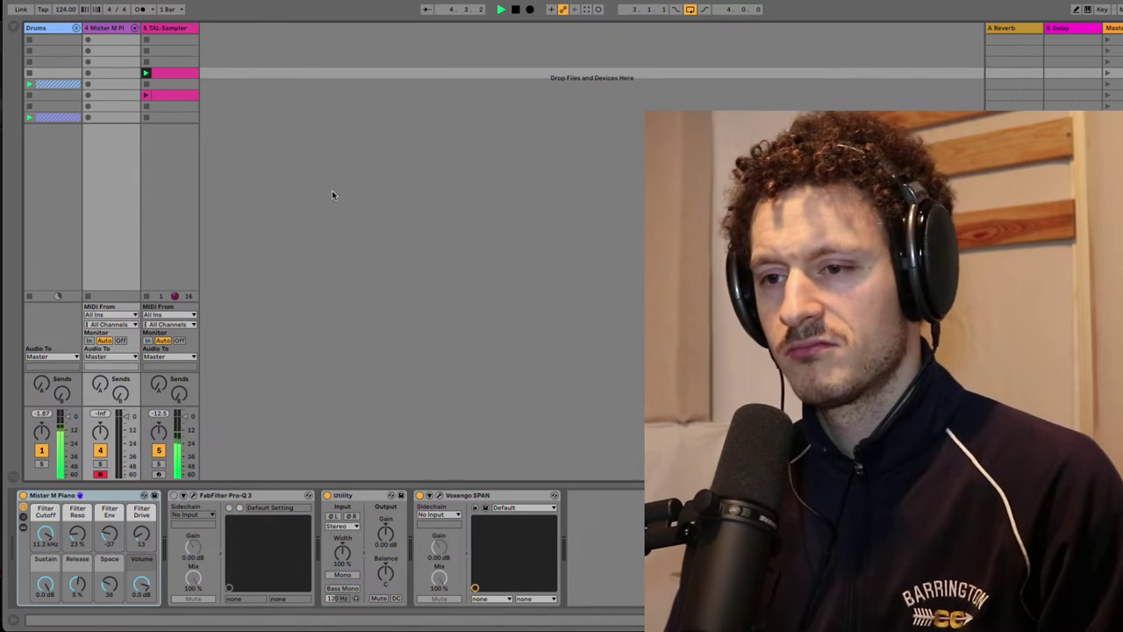
{"action": "key", "text": "space"}
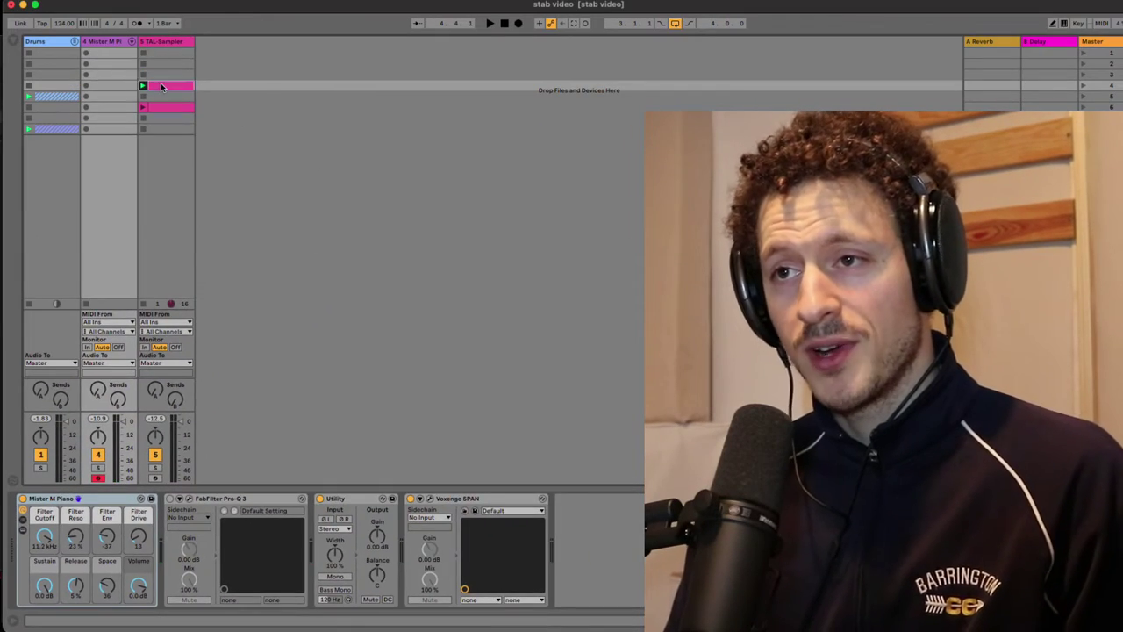
Delete the old TAL-Sampler clip and record a new chord clip in Mister M Piano's slot 4.
{"action": "left_click", "coordinate": [161, 86]}
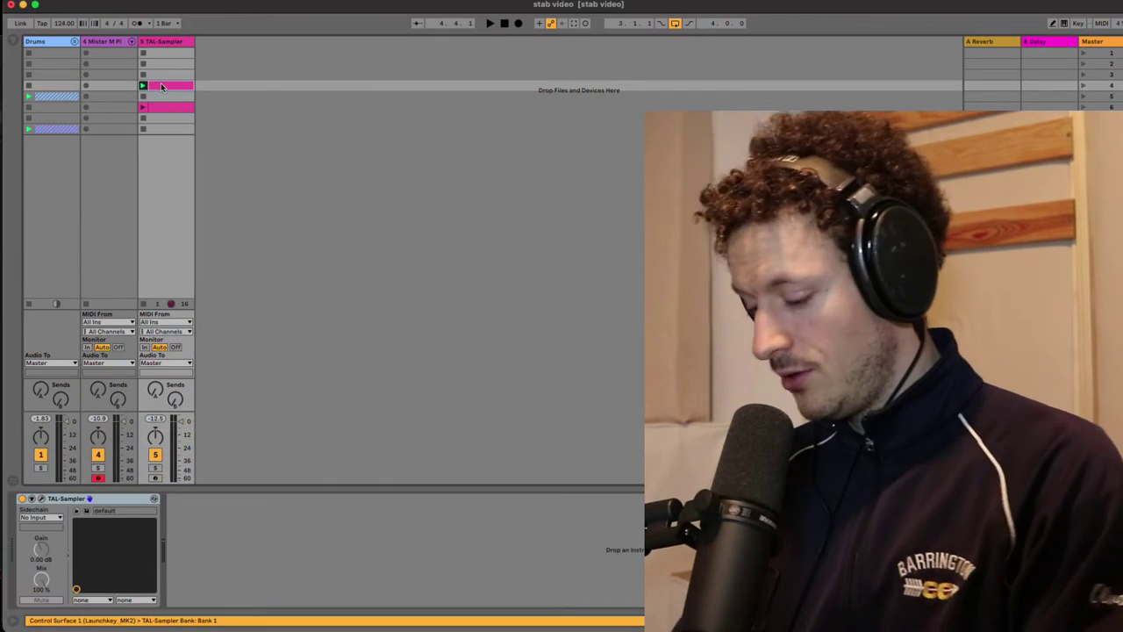
{"action": "key", "text": "Delete"}
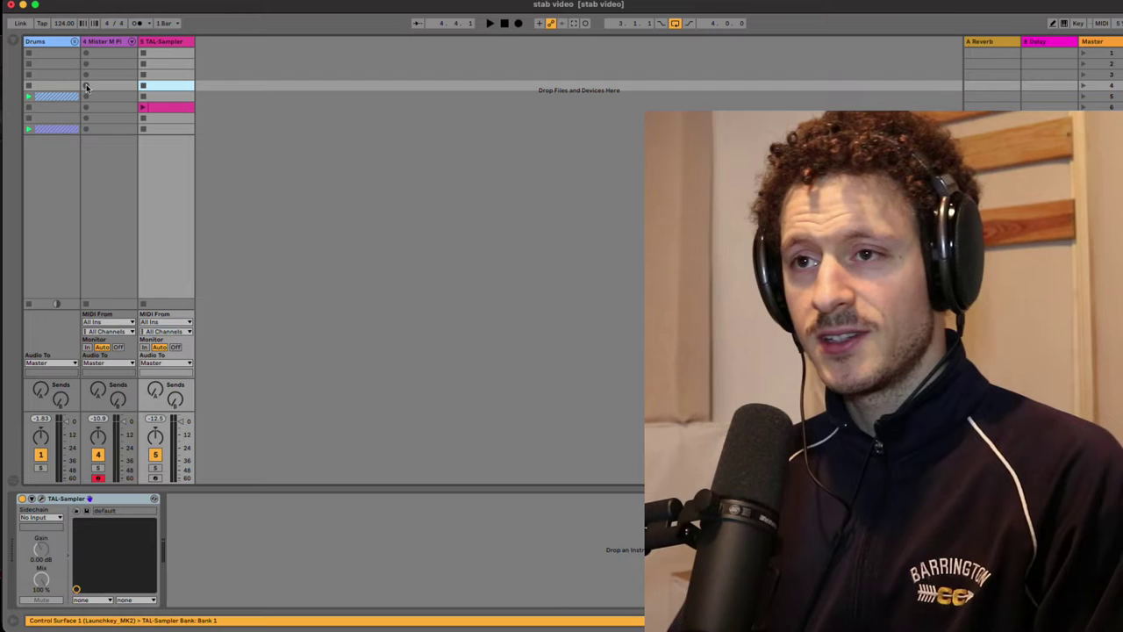
{"action": "left_click", "coordinate": [86, 86]}
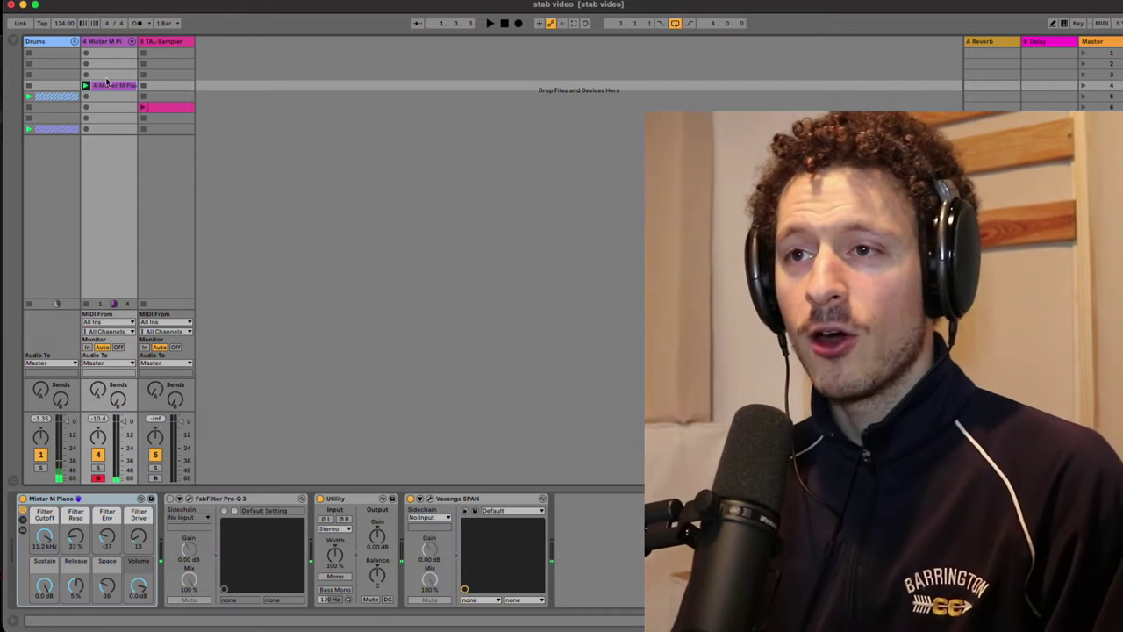
{"action": "key", "text": "space"}
Open the recorded piano clip, select all its notes, and solo the Mister M Piano track.
{"action": "left_click", "coordinate": [105, 85]}
{"action": "left_click", "coordinate": [280, 557]}
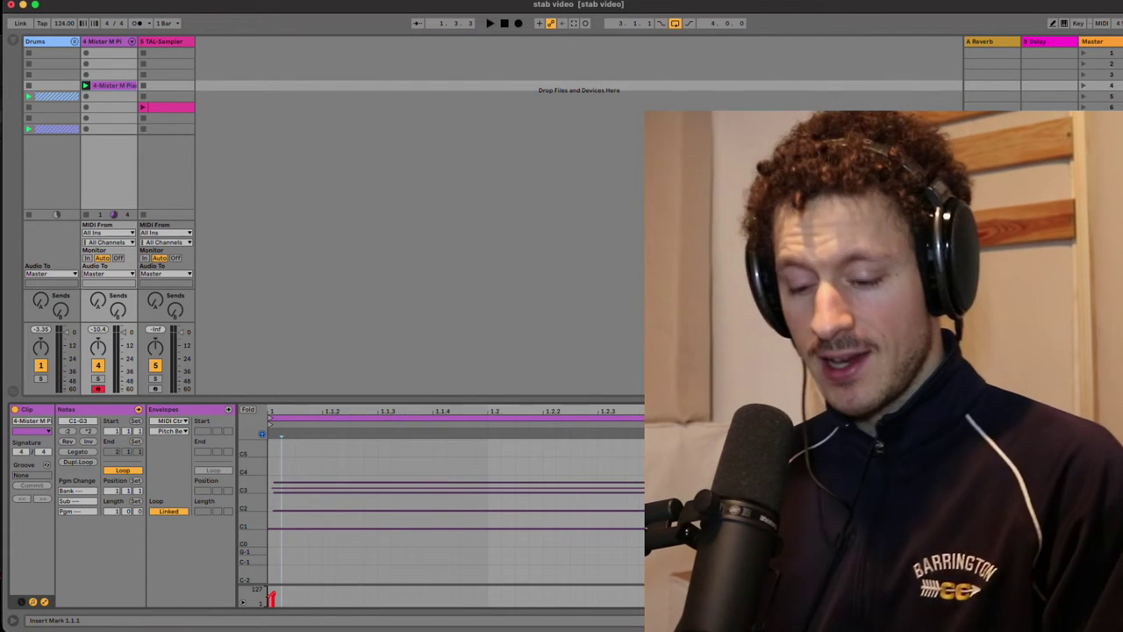
{"action": "key", "text": "super+a"}
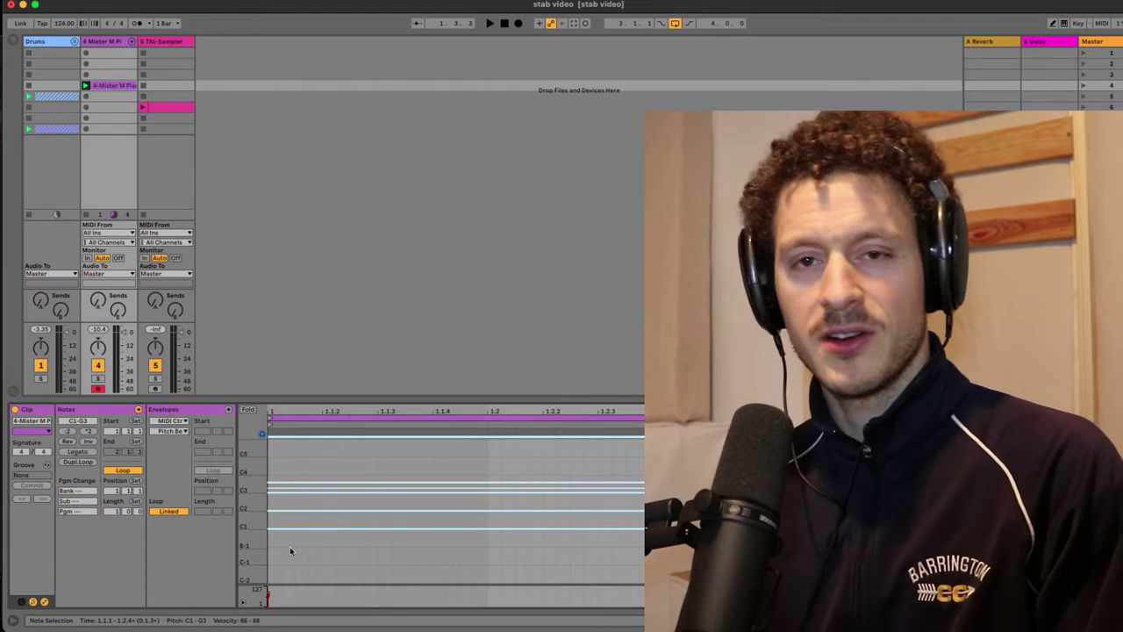
{"action": "left_click", "coordinate": [96, 377]}
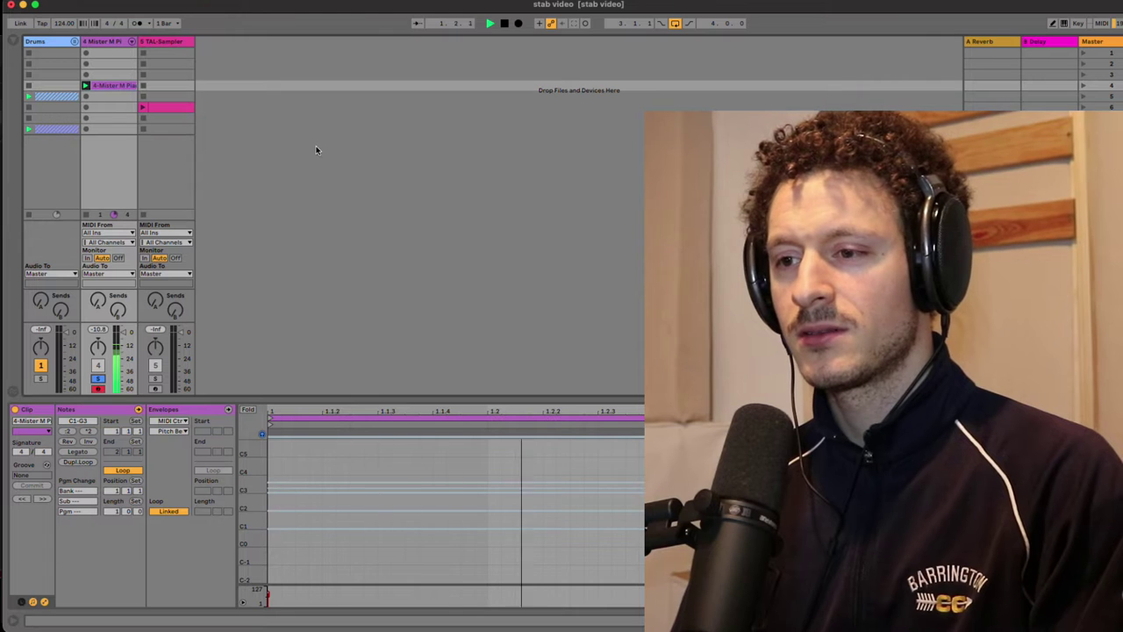
Enlarge the note rows and select only the notes from C3 to G3.
{"action": "left_click_drag", "start_coordinate": [245, 510], "coordinate": [263, 562]}
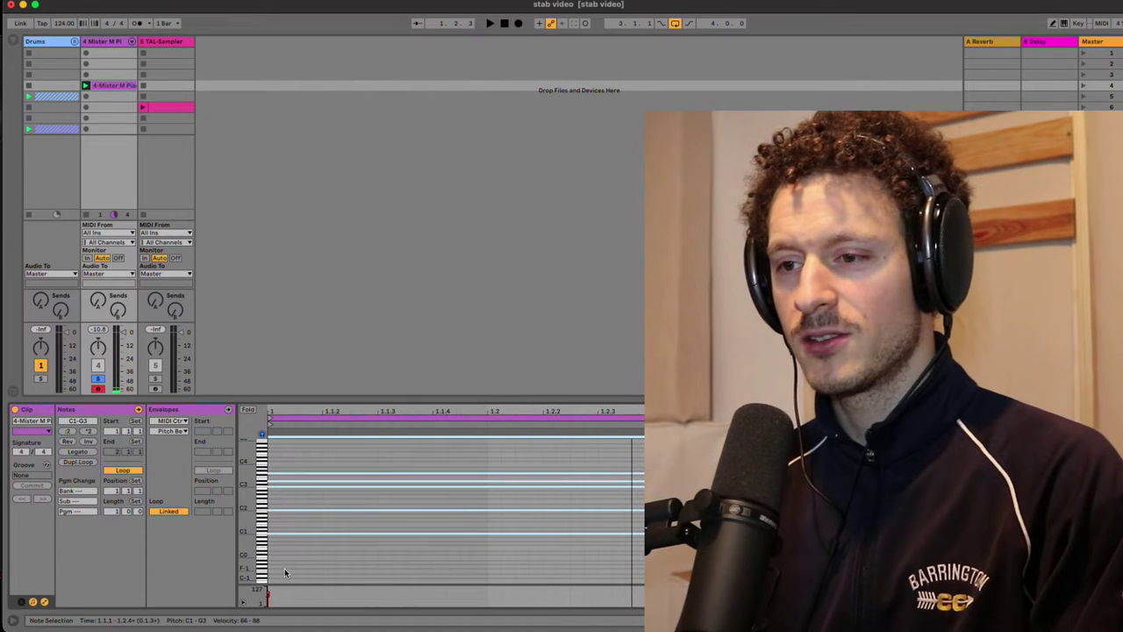
{"action": "left_click", "coordinate": [293, 561]}
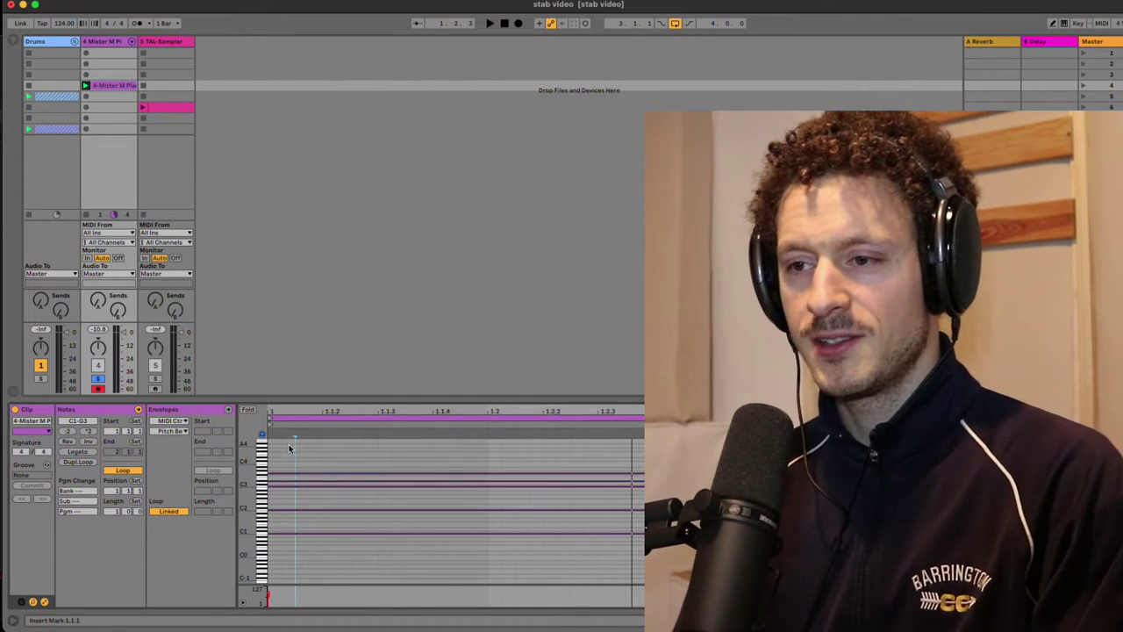
{"action": "left_click_drag", "start_coordinate": [282, 456], "coordinate": [284, 492]}
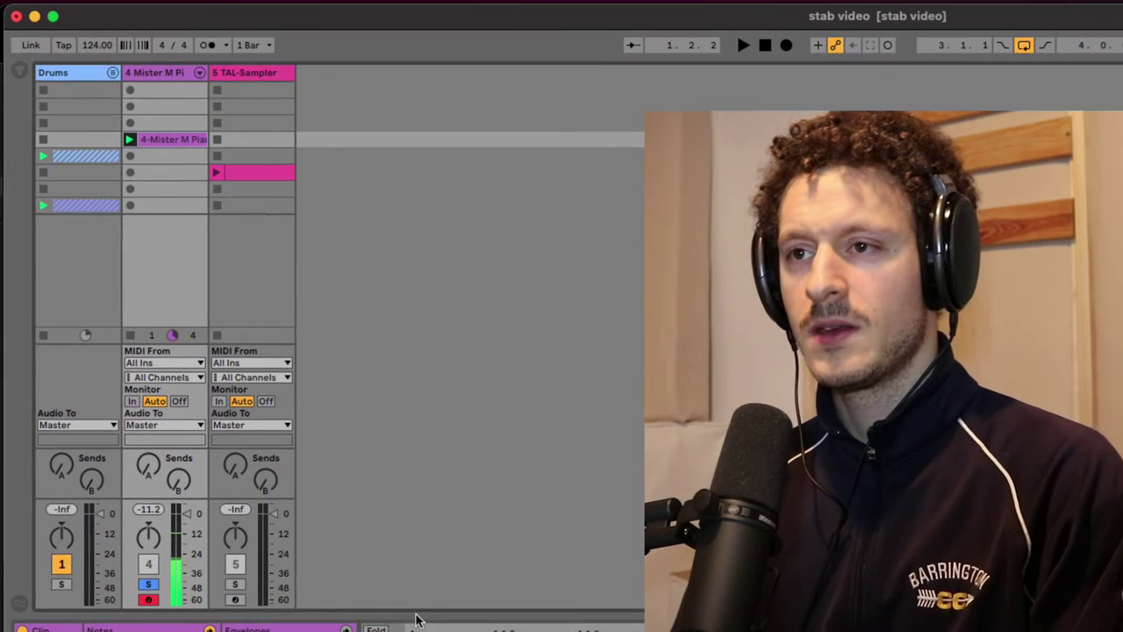
Insert an audio track with Resampling input, arm it, and record the piano into row 4 as 5-Audio 1.
{"action": "left_click", "coordinate": [179, 72]}
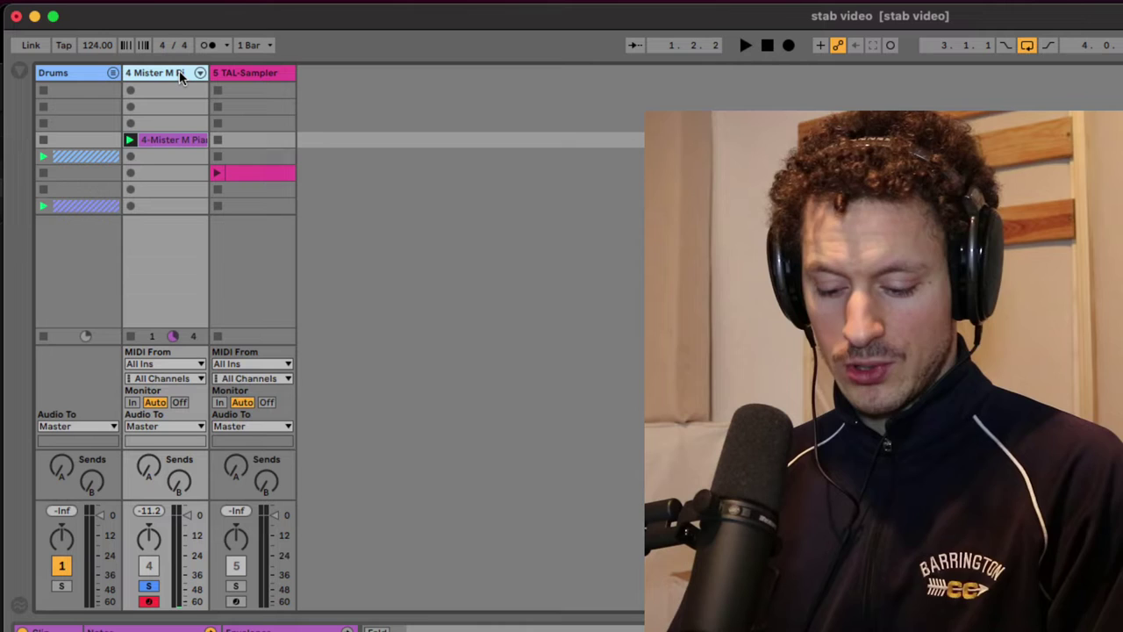
{"action": "key", "text": "super+t"}
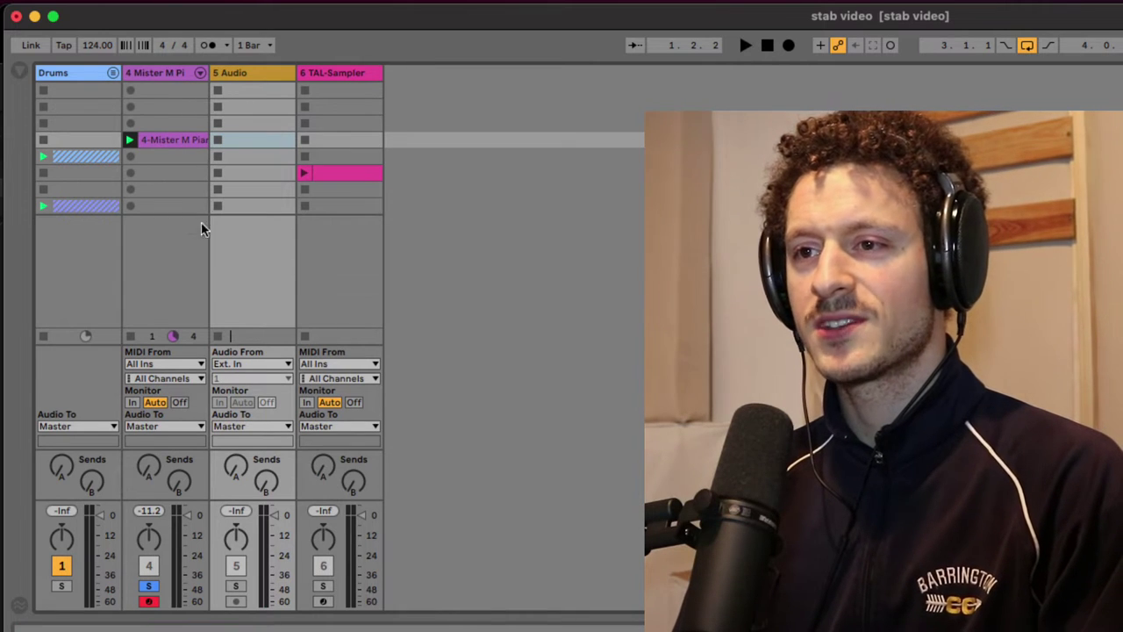
{"action": "left_click", "coordinate": [248, 363]}
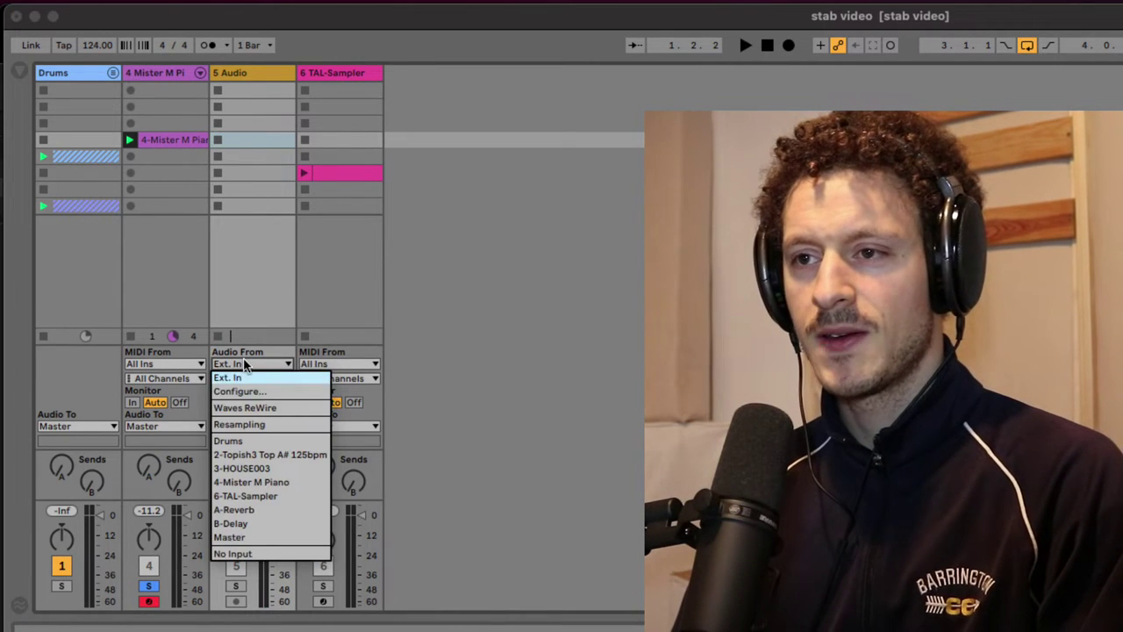
{"action": "left_click", "coordinate": [249, 425]}
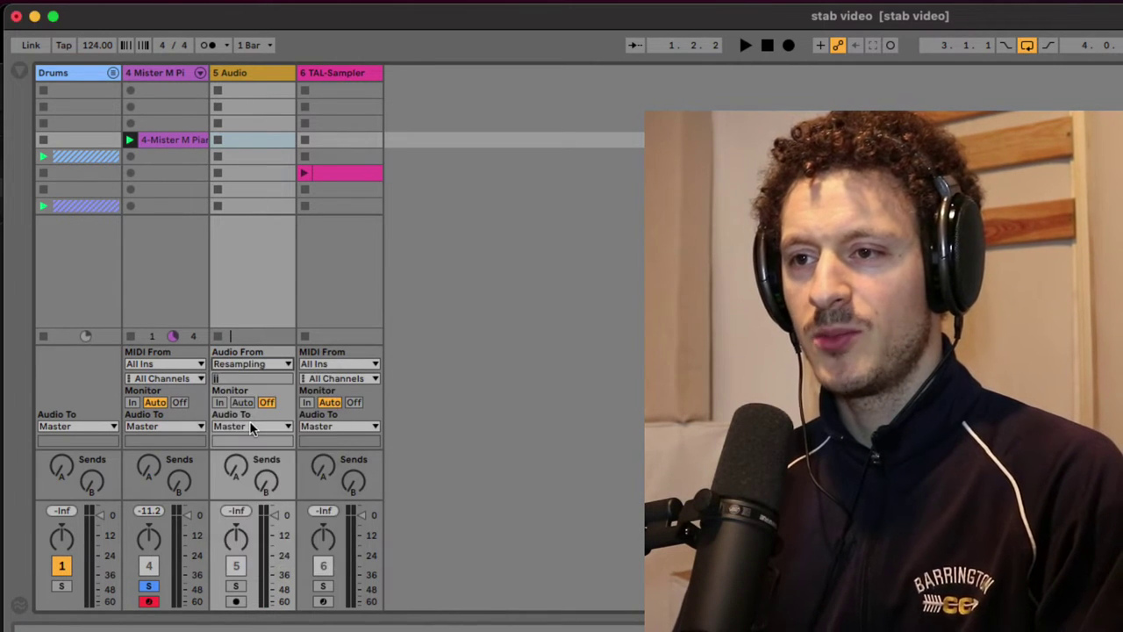
{"action": "left_click", "coordinate": [236, 602]}
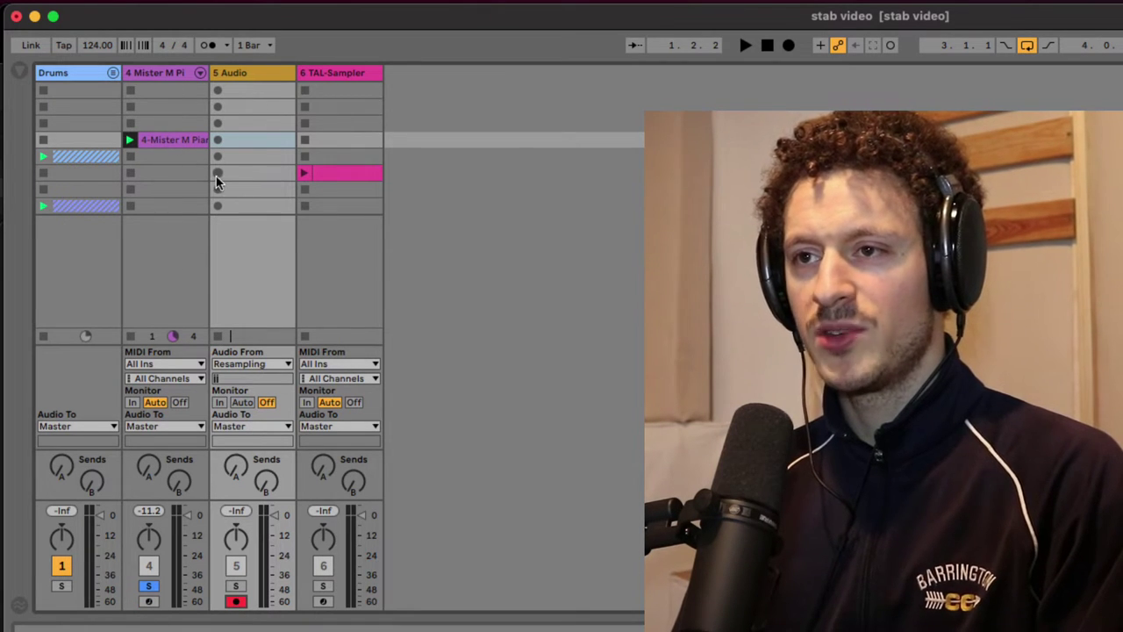
{"action": "left_click", "coordinate": [218, 140]}
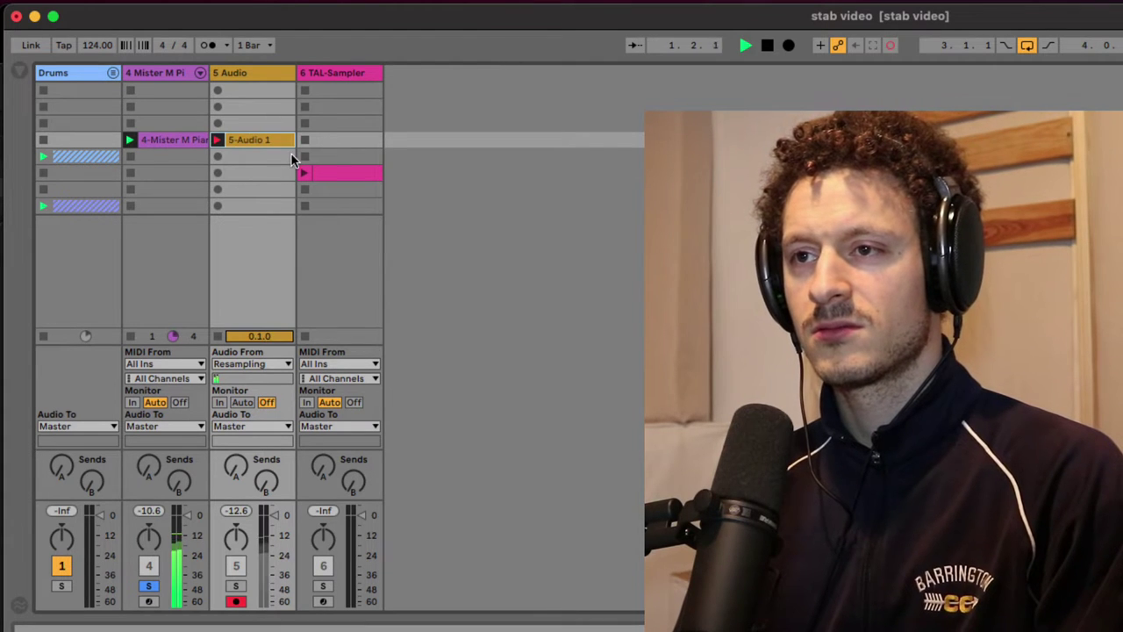
{"action": "left_click", "coordinate": [255, 139]}
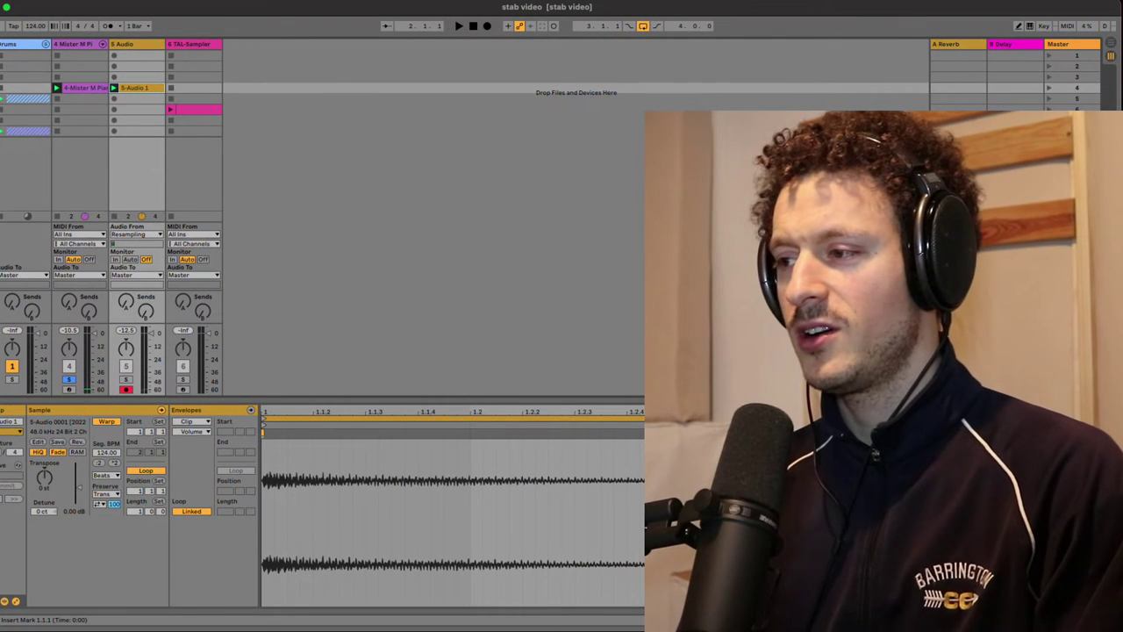
Crop the 5-Audio 1 sample to its clip length and open TAL-Sampler on its track.
{"action": "right_click", "coordinate": [497, 527]}
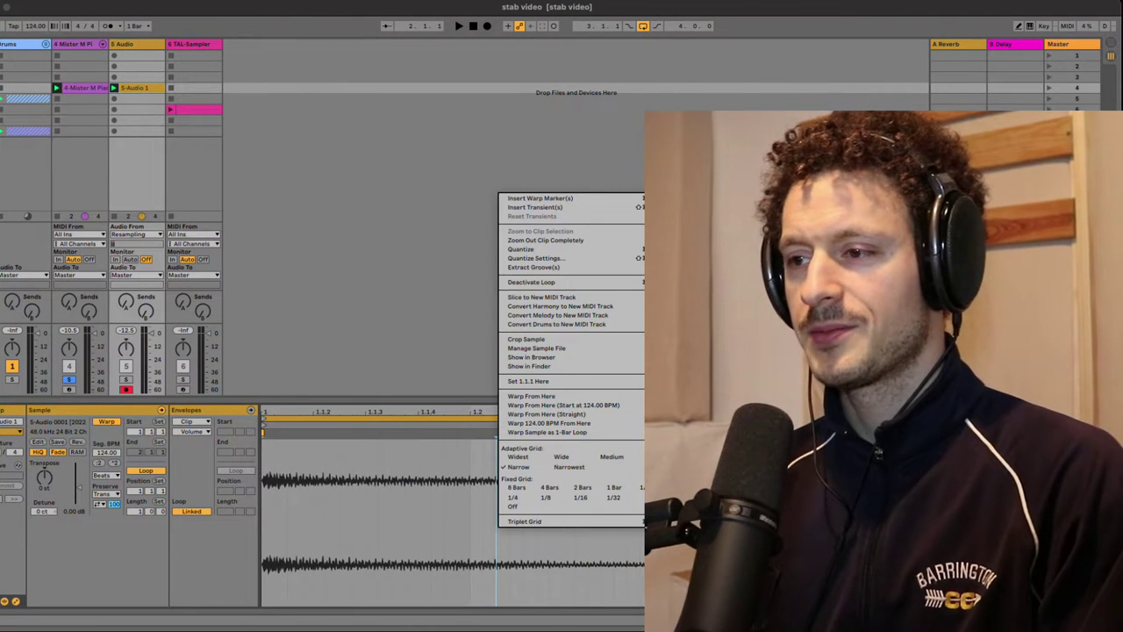
{"action": "left_click", "coordinate": [549, 339]}
{"action": "left_click", "coordinate": [195, 47]}
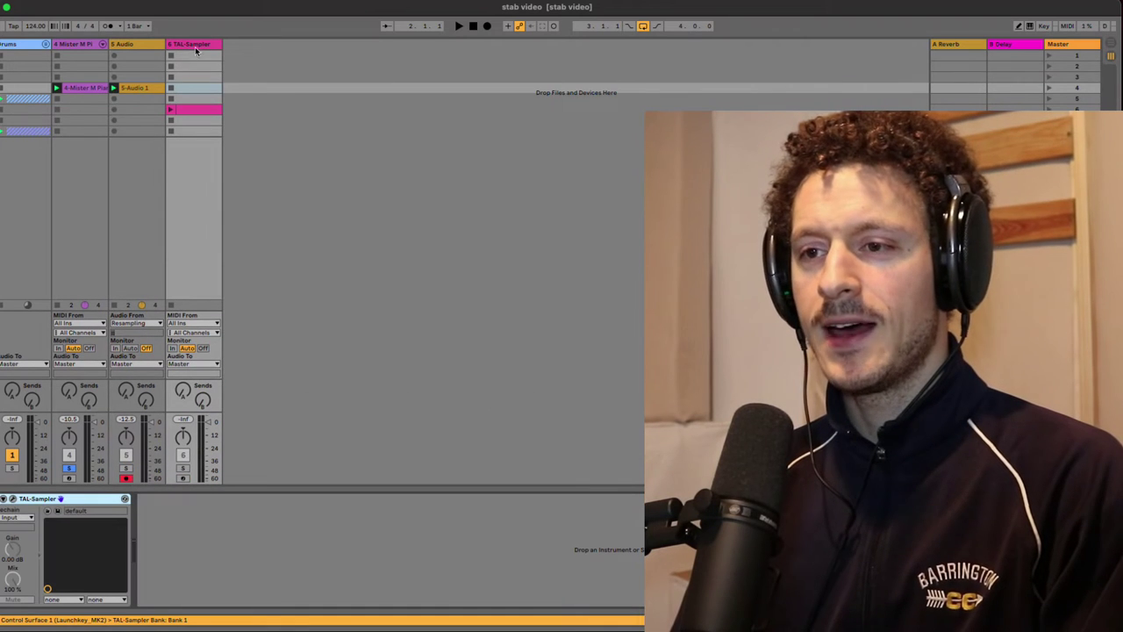
{"action": "left_click", "coordinate": [13, 499]}
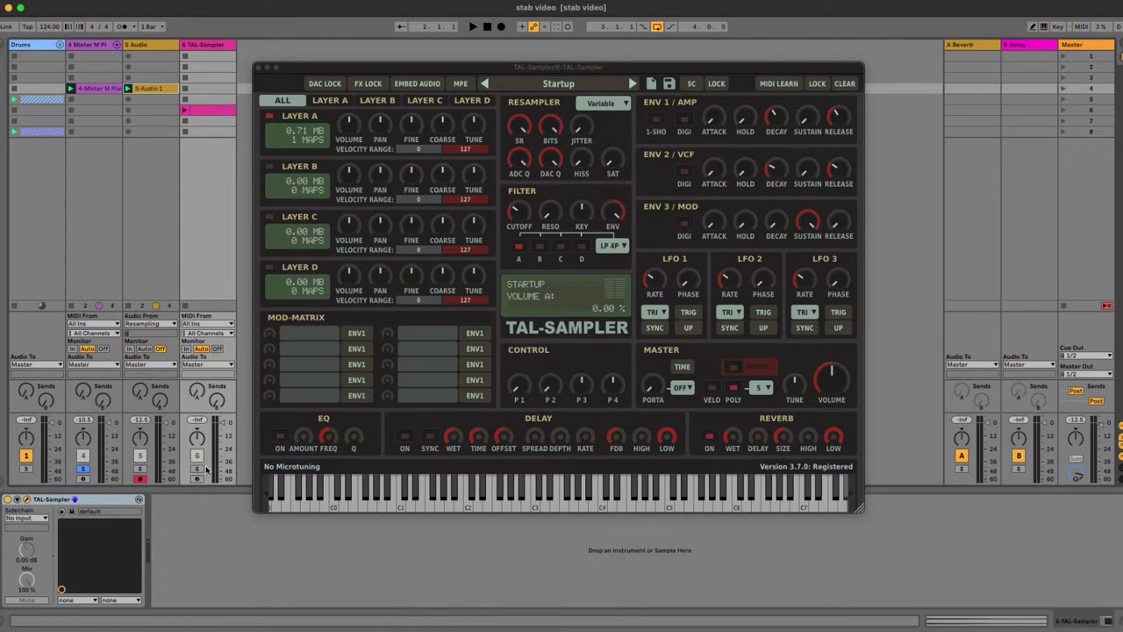
Arm the TAL-Sampler track, filter layer A at about 549 Hz cutoff, and raise the envelope amount.
{"action": "left_click", "coordinate": [197, 479]}
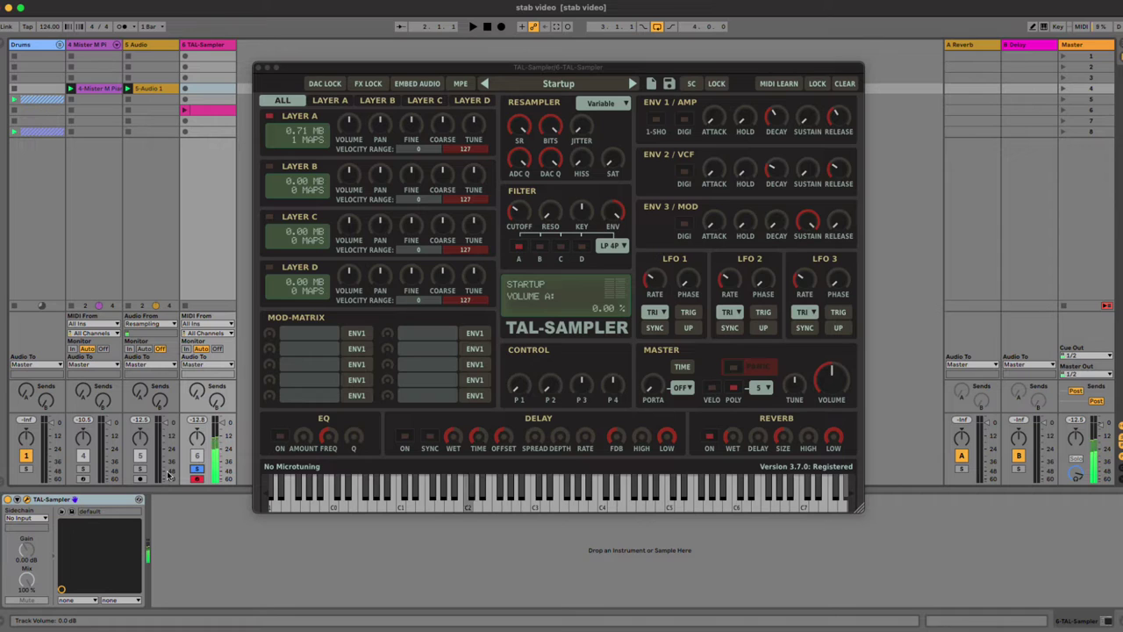
{"action": "mouse_move", "coordinate": [602, 162]}
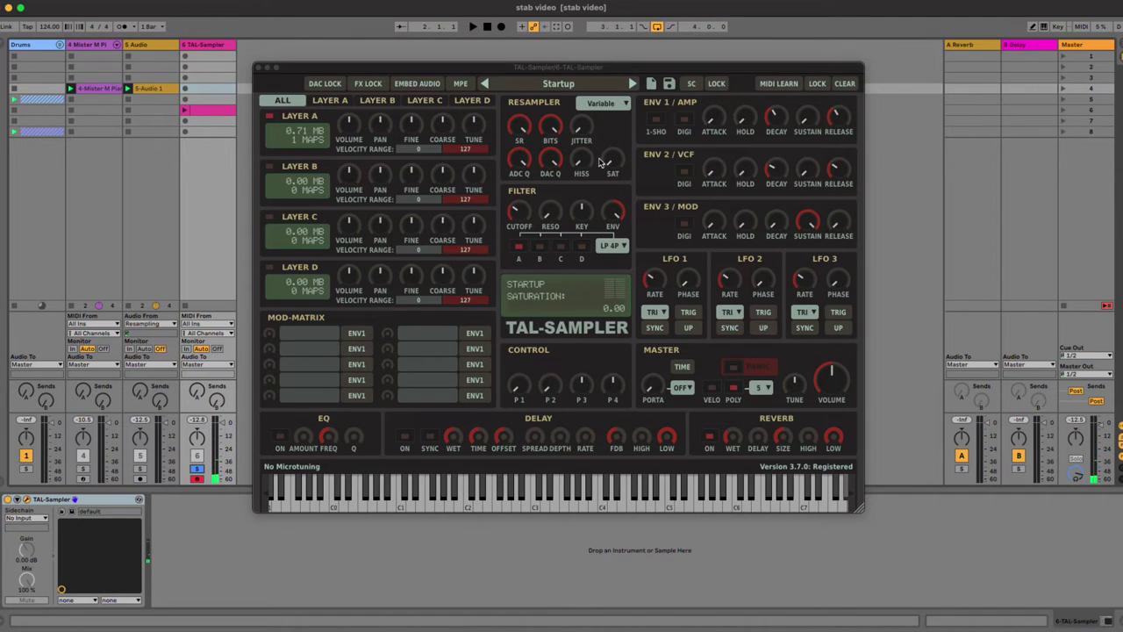
{"action": "left_click", "coordinate": [550, 213]}
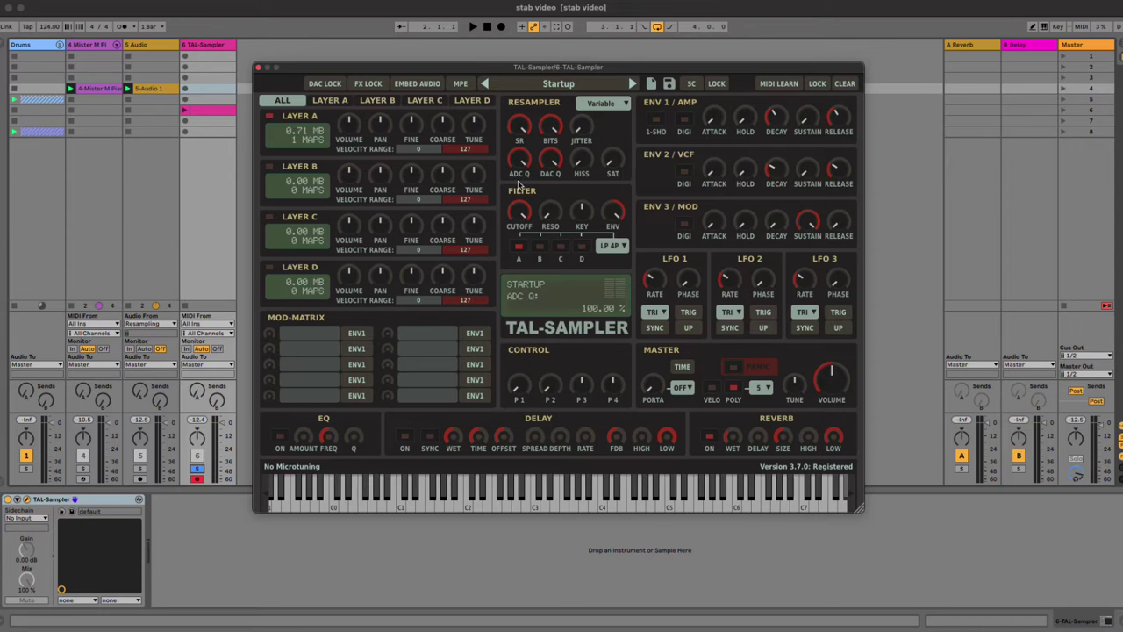
{"action": "left_click", "coordinate": [518, 249]}
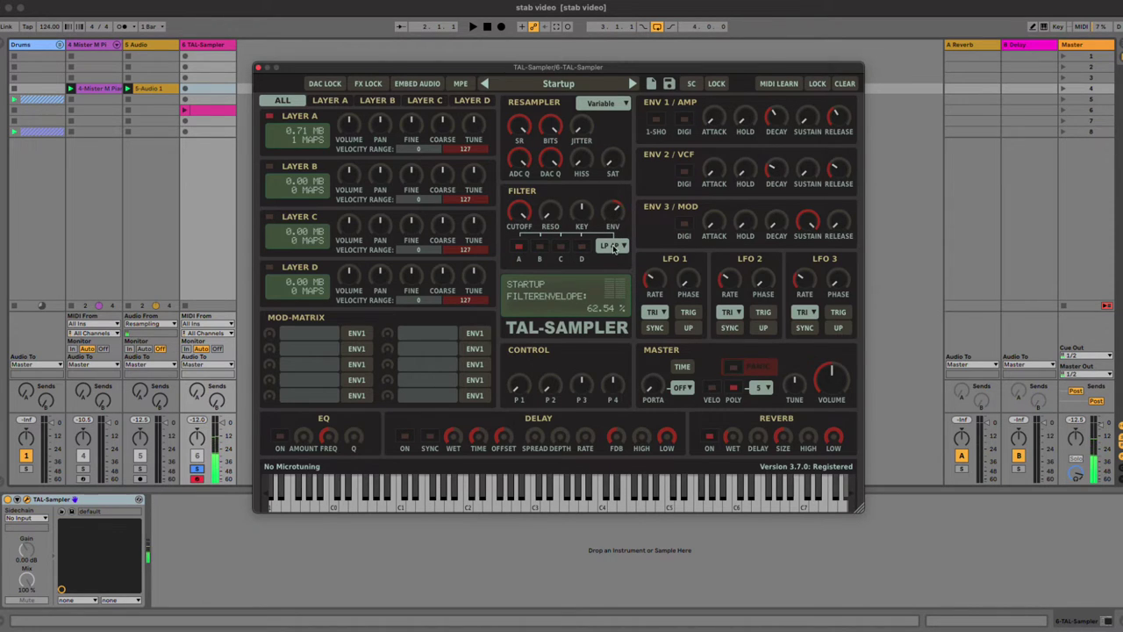
{"action": "left_click_drag", "start_coordinate": [521, 217], "coordinate": [529, 301]}
{"action": "left_click_drag", "start_coordinate": [614, 218], "coordinate": [612, 158]}
{"action": "left_click_drag", "start_coordinate": [516, 218], "coordinate": [514, 207]}
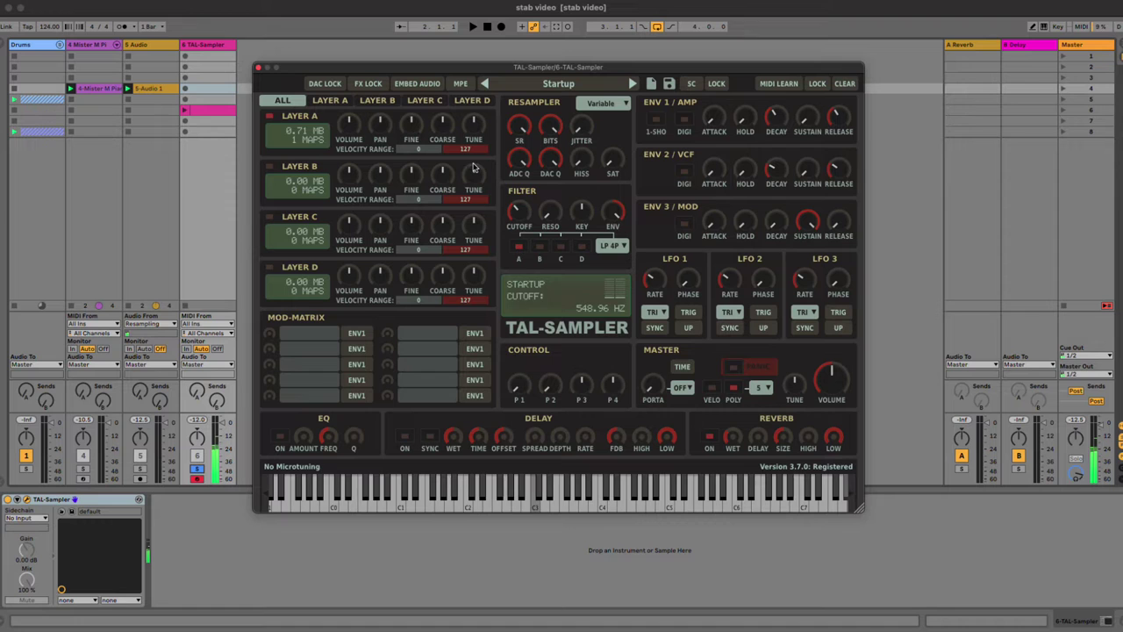
Move the 5-Audio 1 clip down one slot and launch the TAL-Sampler clip.
{"action": "left_click_drag", "start_coordinate": [151, 88], "coordinate": [151, 95]}
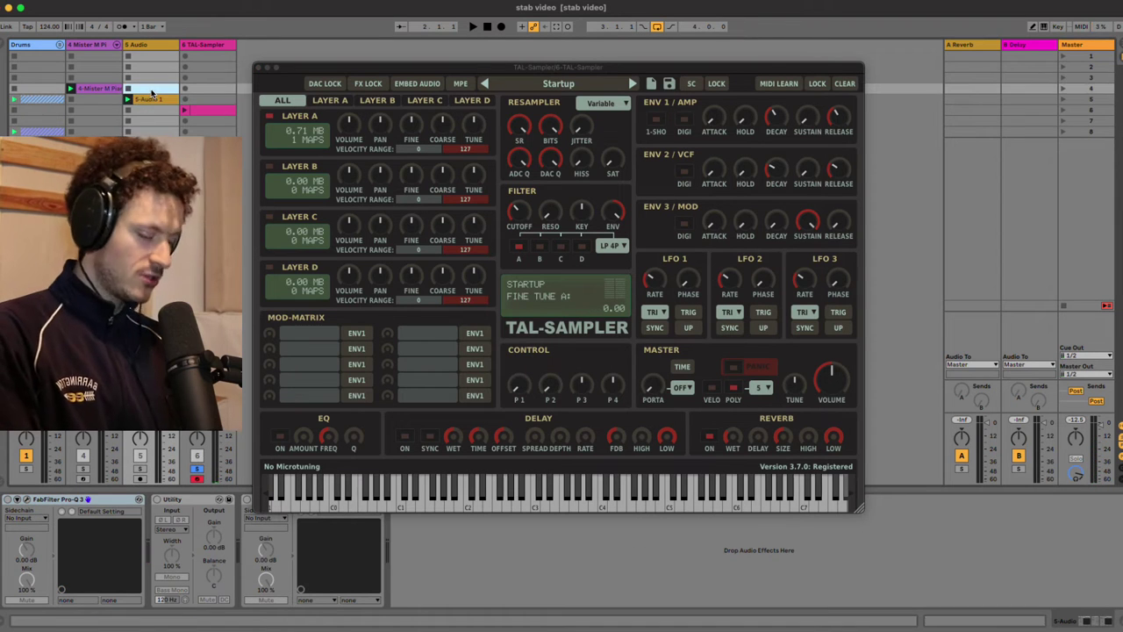
{"action": "left_click", "coordinate": [104, 89]}
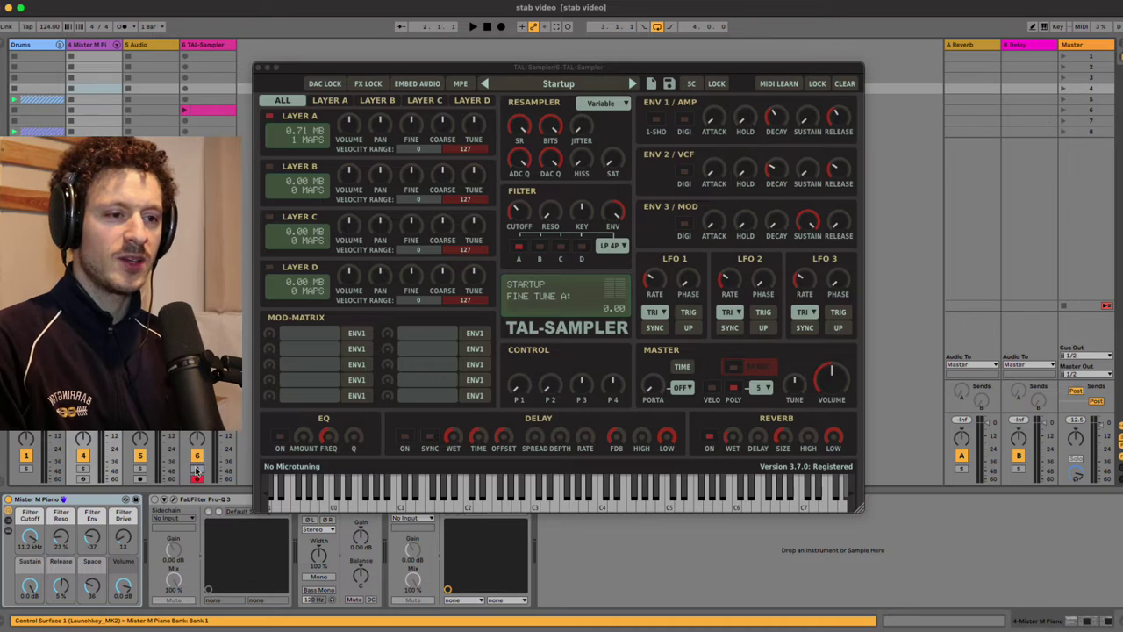
{"action": "left_click", "coordinate": [185, 110]}
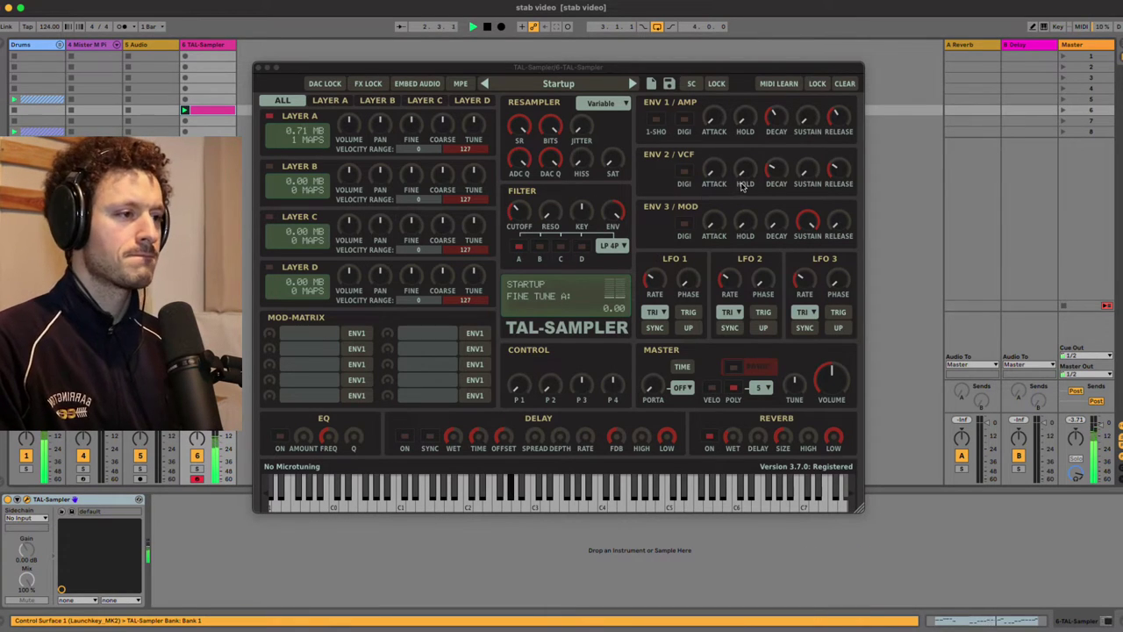
Lengthen the filter envelope decay to 0.28 and close the TAL-Sampler window.
{"action": "mouse_move", "coordinate": [780, 180]}
{"action": "left_mouse_down"}
{"action": "mouse_move", "coordinate": [779, 110]}
{"action": "mouse_move", "coordinate": [776, 176]}
{"action": "left_mouse_up"}
{"action": "key", "text": "space"}
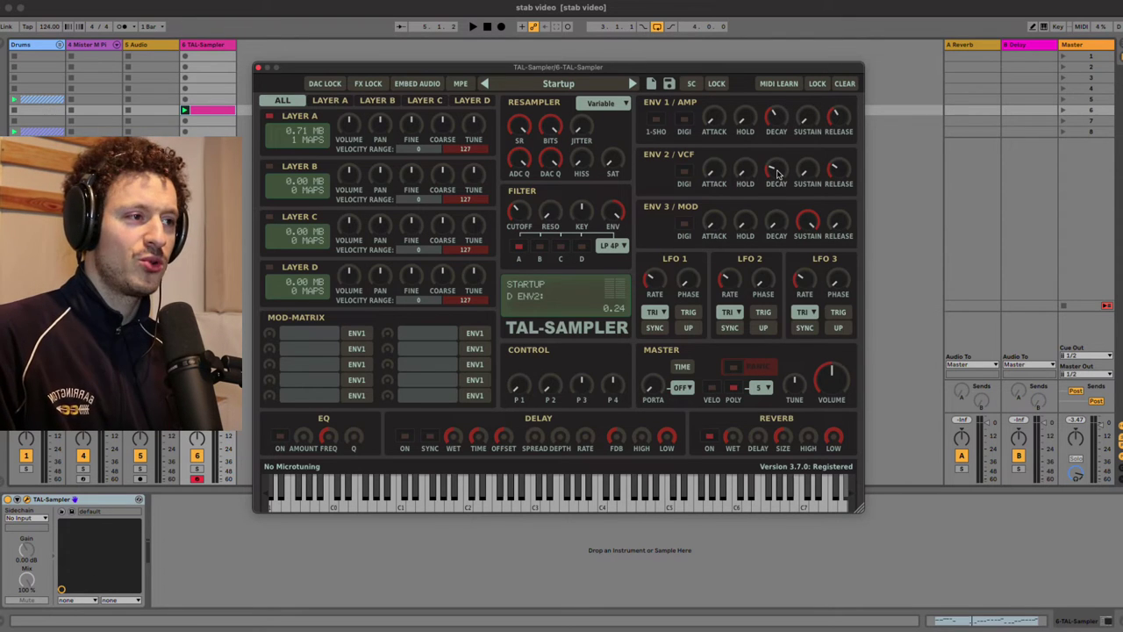
{"action": "left_click_drag", "start_coordinate": [778, 174], "coordinate": [775, 169]}
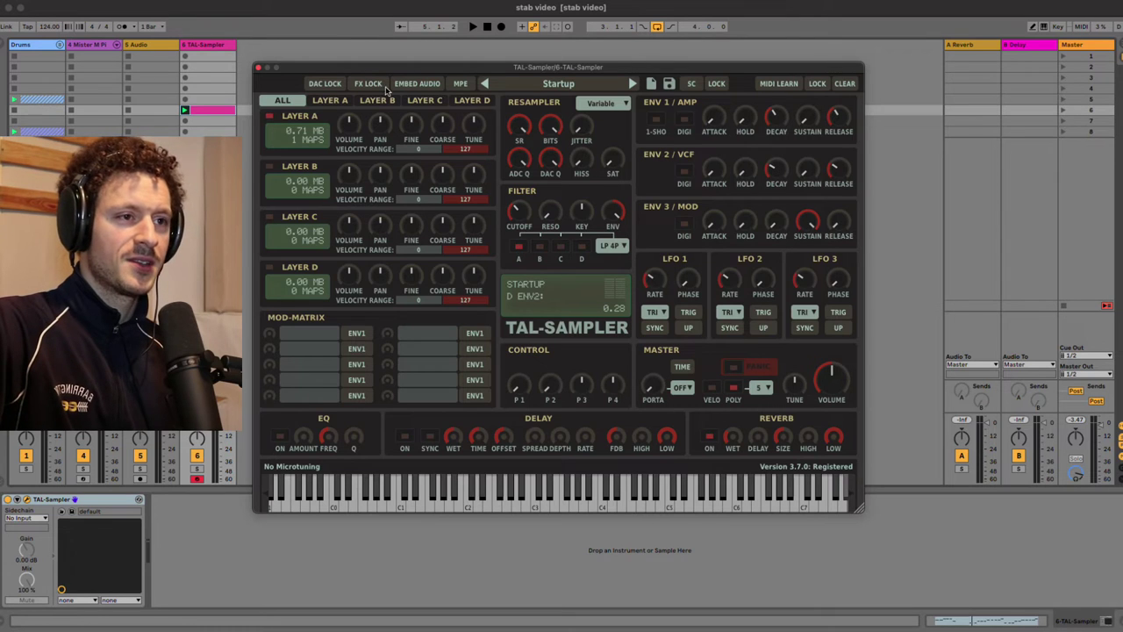
{"action": "left_click", "coordinate": [259, 67]}
Open the TAL-Sampler clip's notes in an enlarged editor and deselect them.
{"action": "double_click", "coordinate": [219, 109]}
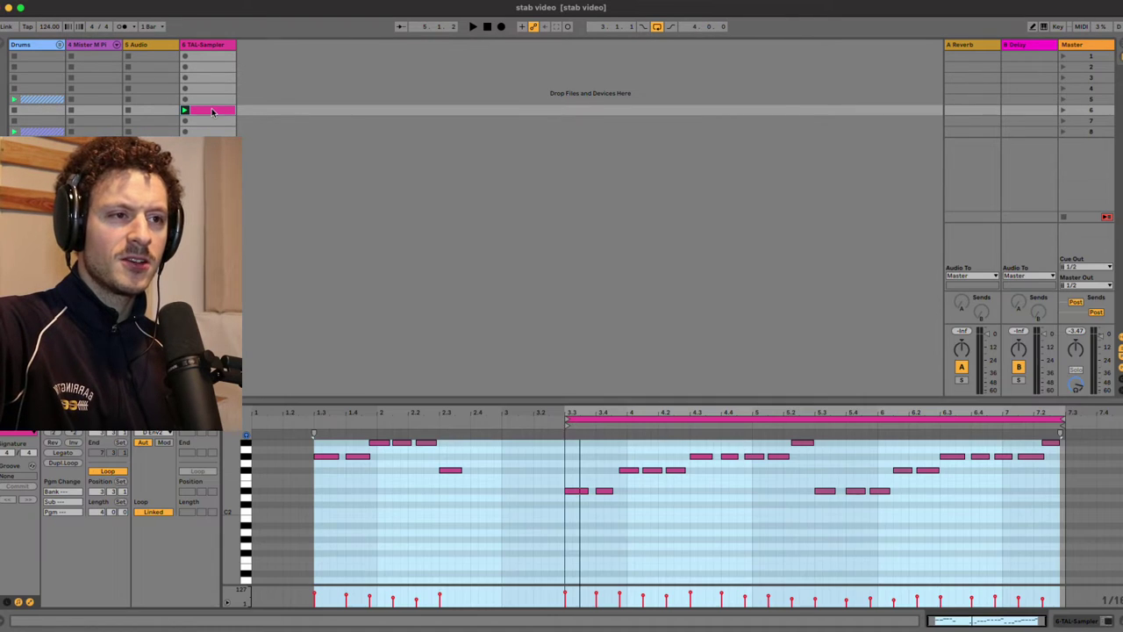
{"action": "left_click_drag", "start_coordinate": [587, 401], "coordinate": [588, 293]}
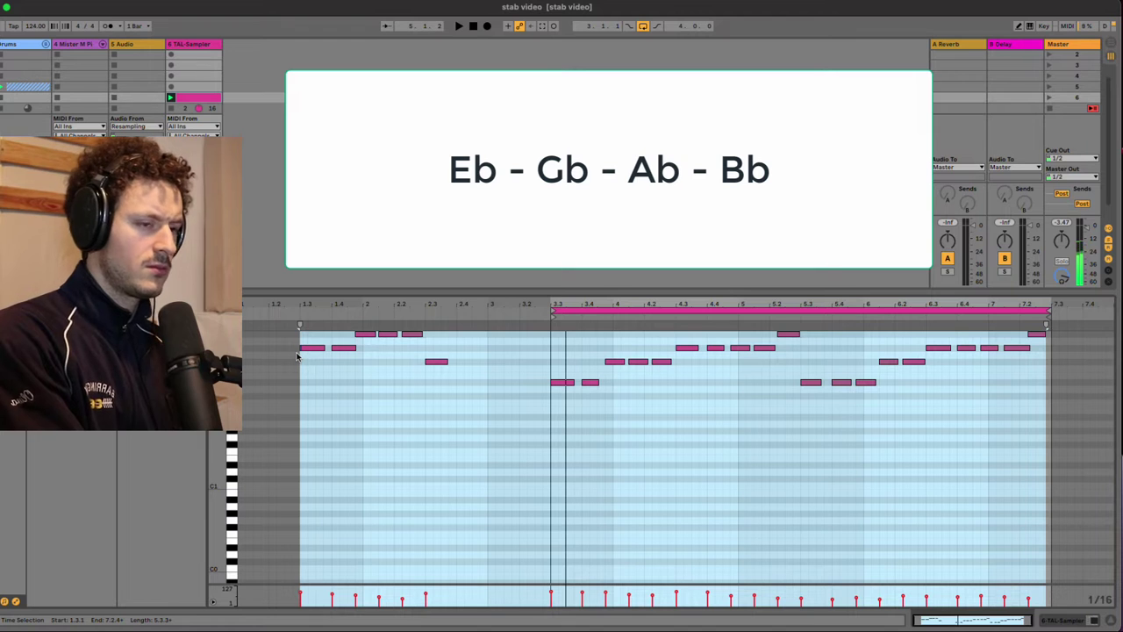
{"action": "scroll", "coordinate": [517, 419], "scroll_direction": "up", "scroll_amount": 3}
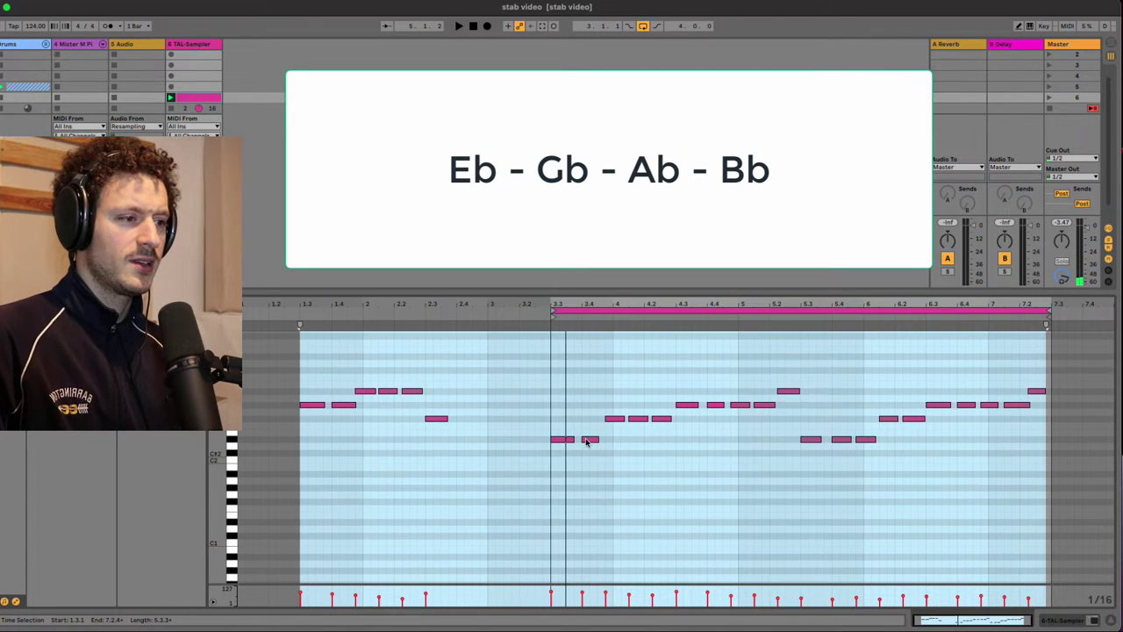
{"action": "left_click_drag", "start_coordinate": [508, 377], "coordinate": [621, 394]}
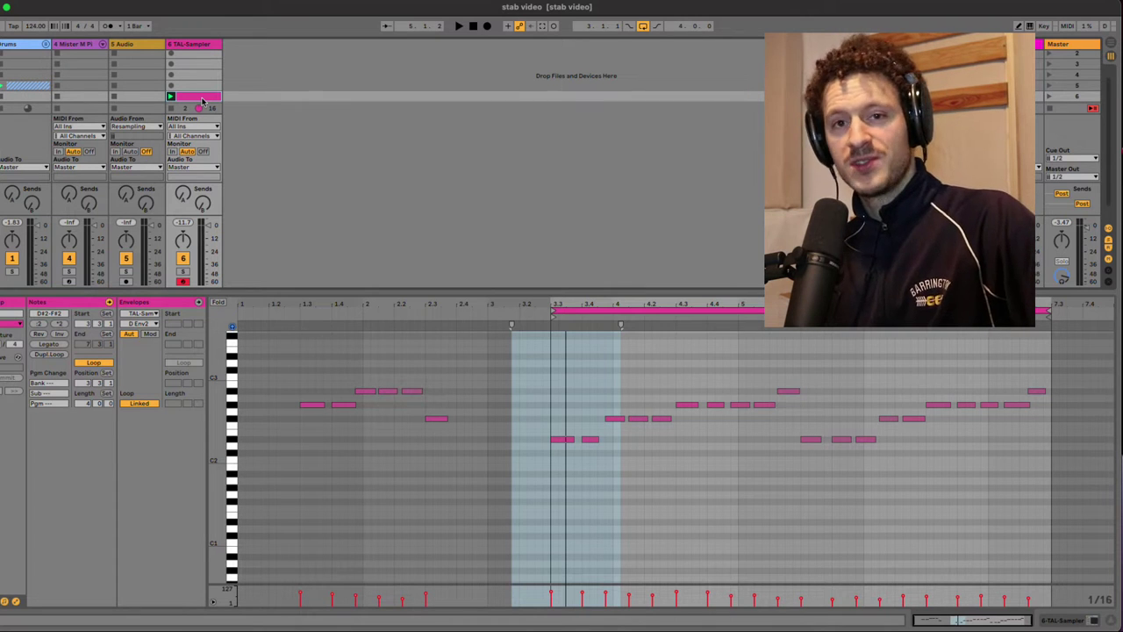
Delete the TAL-Sampler clip and group Mister M Piano into an Instrument Rack with its chains shown.
{"action": "key", "text": "Delete"}
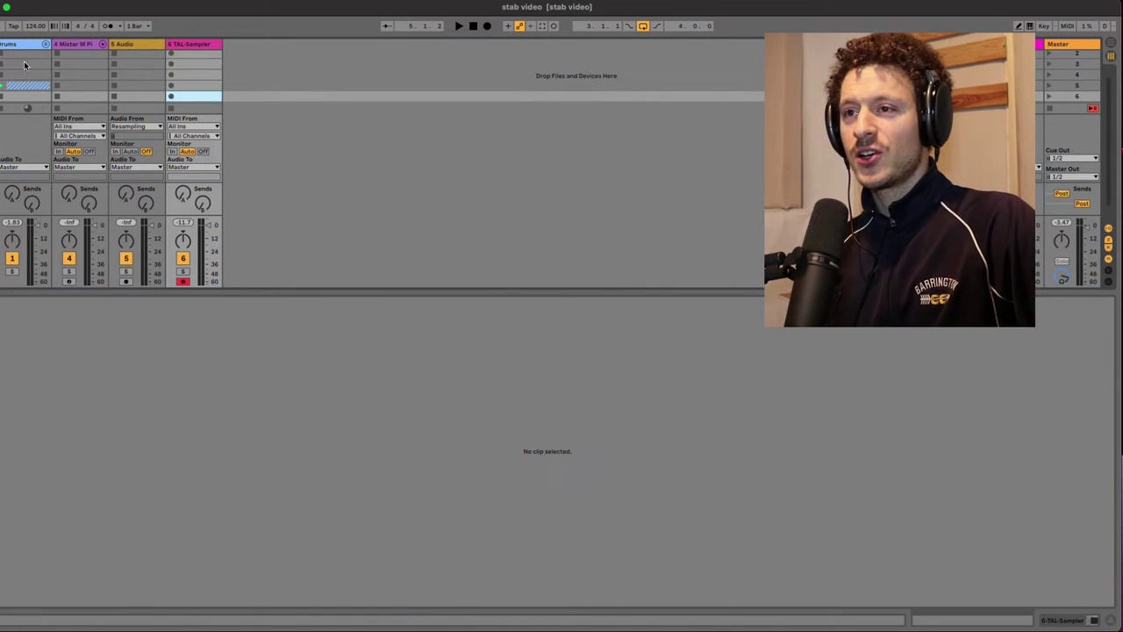
{"action": "left_click", "coordinate": [68, 49]}
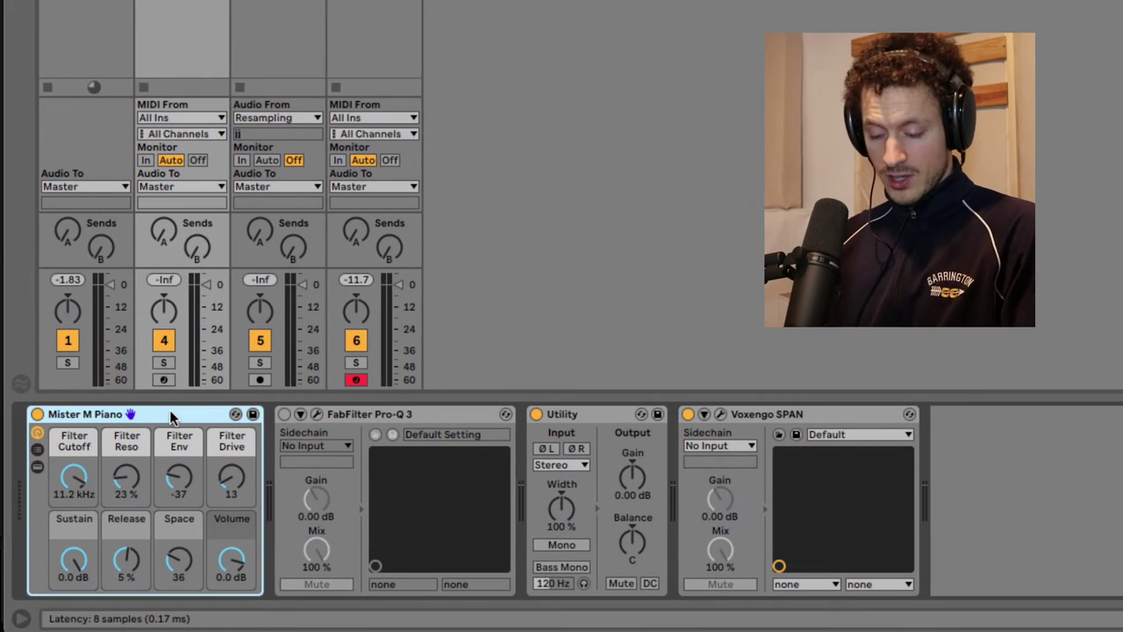
{"action": "key", "text": "ctrl+g"}
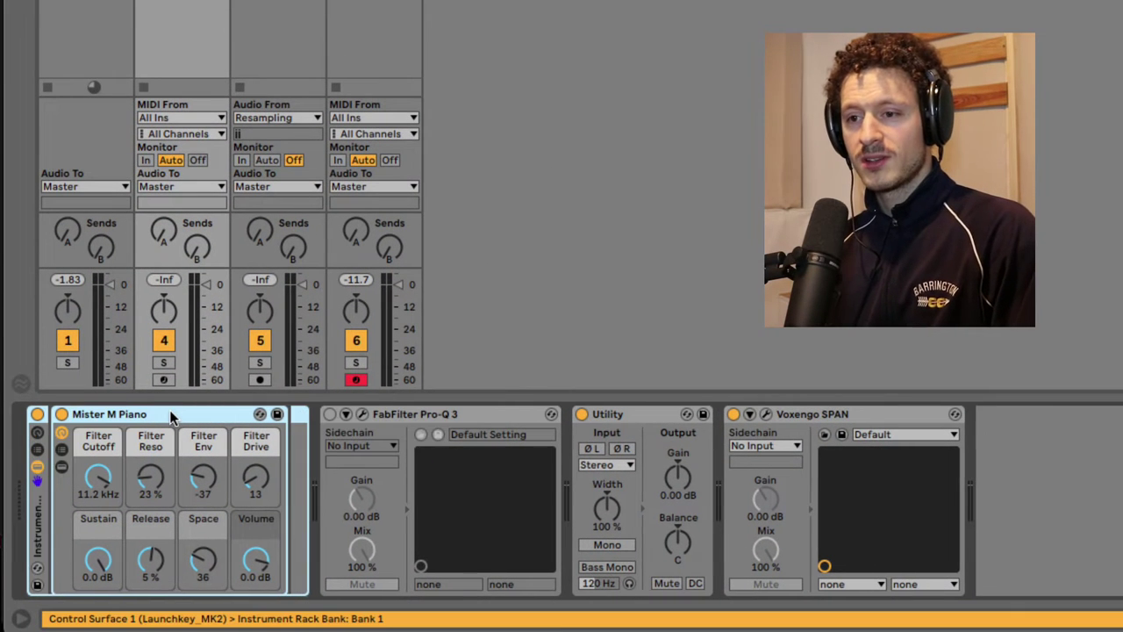
{"action": "left_click", "coordinate": [38, 449]}
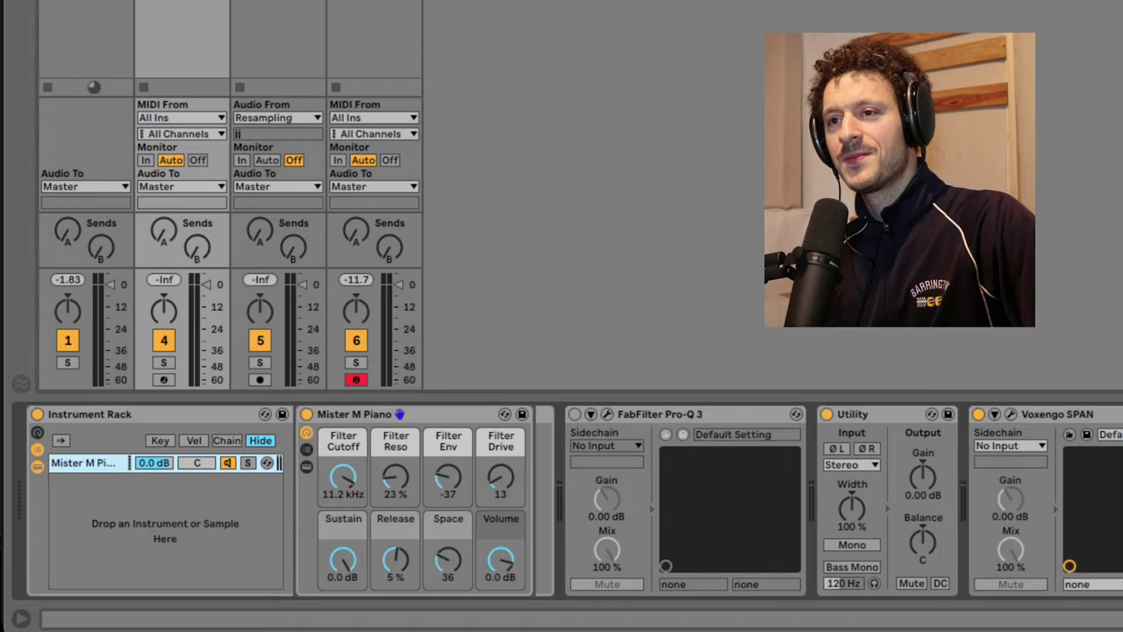
{"action": "key", "text": "ctrl+alt+b"}
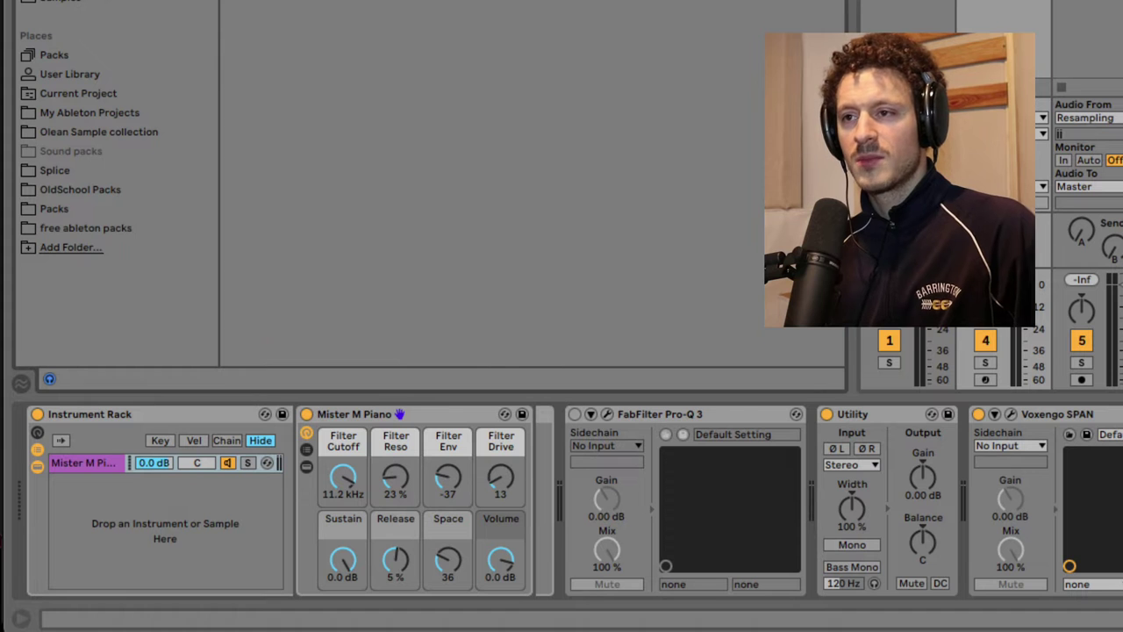
Add Analog as a second rack chain, arm track 4, and turn down the Analog chain's volume.
{"action": "left_click", "coordinate": [79, 123]}
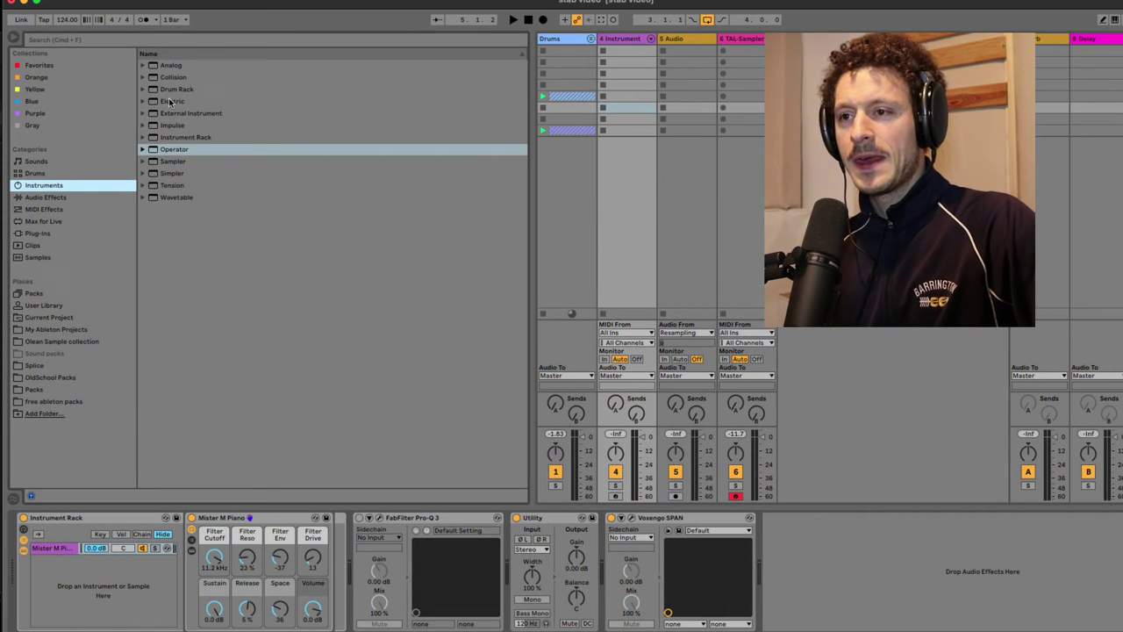
{"action": "left_click_drag", "start_coordinate": [171, 69], "coordinate": [103, 586]}
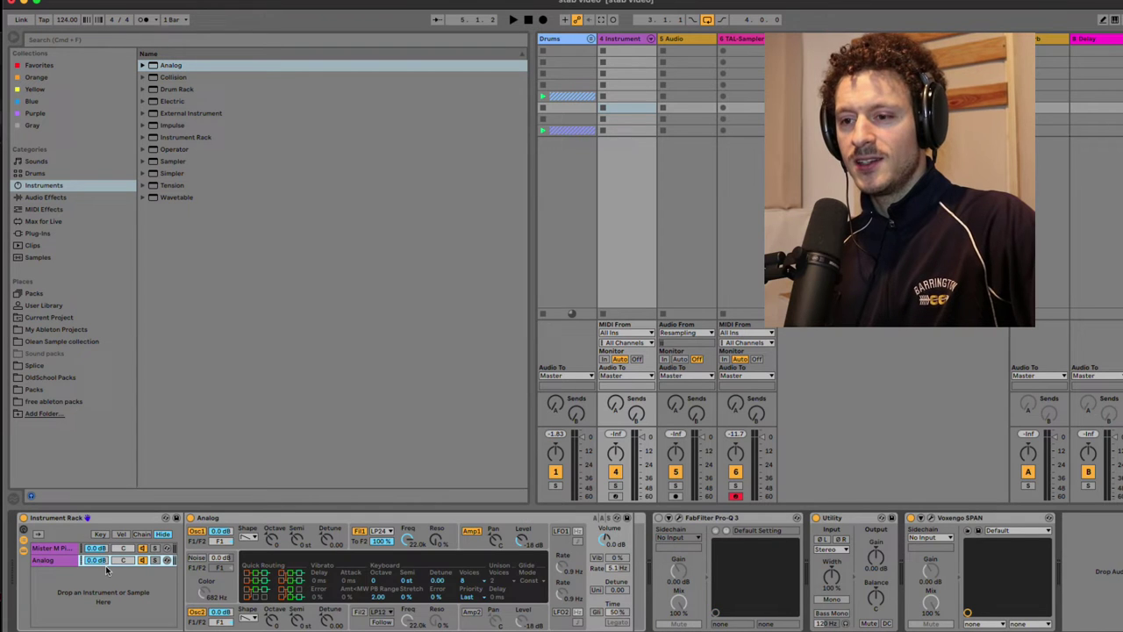
{"action": "left_click", "coordinate": [141, 548]}
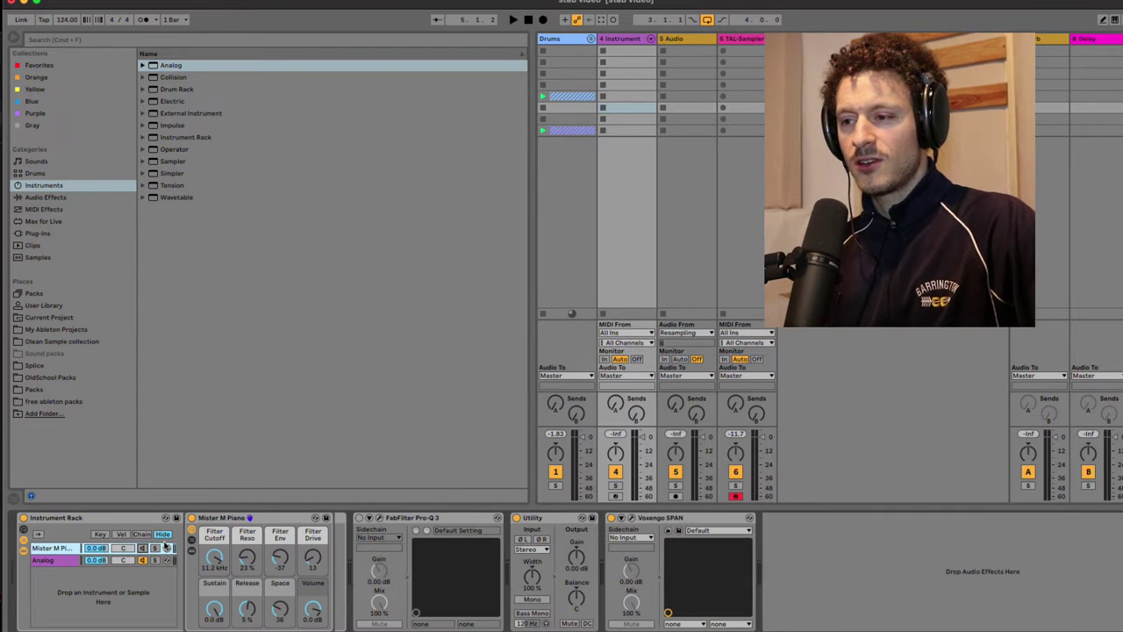
{"action": "left_click", "coordinate": [615, 496]}
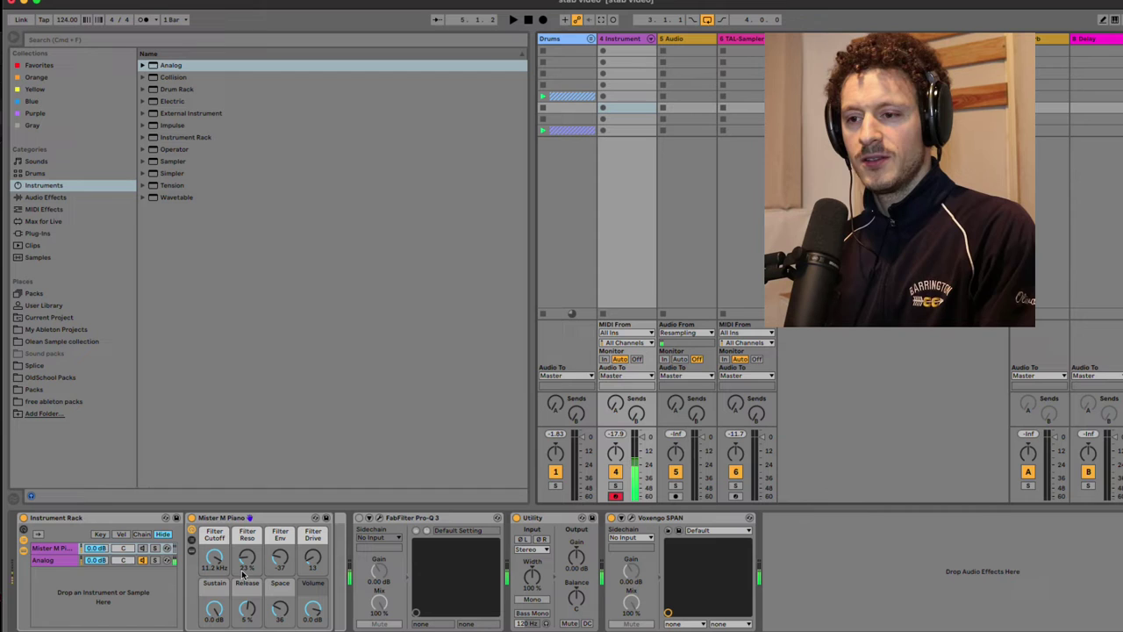
{"action": "left_click", "coordinate": [142, 549]}
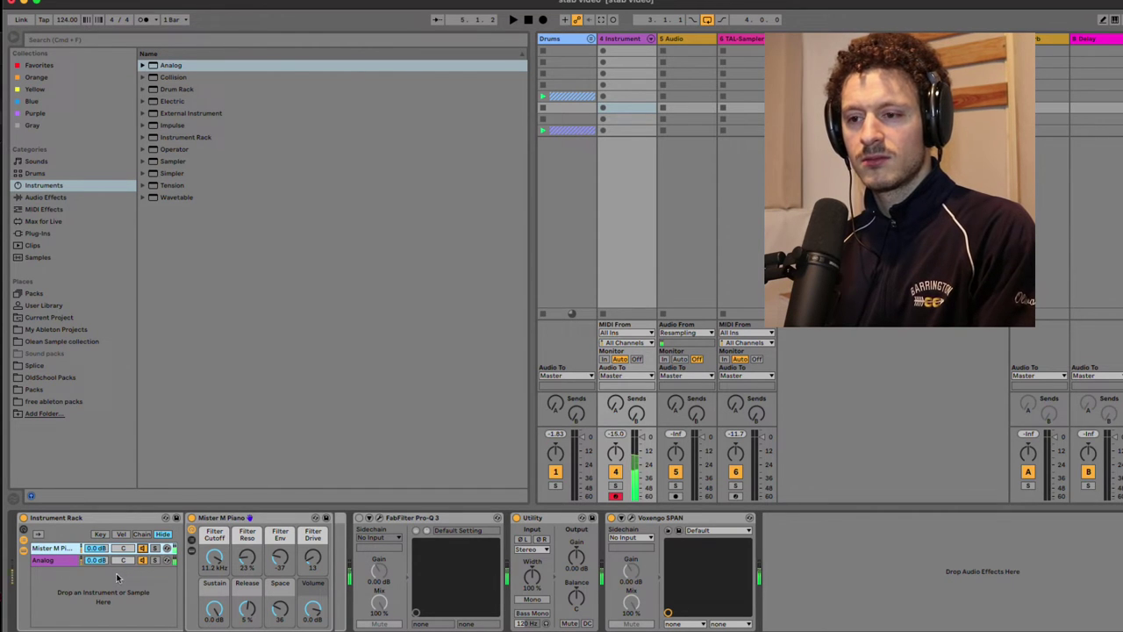
{"action": "mouse_move", "coordinate": [98, 560]}
{"action": "left_mouse_down"}
{"action": "mouse_move", "coordinate": [98, 572]}
{"action": "mouse_move", "coordinate": [97, 555]}
{"action": "left_mouse_up"}
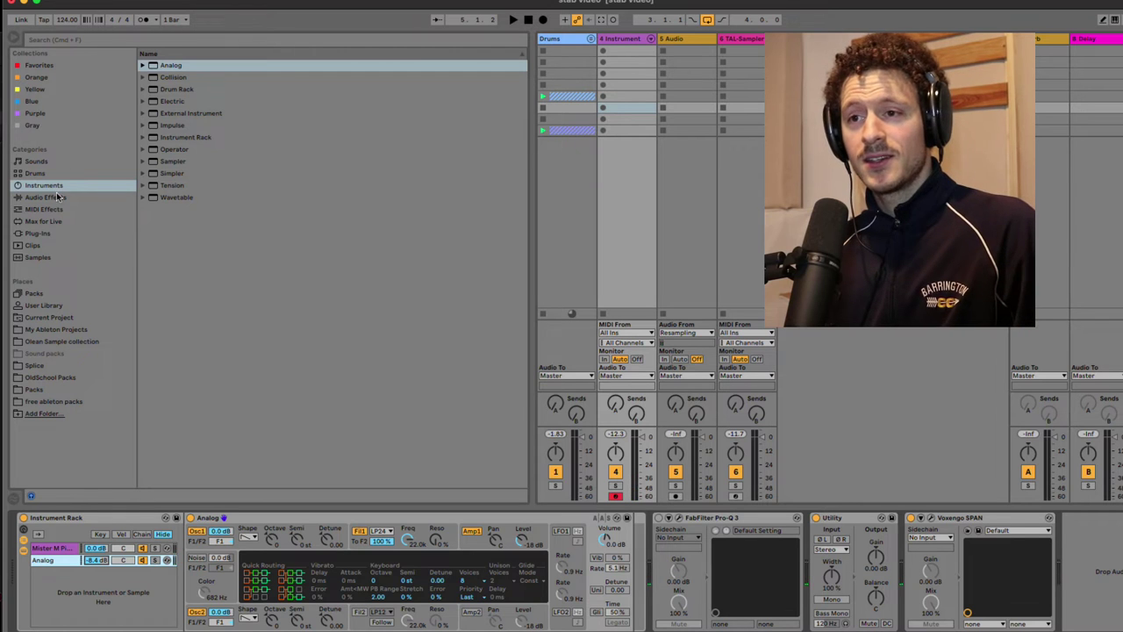
Search the browser for 'org' and preview Sampler's Suitcase Organ in Piano & Keys.
{"action": "left_click", "coordinate": [114, 40]}
{"action": "type", "text": "or"}
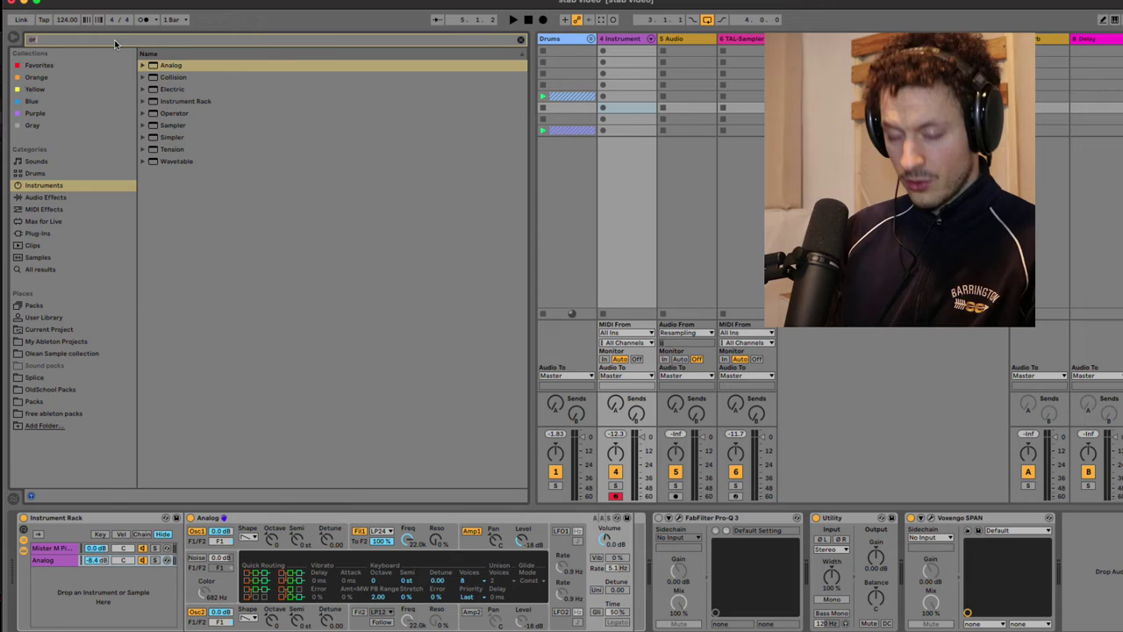
{"action": "type", "text": "g"}
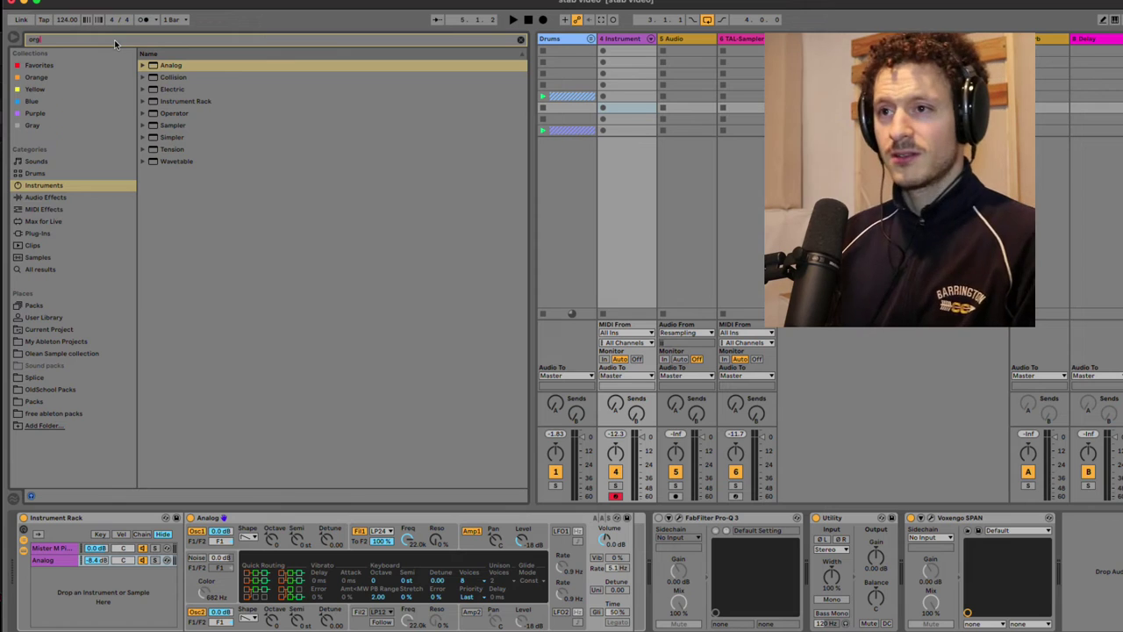
{"action": "left_click", "coordinate": [143, 126]}
{"action": "left_click", "coordinate": [148, 137]}
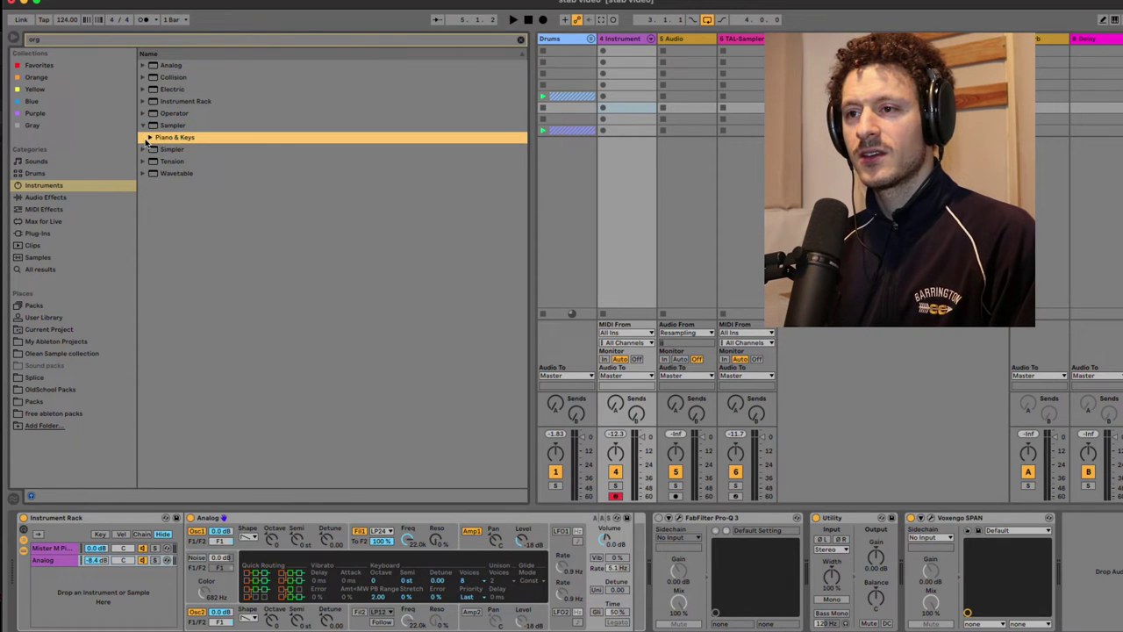
{"action": "left_click", "coordinate": [149, 138]}
{"action": "left_click", "coordinate": [184, 162]}
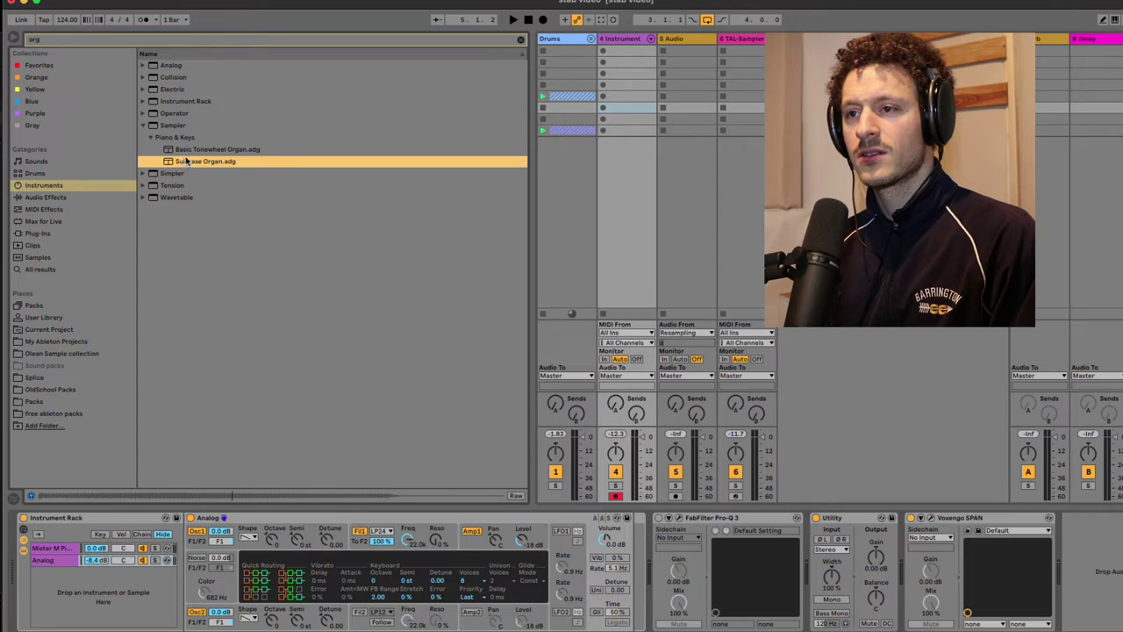
Preview Simpler's organ presets and add Organ Funk Shimmer as a new rack chain.
{"action": "left_click", "coordinate": [146, 174]}
{"action": "left_click", "coordinate": [150, 161]}
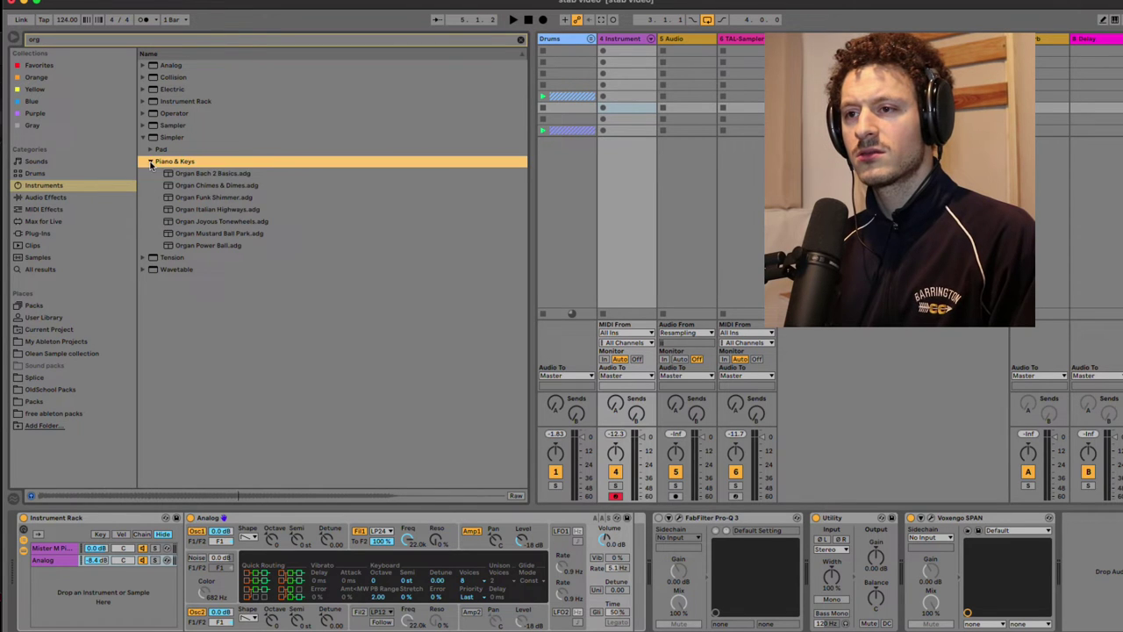
{"action": "left_click", "coordinate": [177, 174]}
{"action": "left_click", "coordinate": [185, 198]}
{"action": "left_click_drag", "start_coordinate": [184, 201], "coordinate": [113, 589]}
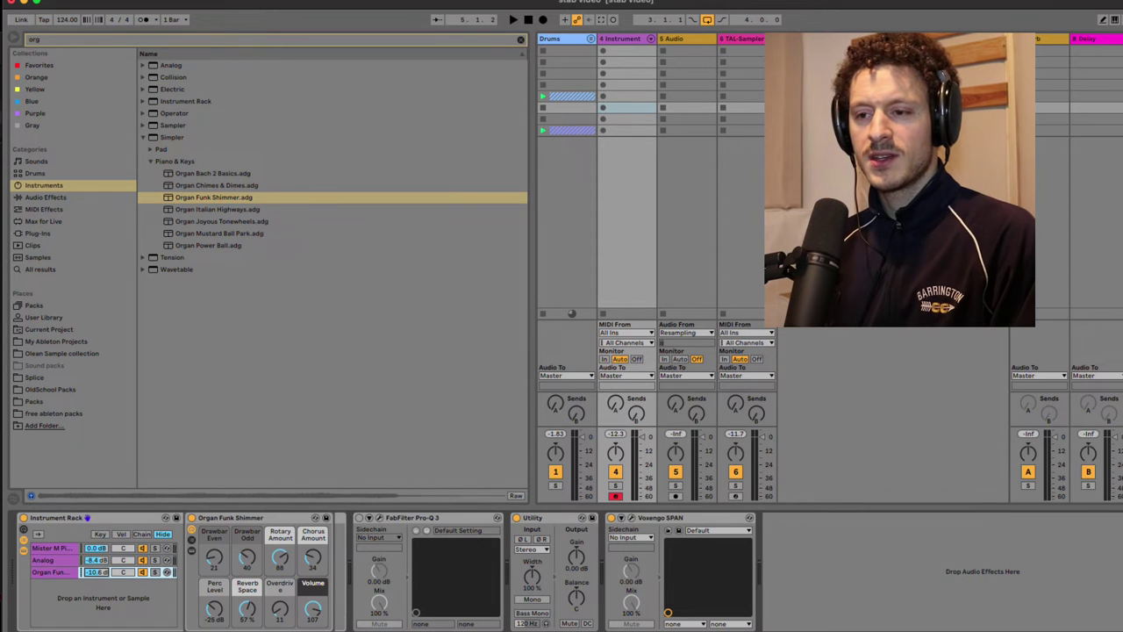
{"action": "left_click", "coordinate": [62, 40]}
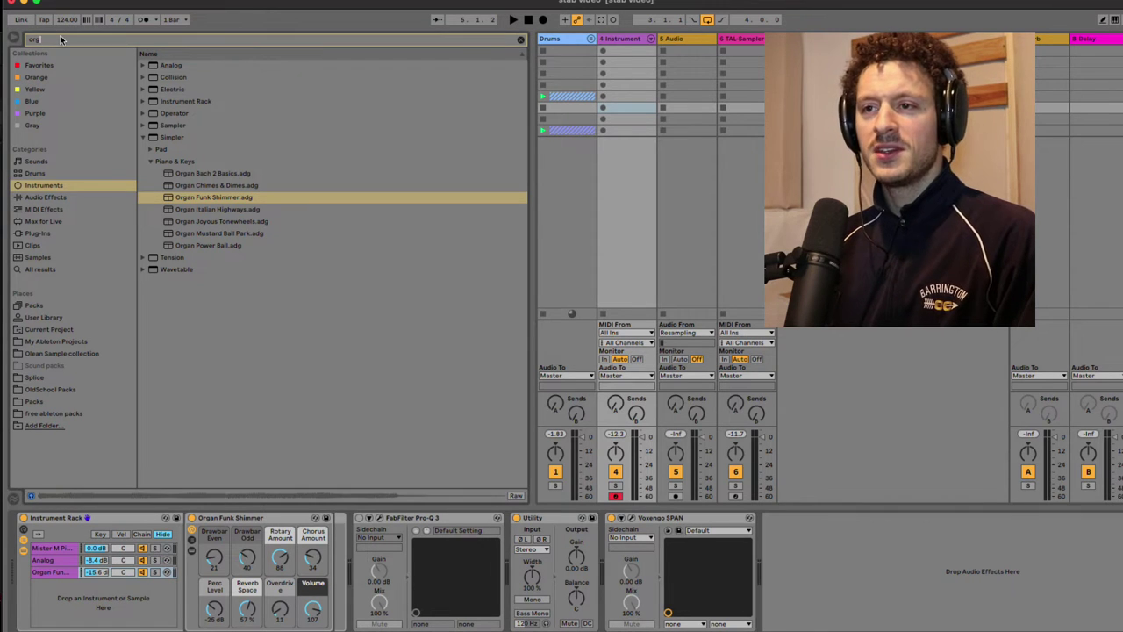
Find Strings Ensemble Legato under Orchestral and add it as the rack's fourth chain, at -10.6 dB.
{"action": "type", "text": "string"}
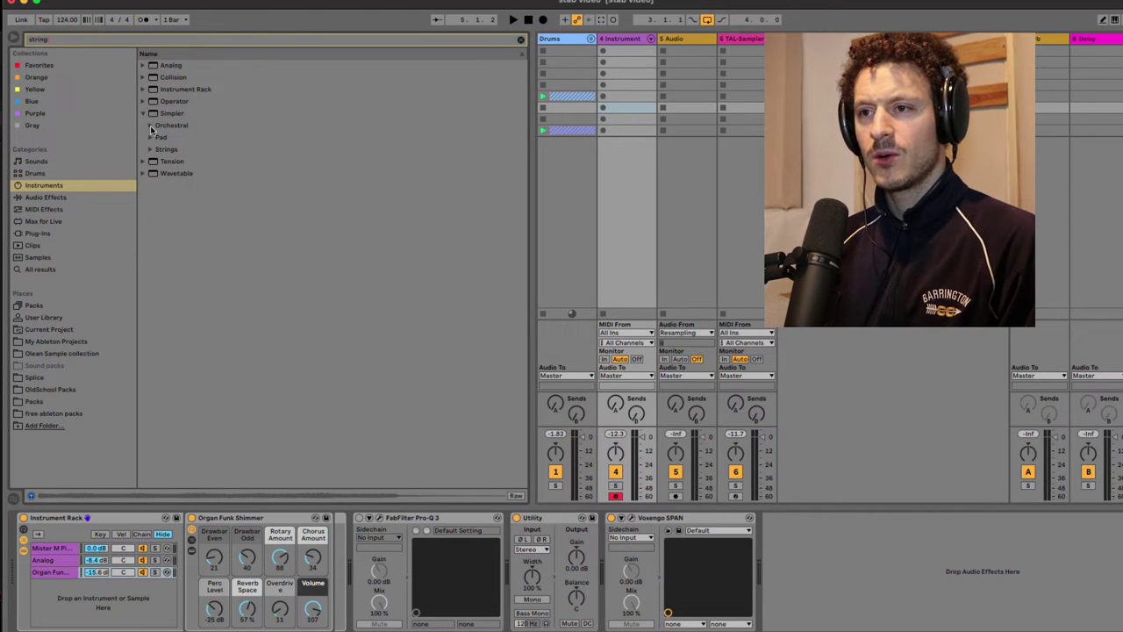
{"action": "left_click", "coordinate": [151, 128]}
{"action": "left_click", "coordinate": [191, 152]}
{"action": "key", "text": "Up"}
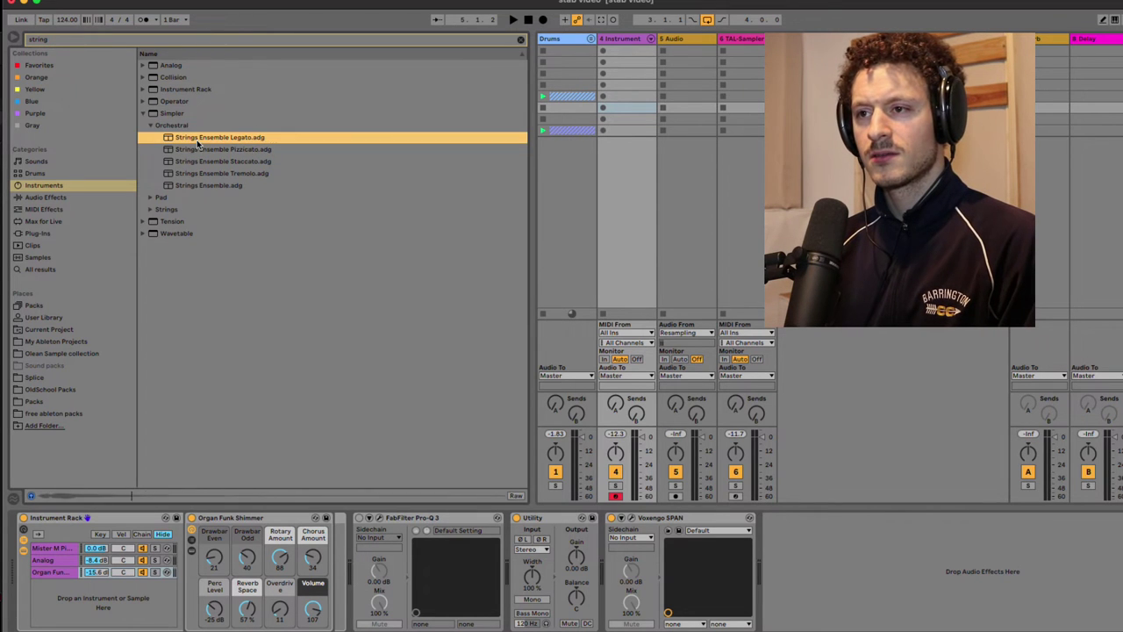
{"action": "left_click_drag", "start_coordinate": [201, 142], "coordinate": [105, 597]}
{"action": "left_click", "coordinate": [103, 590]}
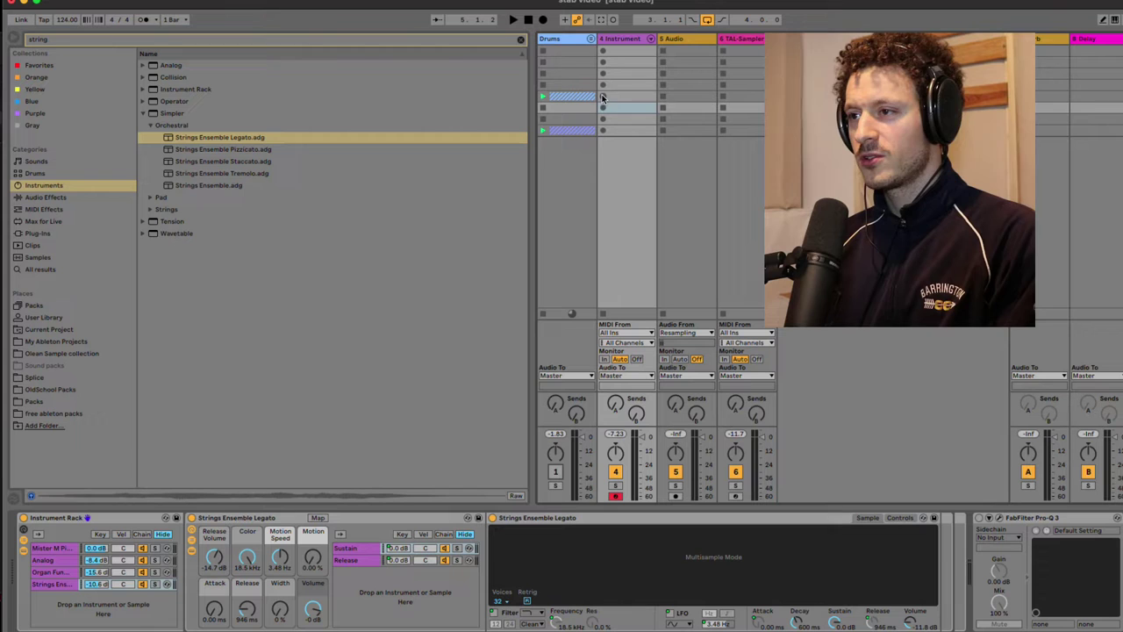
Play track 4's C3–D#3–G3 chord clip, select all its notes, and arm track 5.
{"action": "left_click", "coordinate": [603, 97]}
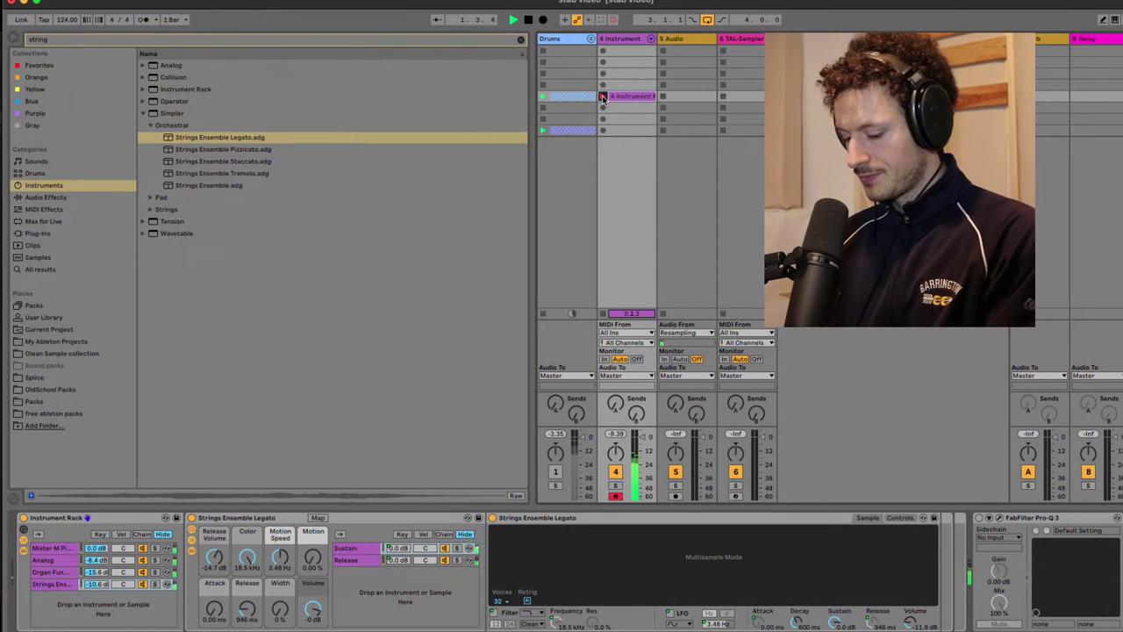
{"action": "double_click", "coordinate": [625, 97]}
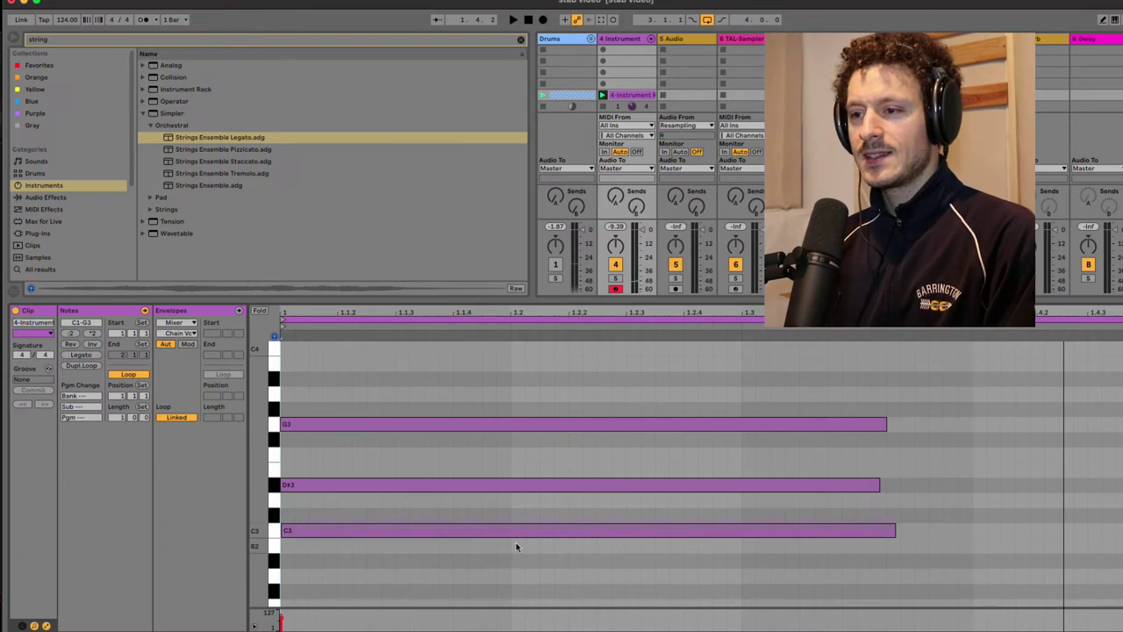
{"action": "left_click", "coordinate": [480, 579]}
{"action": "key", "text": "super+a"}
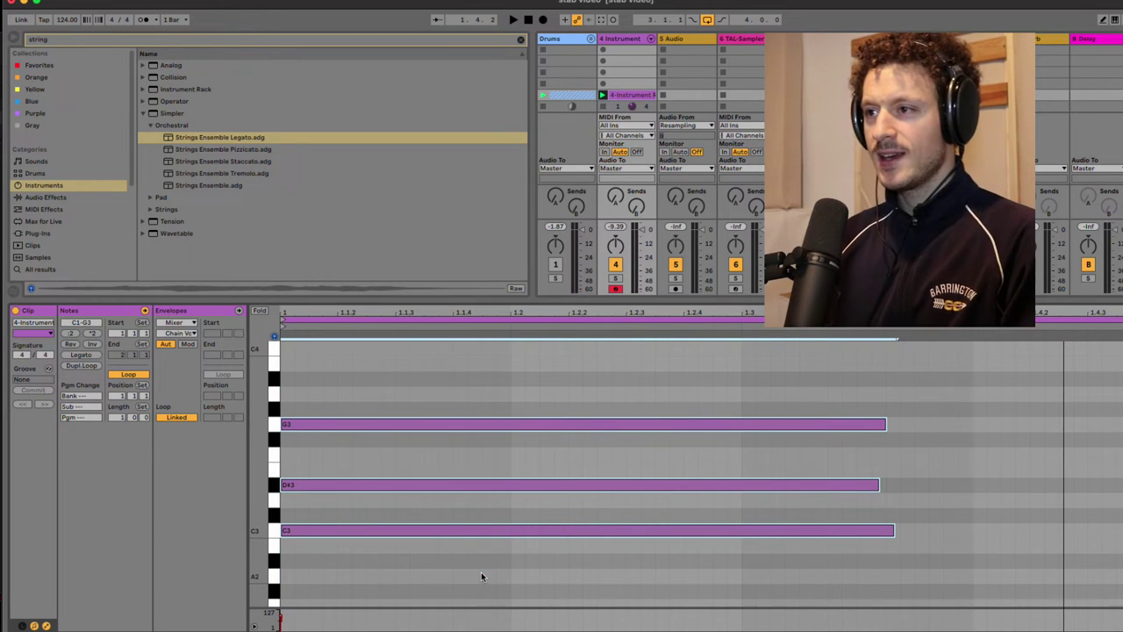
{"action": "scroll", "coordinate": [617, 97], "scroll_direction": "down", "scroll_amount": 1}
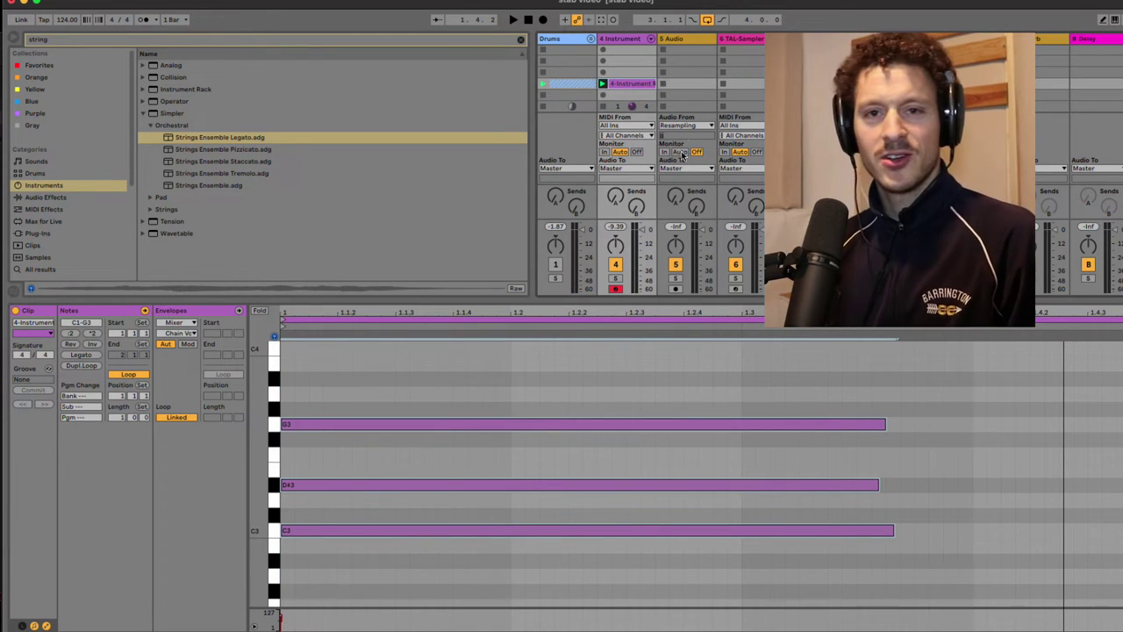
{"action": "left_click", "coordinate": [674, 289]}
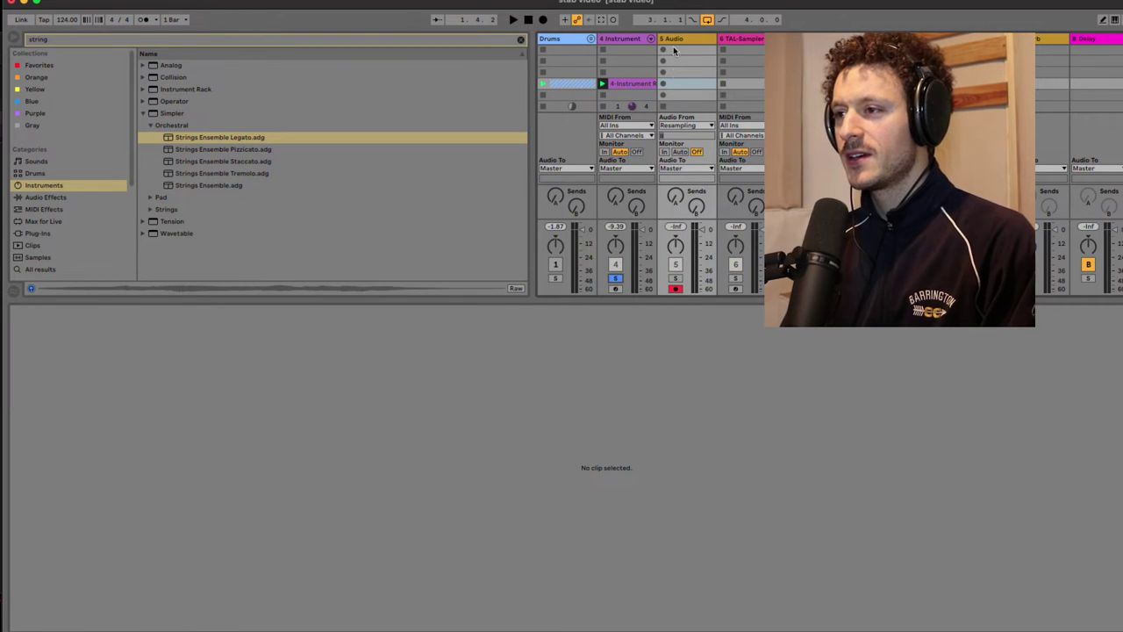
Record a second resampled clip, 5-Audio 2, on track 5, then show the TAL-Sampler track's devices.
{"action": "left_click", "coordinate": [662, 84]}
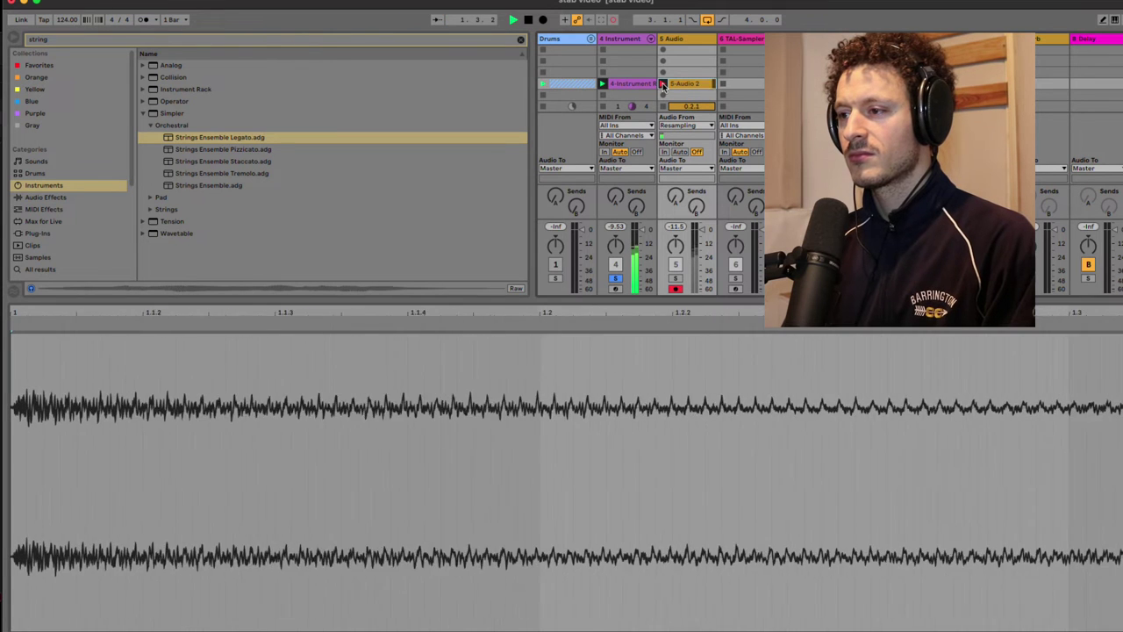
{"action": "left_click", "coordinate": [663, 85]}
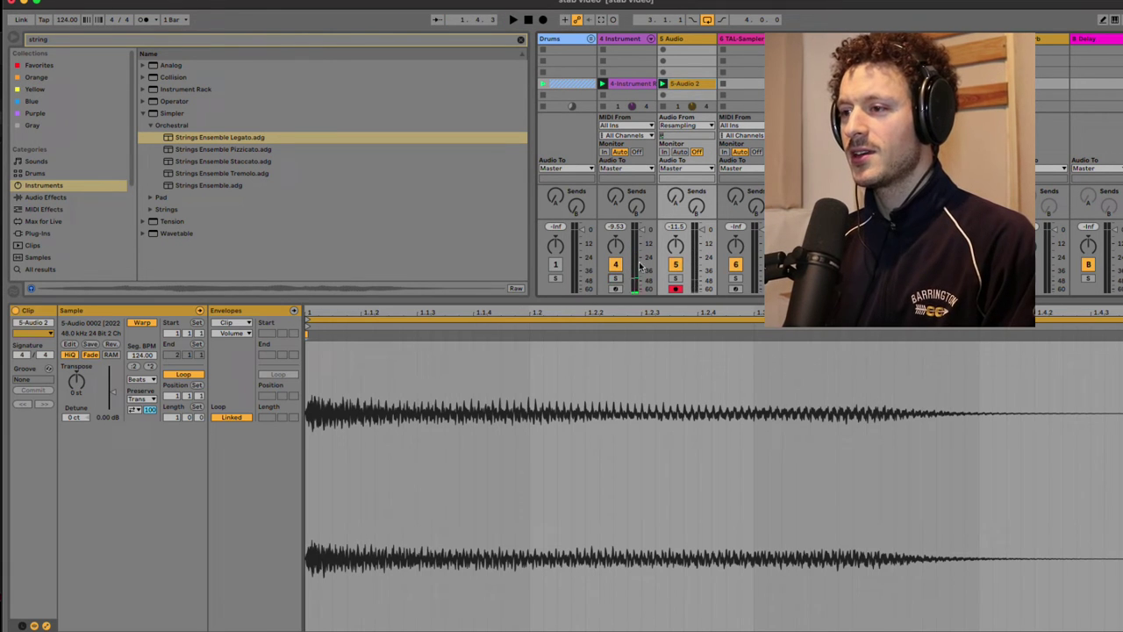
{"action": "left_click", "coordinate": [740, 39]}
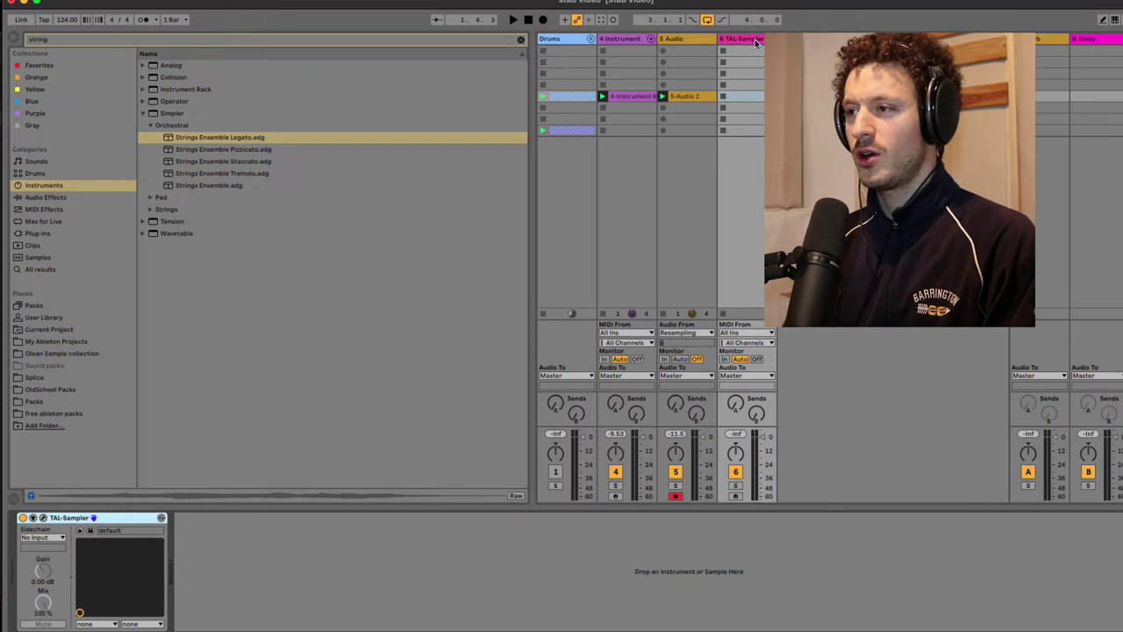
Load the new 0.66 MB sample into TAL-Sampler's Layer A.
{"action": "left_click", "coordinate": [42, 519]}
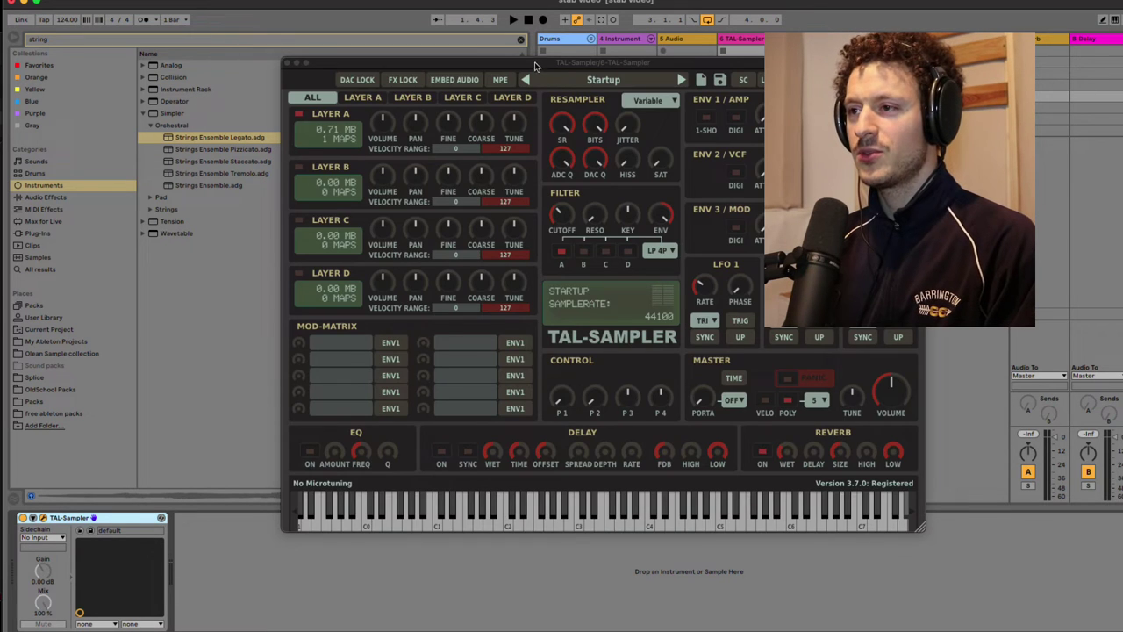
{"action": "left_click_drag", "start_coordinate": [534, 64], "coordinate": [587, 244]}
{"action": "left_click_drag", "start_coordinate": [684, 97], "coordinate": [377, 299]}
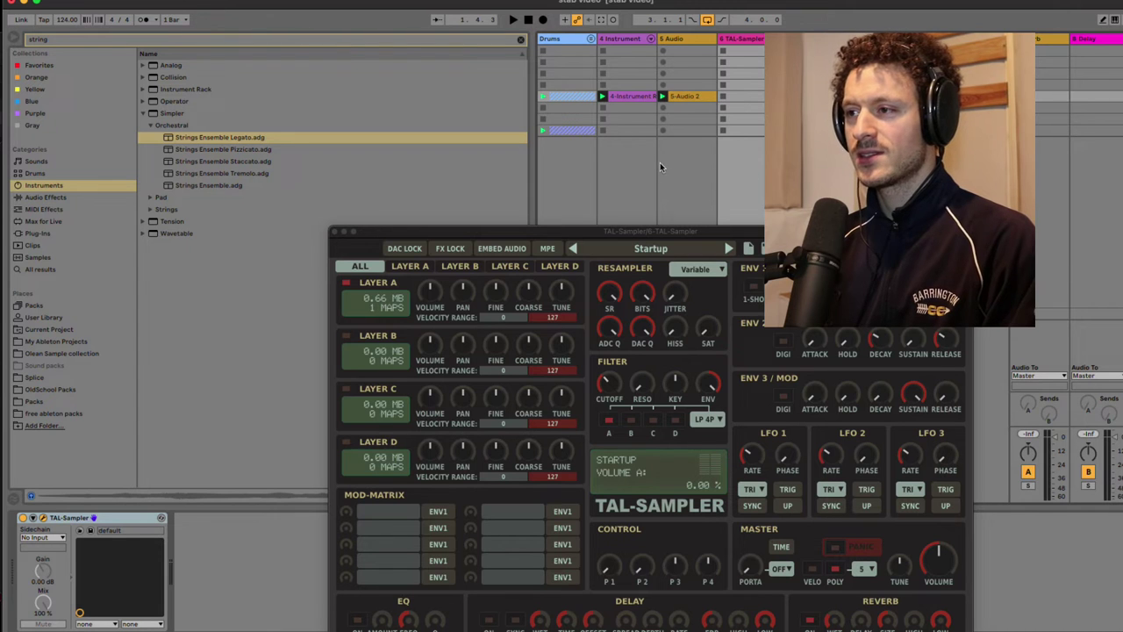
Switch Drums on and Instrument off, play the set, then show the Instrument track's rack.
{"action": "left_click_drag", "start_coordinate": [670, 231], "coordinate": [1073, 263]}
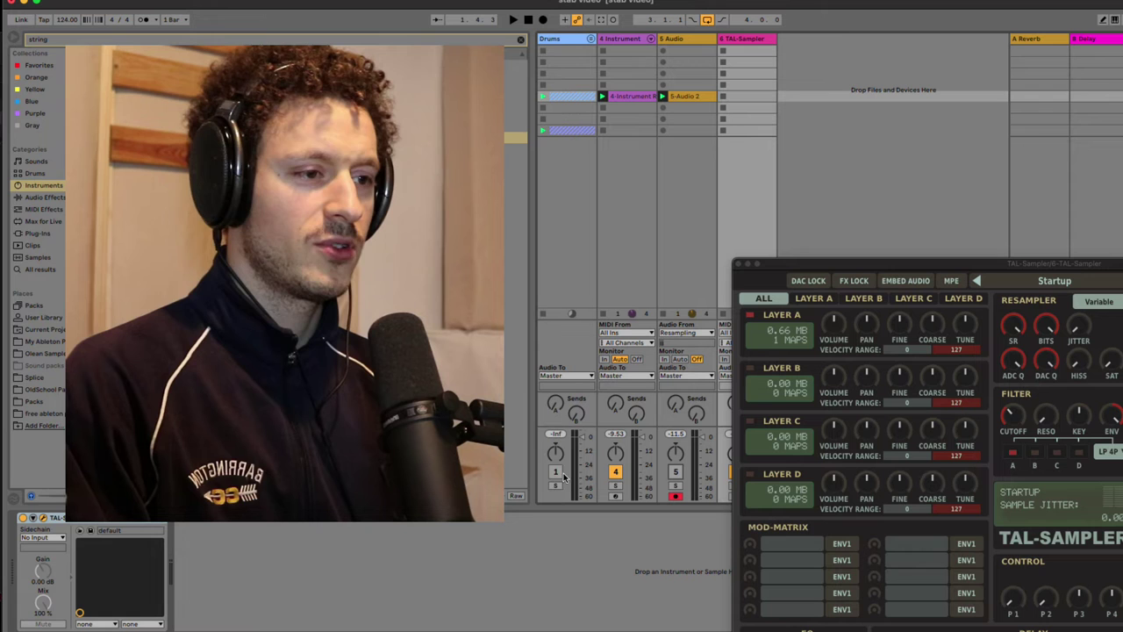
{"action": "left_click", "coordinate": [556, 471]}
{"action": "left_click", "coordinate": [615, 471]}
{"action": "key", "text": "space"}
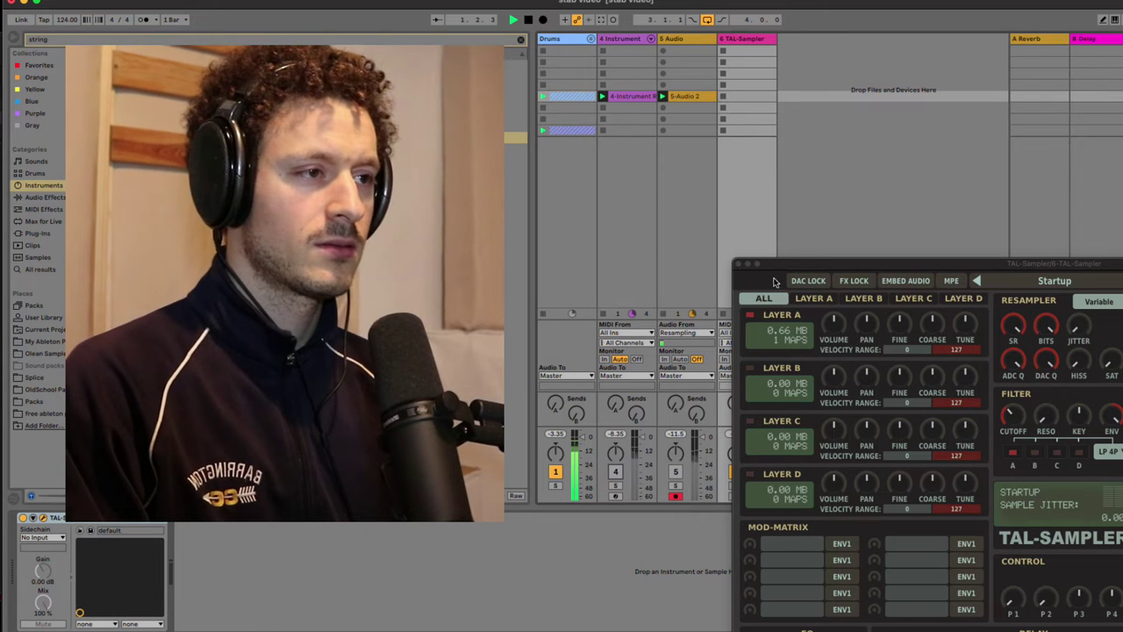
{"action": "left_click_drag", "start_coordinate": [777, 266], "coordinate": [772, 7]}
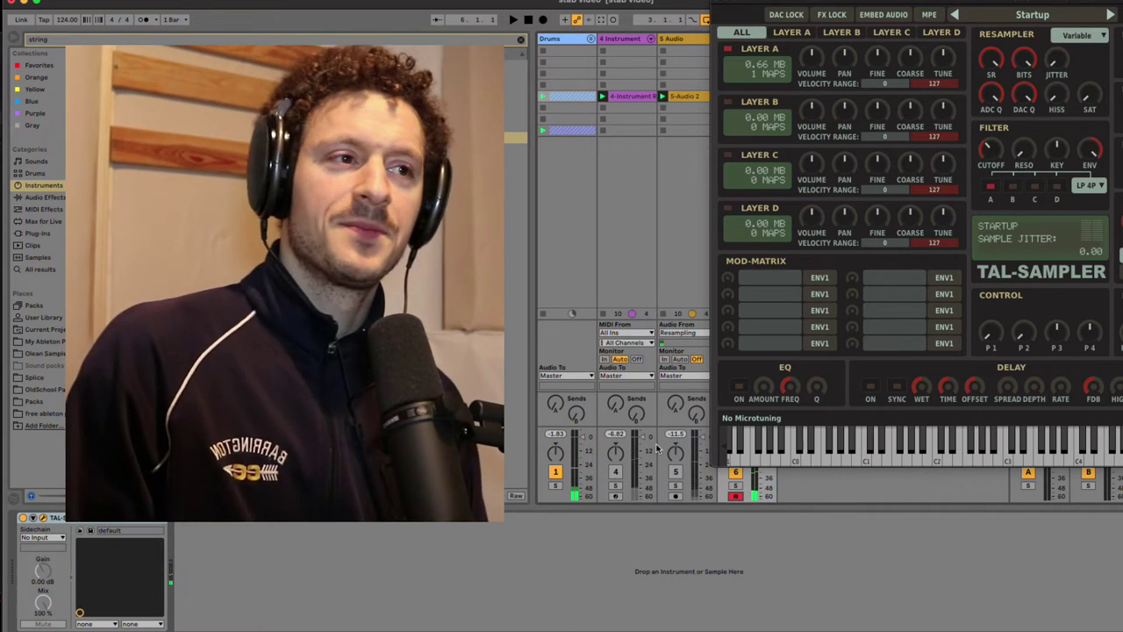
{"action": "left_click", "coordinate": [633, 232]}
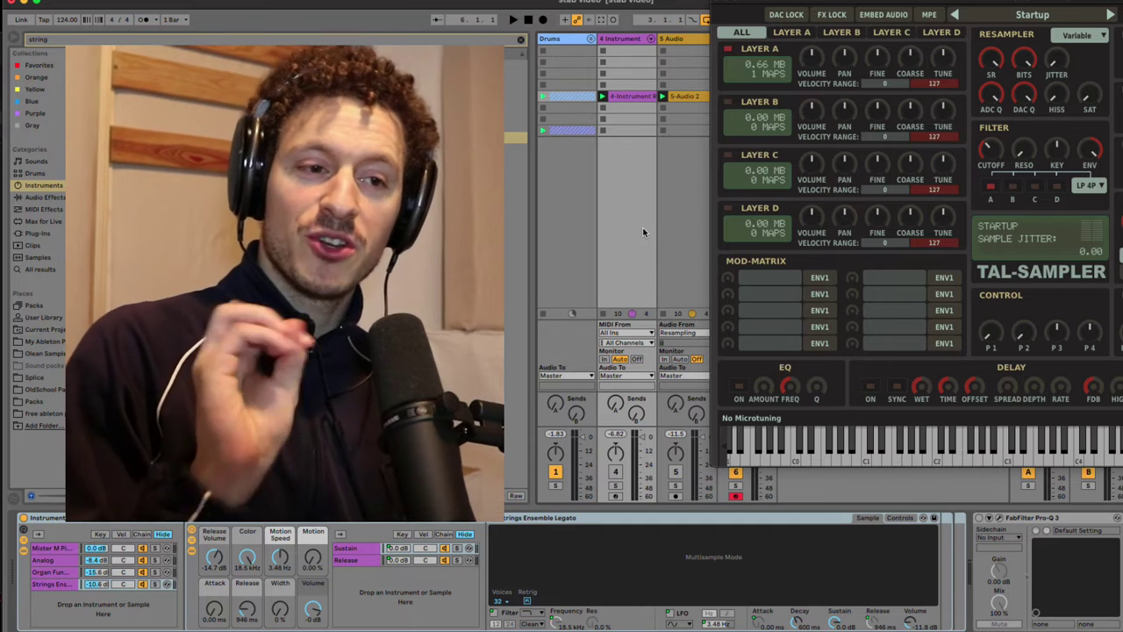
Close TAL-Sampler, set the Organ Fun chain to -15.6 dB, and browse the Audio Effects category.
{"action": "left_click", "coordinate": [716, 5]}
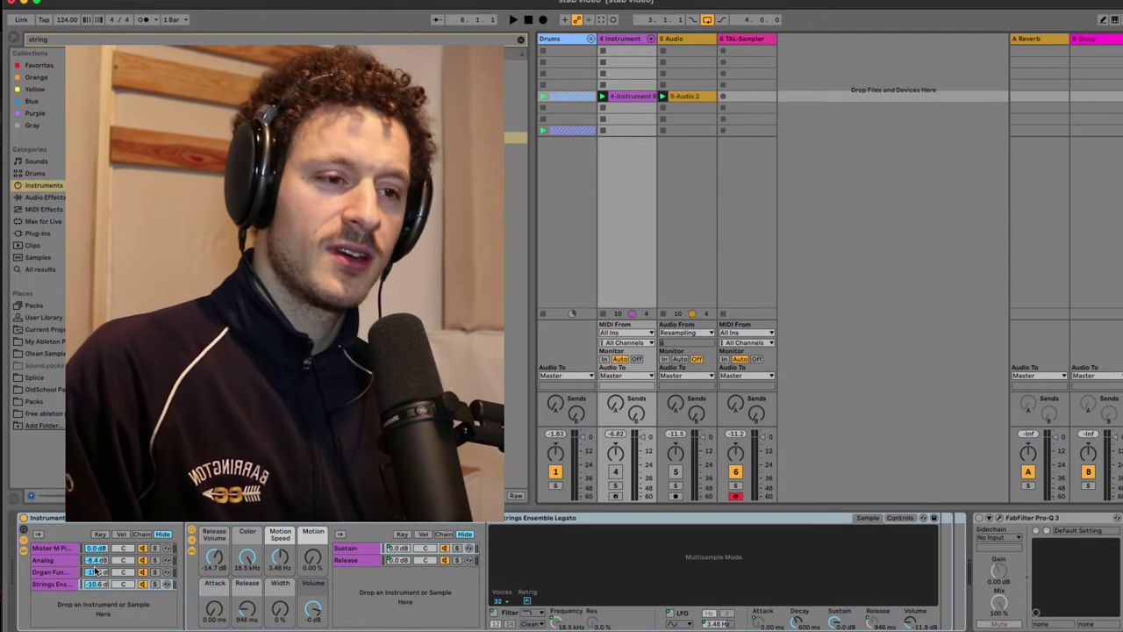
{"action": "left_click_drag", "start_coordinate": [95, 571], "coordinate": [97, 577]}
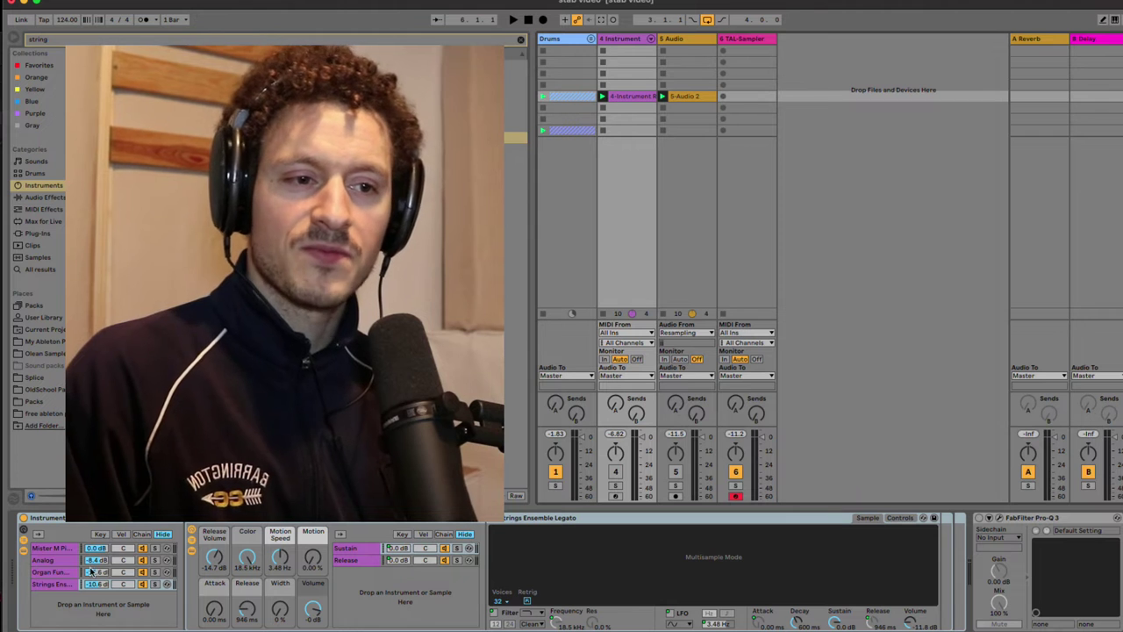
{"action": "left_click", "coordinate": [91, 572]}
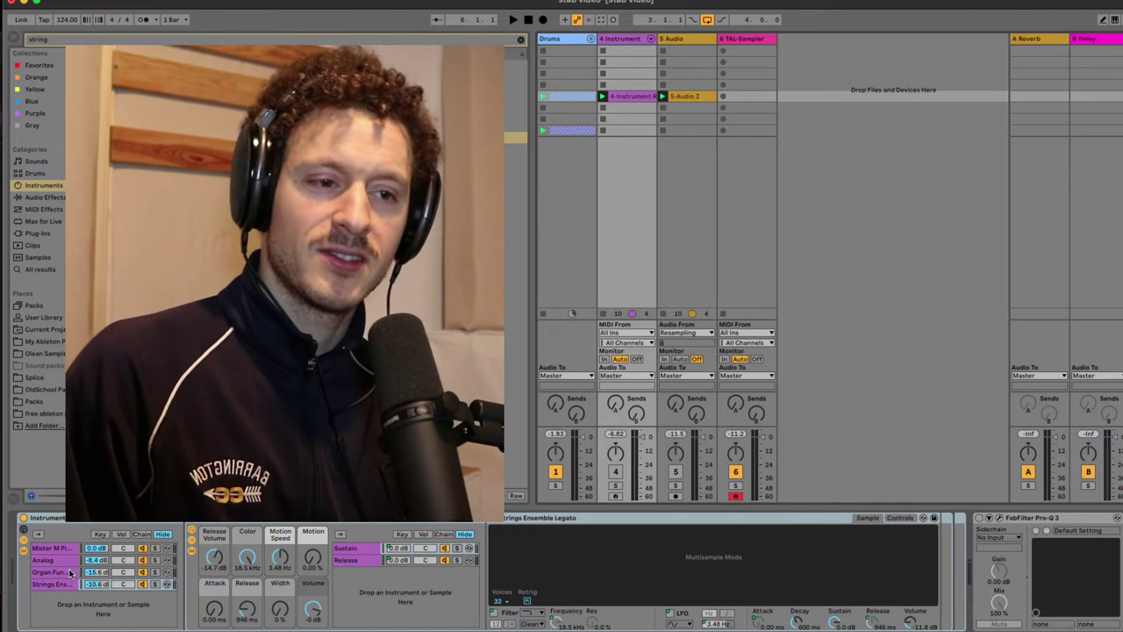
{"action": "left_click", "coordinate": [42, 198]}
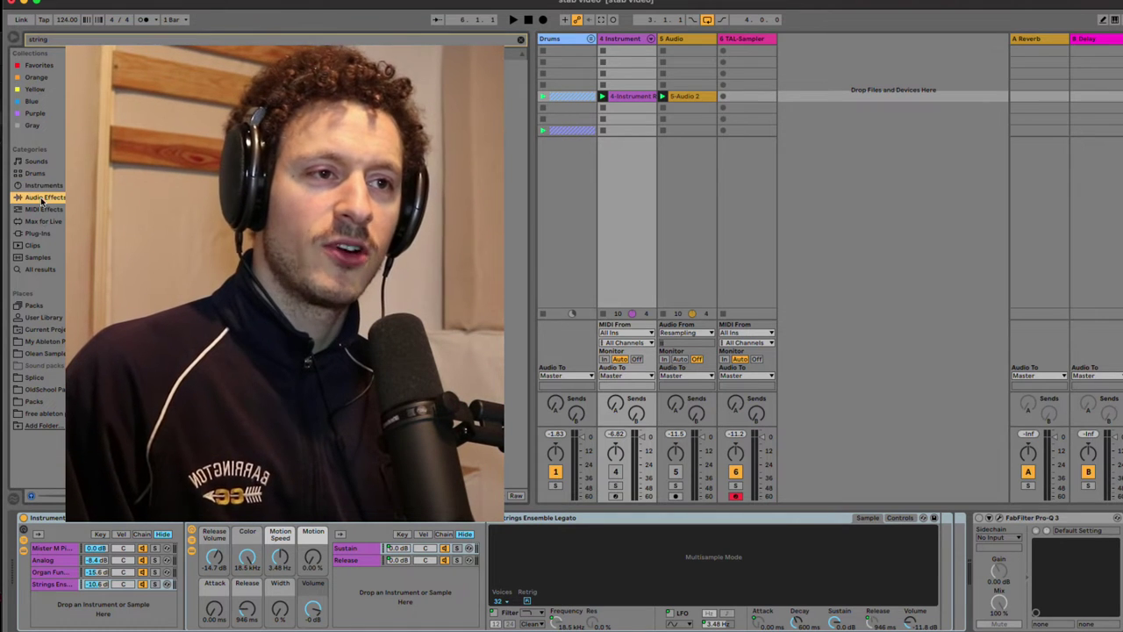
Add EQ Eight after Strings Ensemble Legato with a raised high shelf and a low cut near 1 kHz.
{"action": "left_click", "coordinate": [175, 78]}
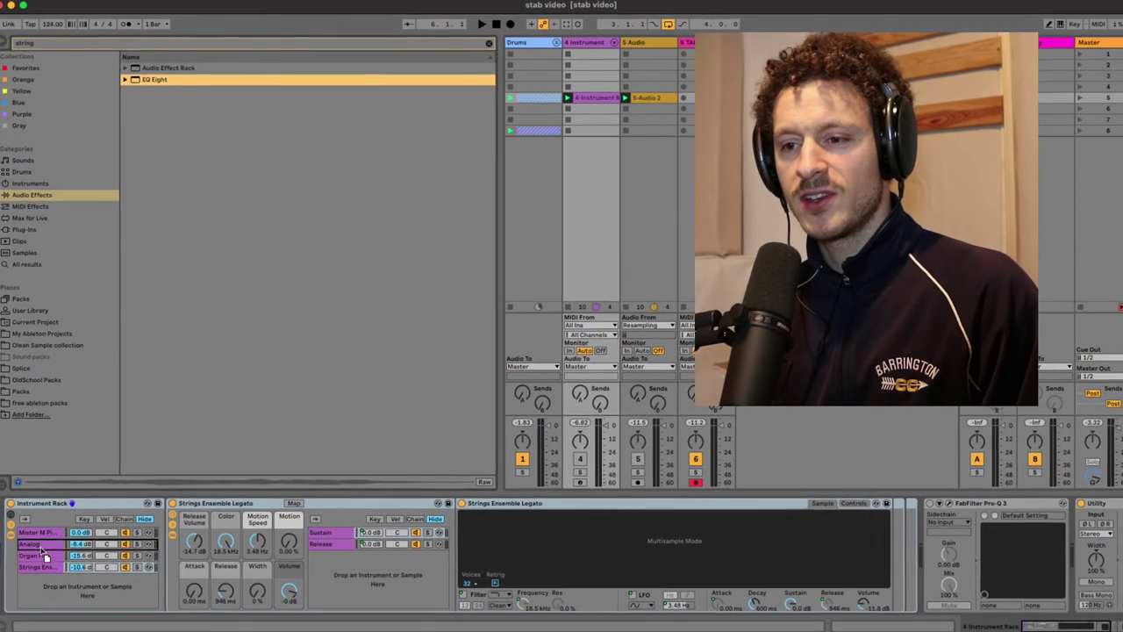
{"action": "key", "text": "Return"}
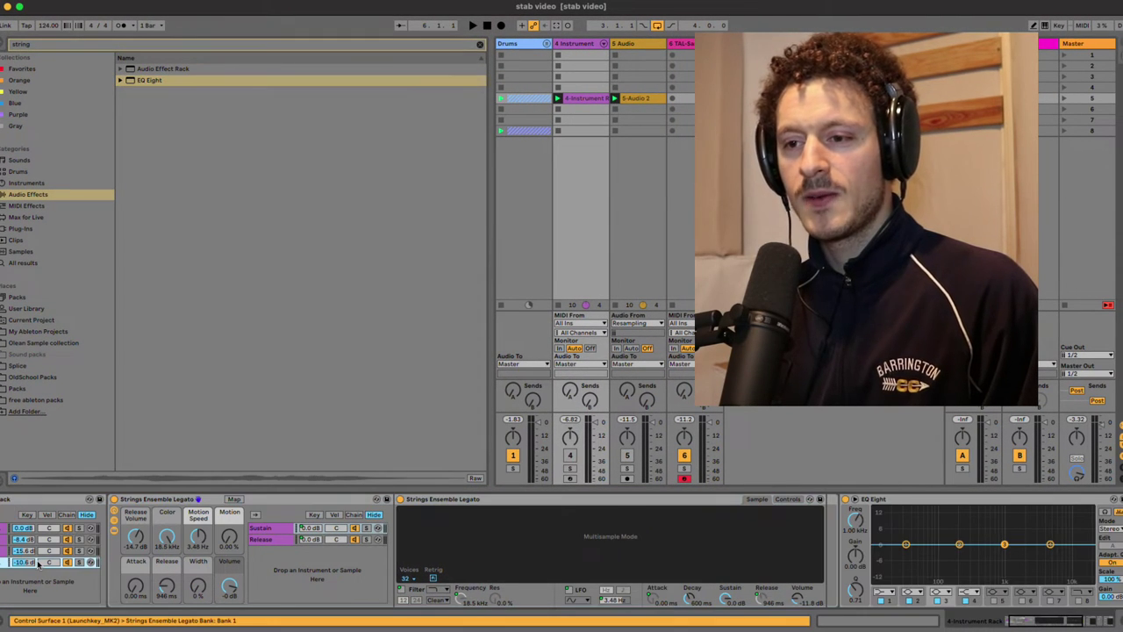
{"action": "left_click_drag", "start_coordinate": [1051, 544], "coordinate": [1038, 529]}
{"action": "left_click_drag", "start_coordinate": [906, 544], "coordinate": [1004, 554]}
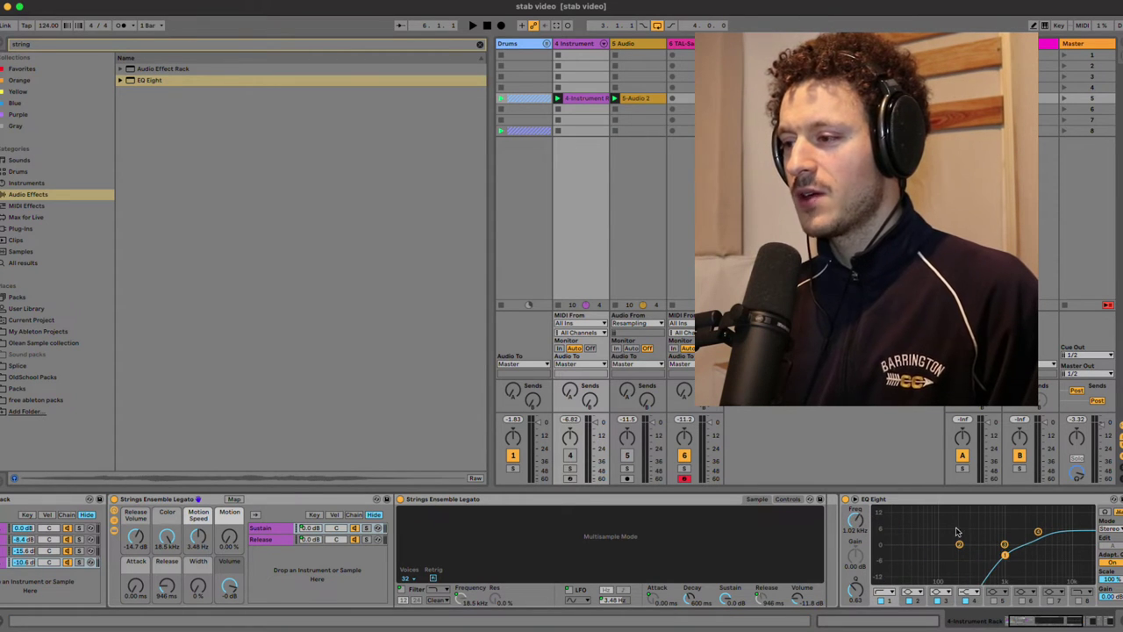
{"action": "left_click", "coordinate": [923, 500]}
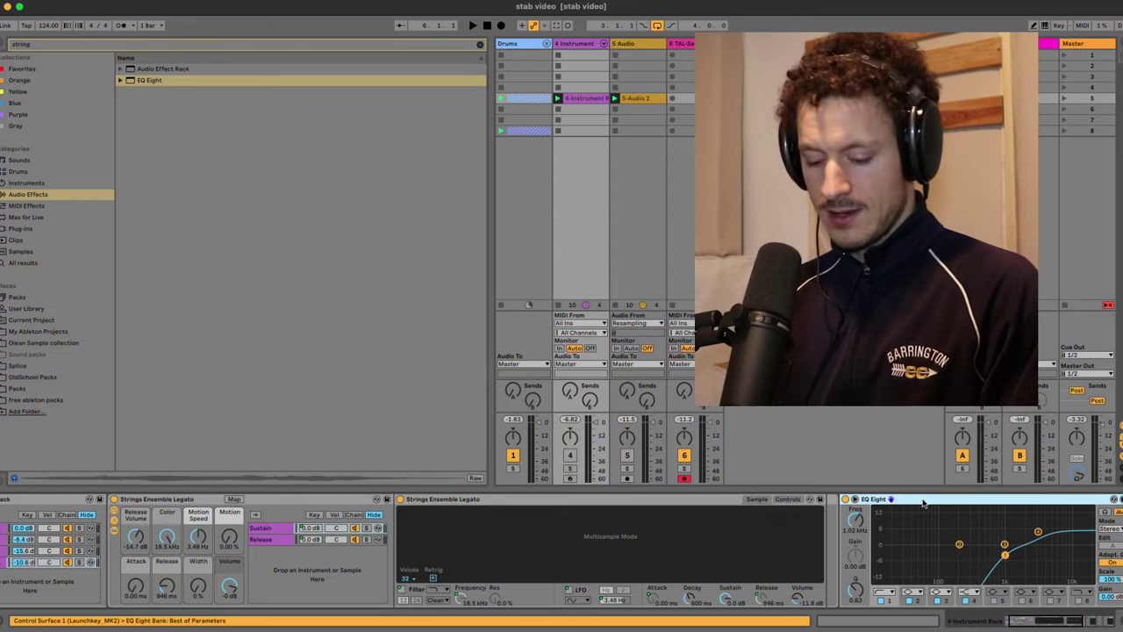
{"action": "scroll", "coordinate": [62, 564], "scroll_direction": "left", "scroll_amount": 3}
{"action": "left_click", "coordinate": [41, 551]}
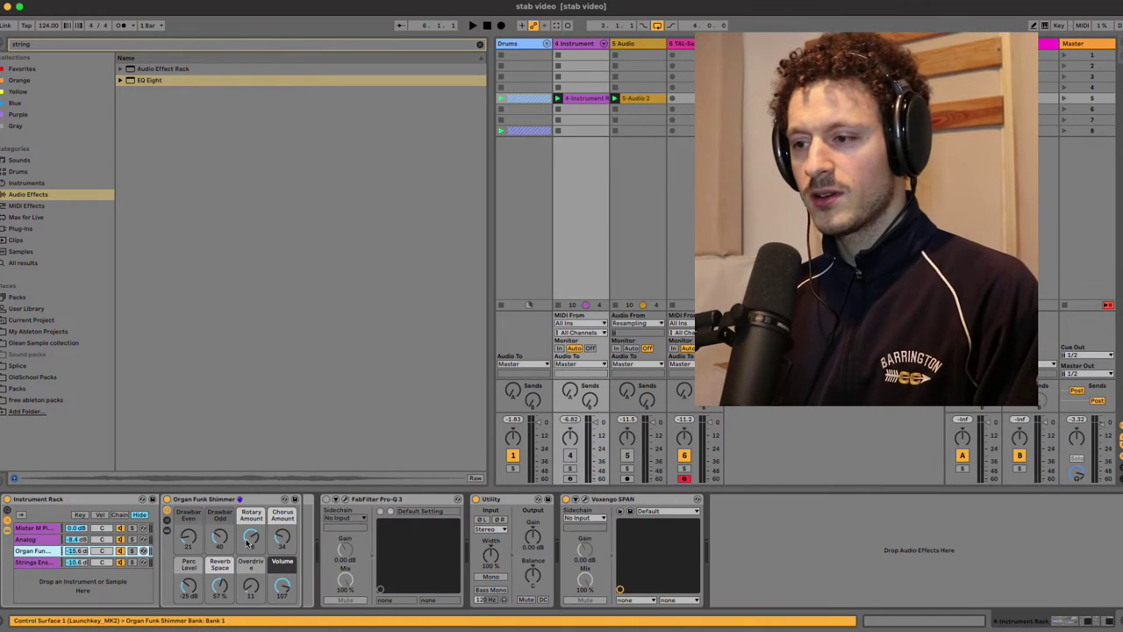
Paste the EQ Eight onto the Organ Funk chain, lowering its high shelf and disabling the low cut.
{"action": "key", "text": "super+v"}
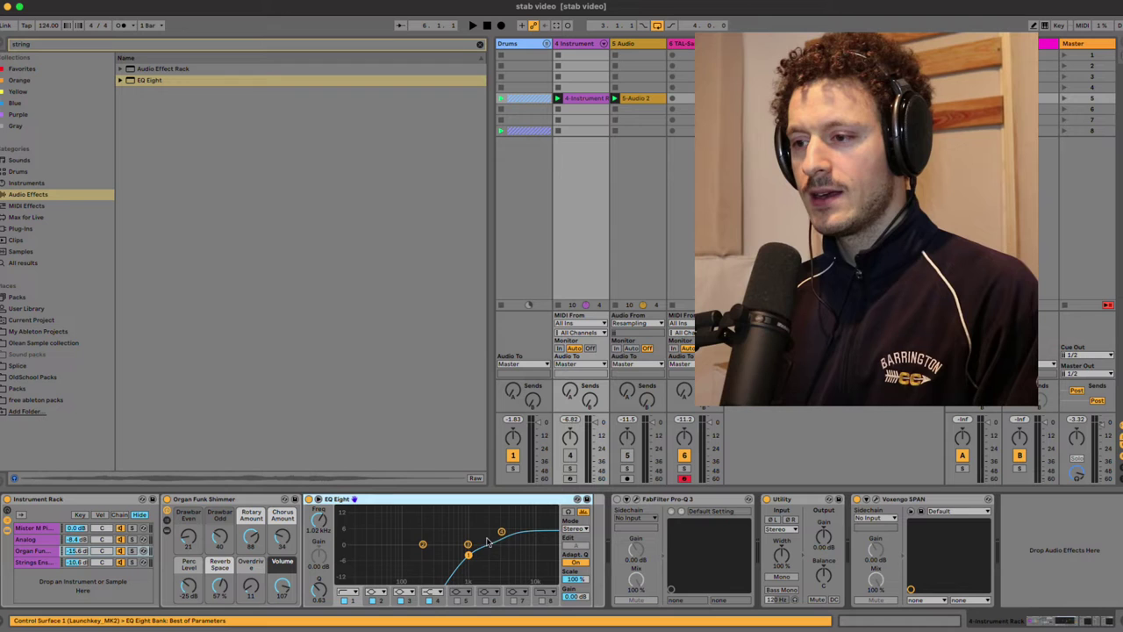
{"action": "left_click_drag", "start_coordinate": [503, 533], "coordinate": [437, 543]}
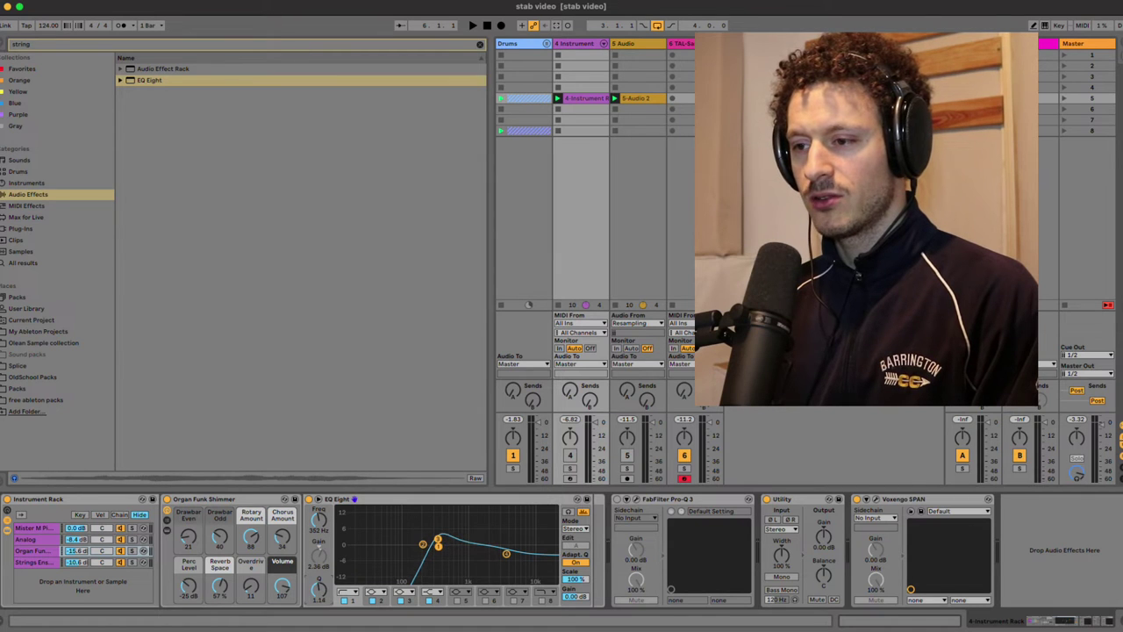
{"action": "left_click", "coordinate": [344, 600]}
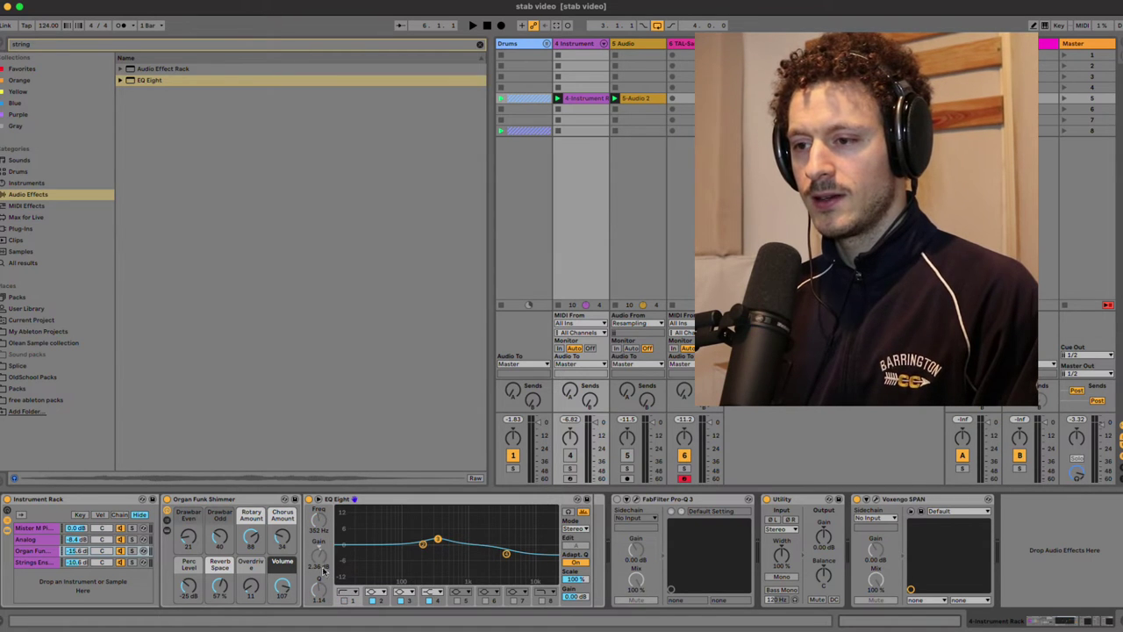
{"action": "left_click_drag", "start_coordinate": [429, 551], "coordinate": [451, 534]}
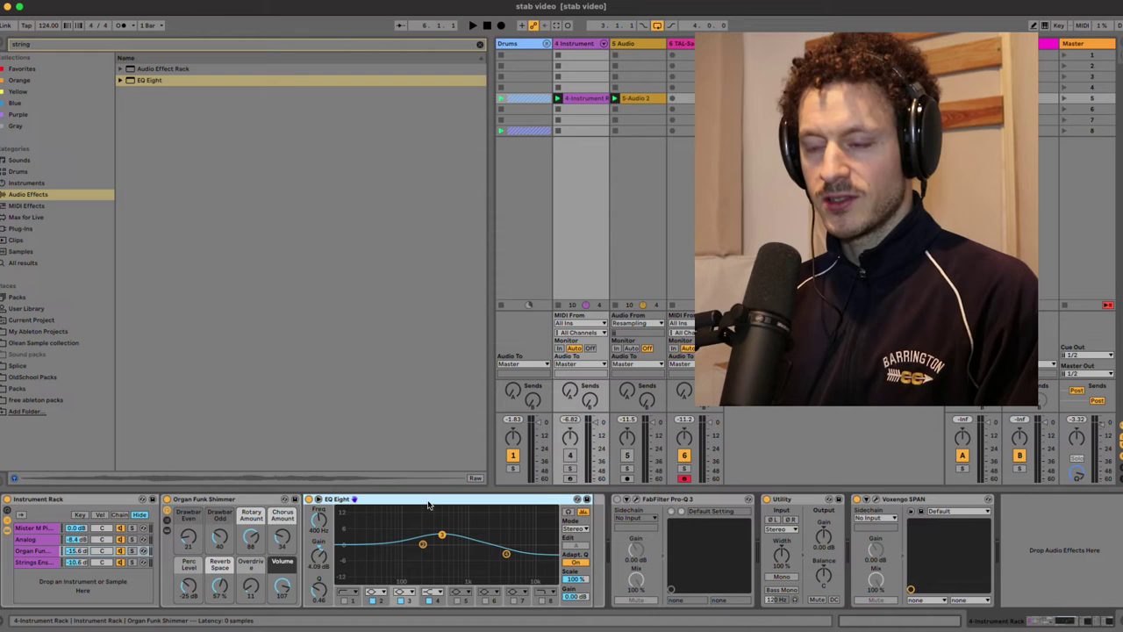
Paste the EQ onto the Analog chain, moving its peak to about 174 Hz and its upper band lower.
{"action": "left_click", "coordinate": [50, 540]}
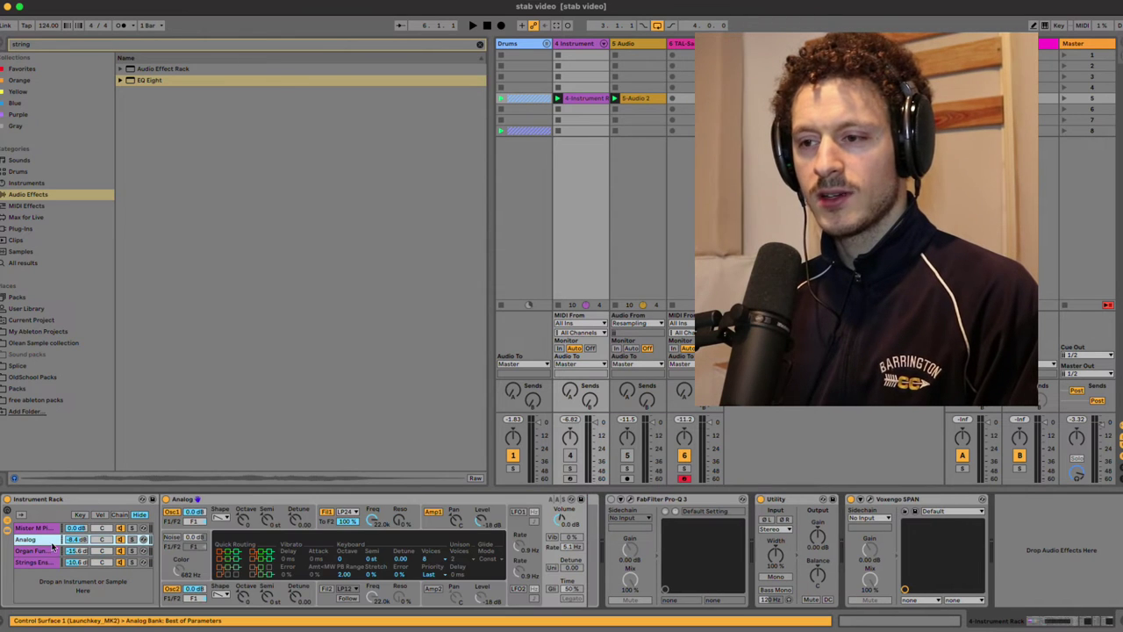
{"action": "key", "text": "super+v"}
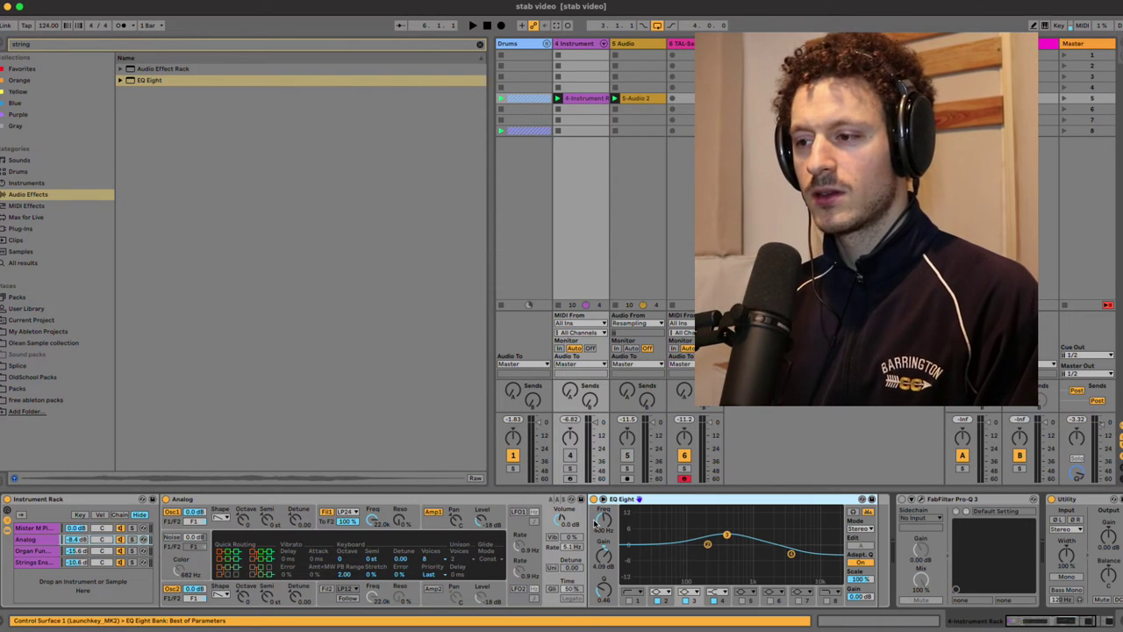
{"action": "mouse_move", "coordinate": [726, 537]}
{"action": "left_mouse_down"}
{"action": "mouse_move", "coordinate": [697, 537]}
{"action": "mouse_move", "coordinate": [709, 538]}
{"action": "left_mouse_up"}
{"action": "left_click_drag", "start_coordinate": [791, 558], "coordinate": [761, 553]}
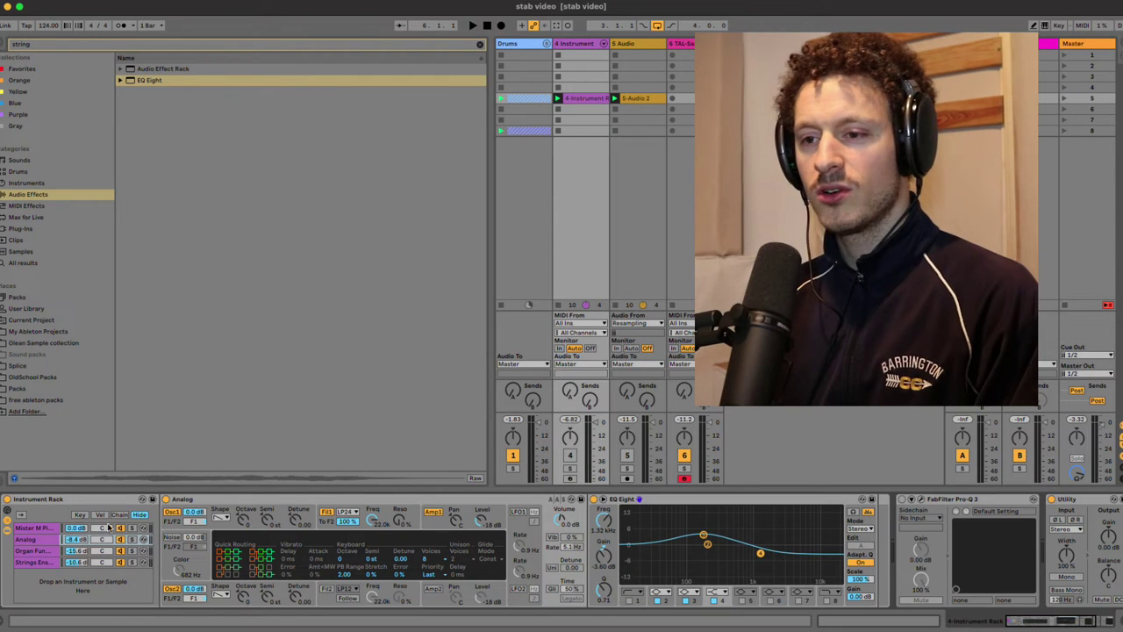
Paste the EQ onto the Mister M Piano chain, boosting 5.08 dB at 82.5 Hz.
{"action": "left_click", "coordinate": [34, 529]}
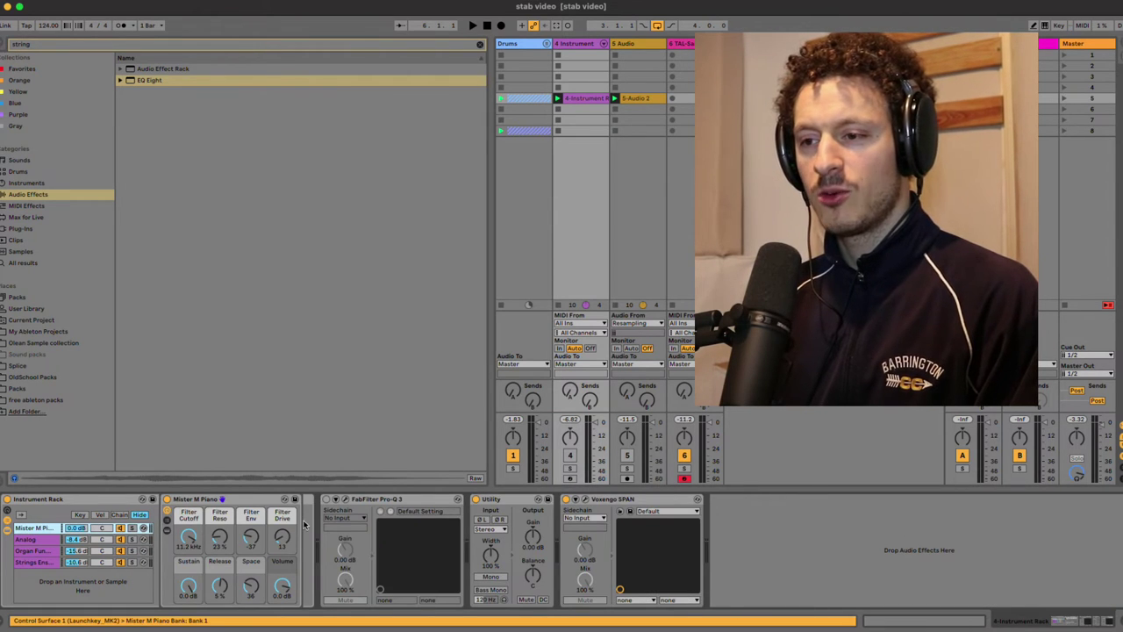
{"action": "key", "text": "super+v"}
{"action": "left_click_drag", "start_coordinate": [441, 534], "coordinate": [398, 532]}
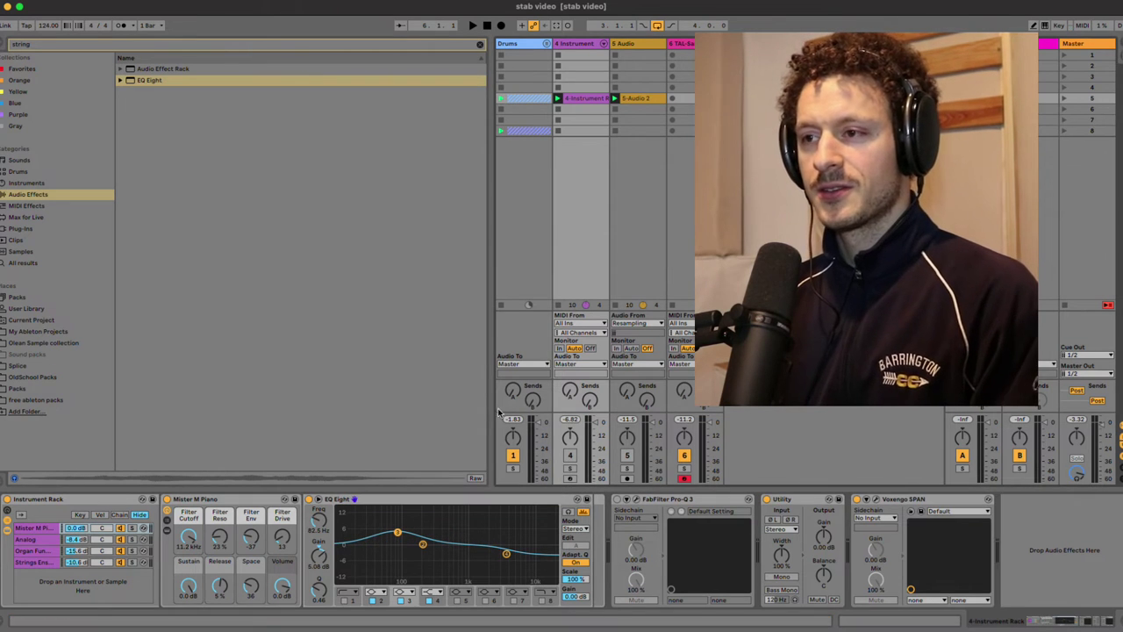
Play the layered chord with the Instrument track on and the Drums track off.
{"action": "left_click", "coordinate": [570, 455]}
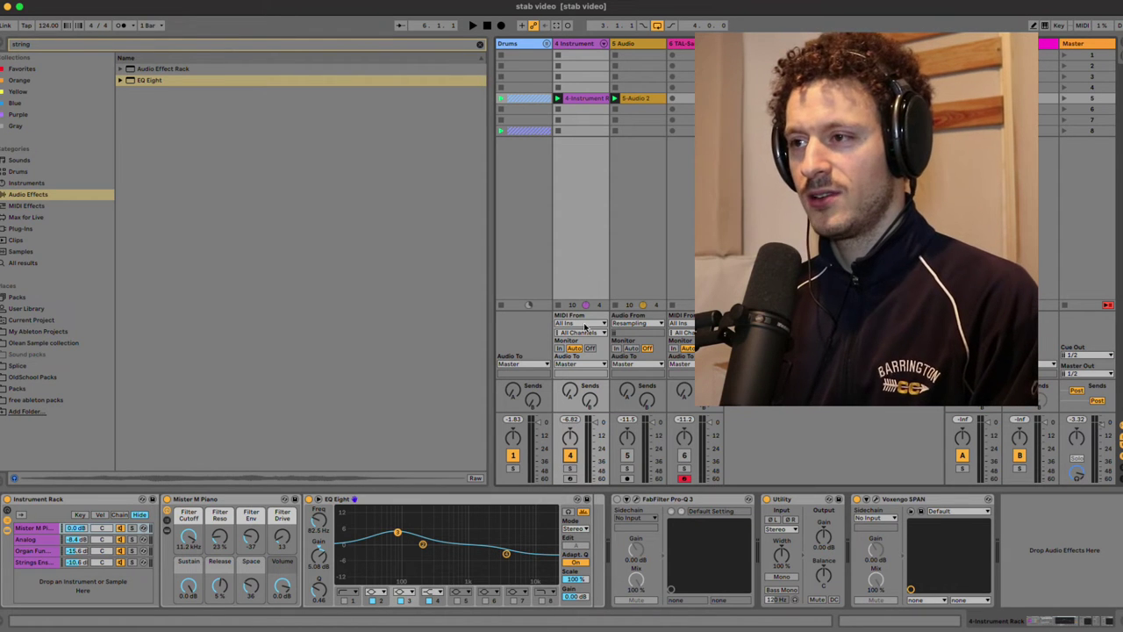
{"action": "key", "text": "space"}
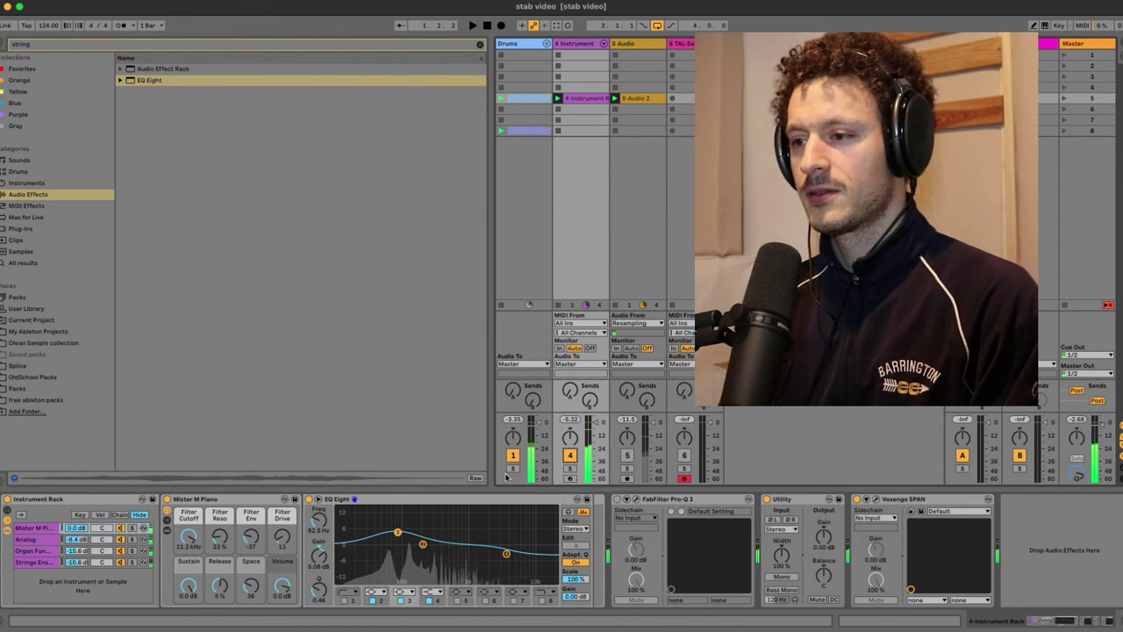
{"action": "left_click", "coordinate": [515, 455]}
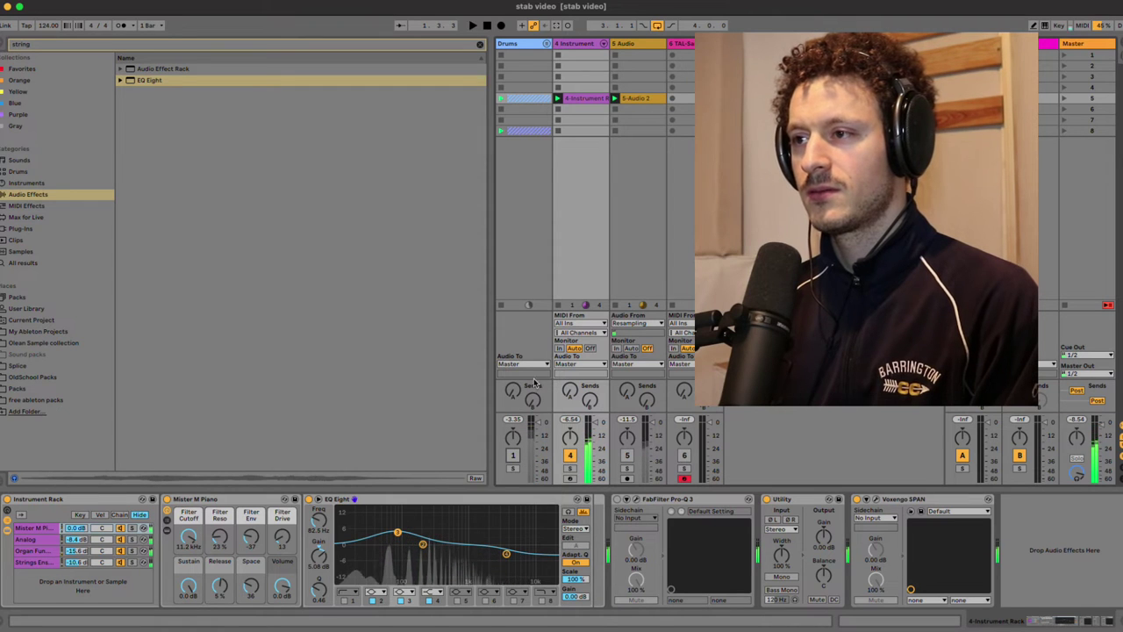
Resample the layered chord into clip 5-Audio 3 on the armed Audio track, then view the chord's notes.
{"action": "left_click", "coordinate": [632, 211]}
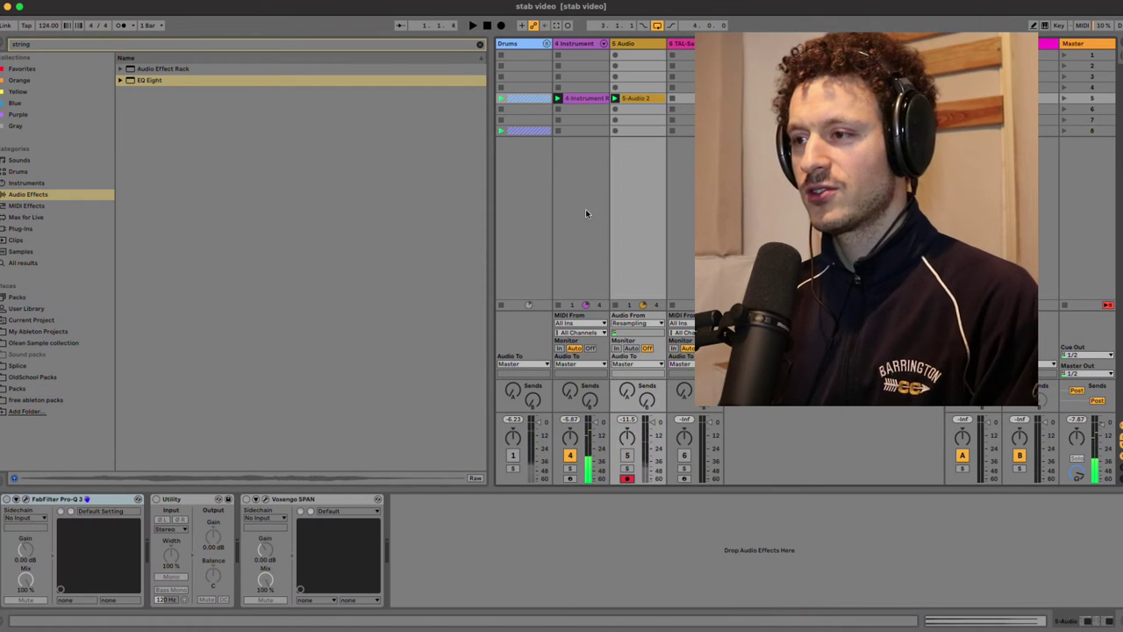
{"action": "left_click", "coordinate": [615, 109]}
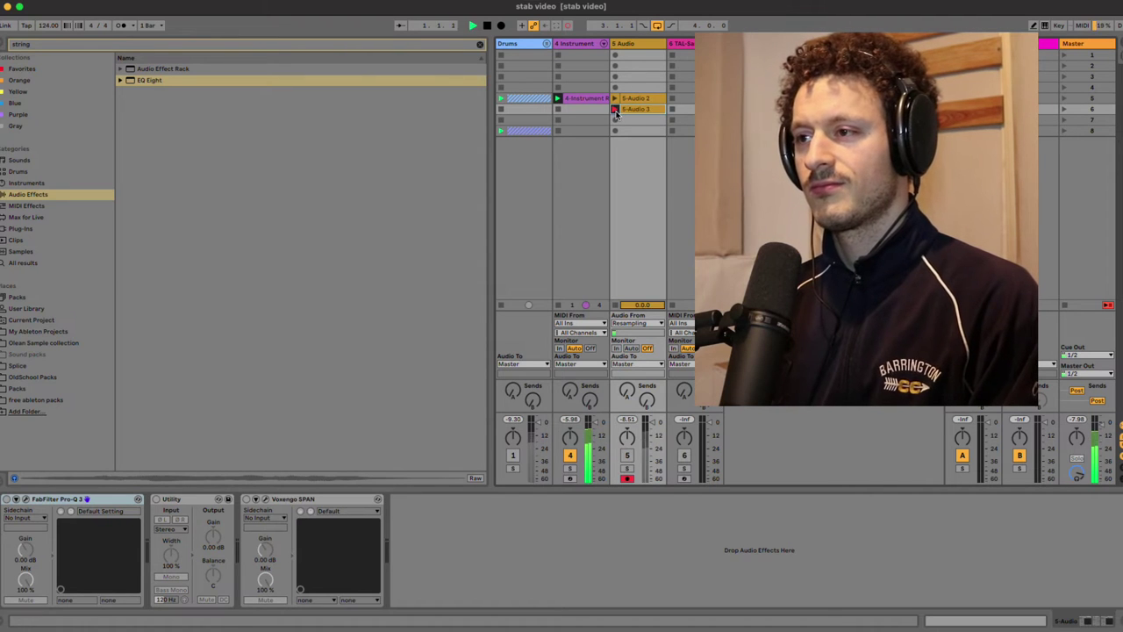
{"action": "left_click", "coordinate": [628, 457]}
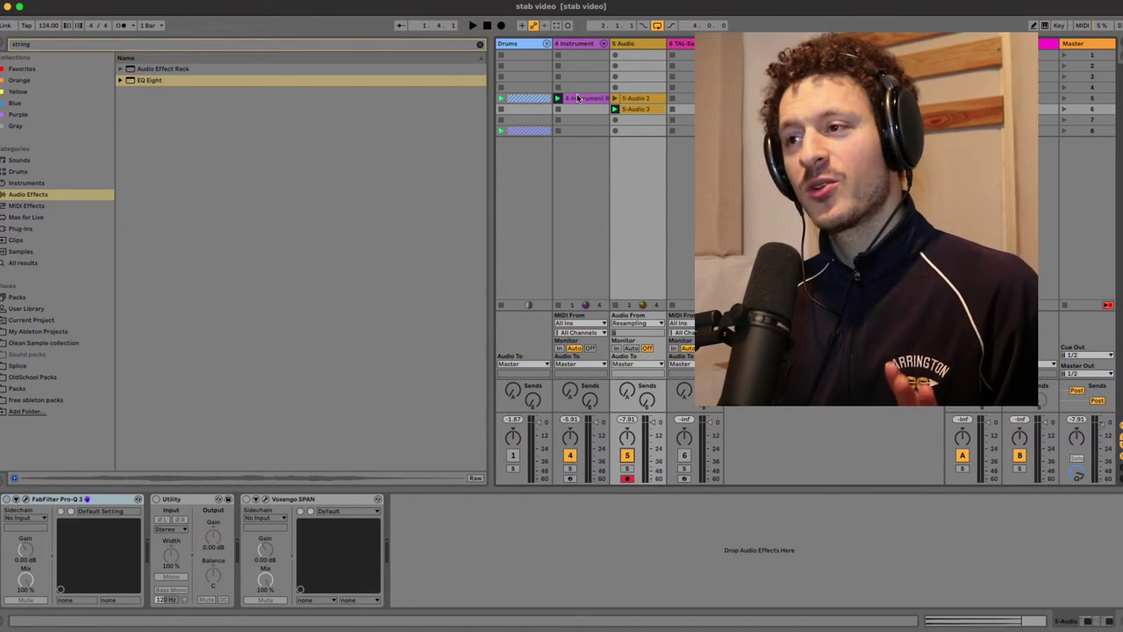
{"action": "double_click", "coordinate": [576, 98]}
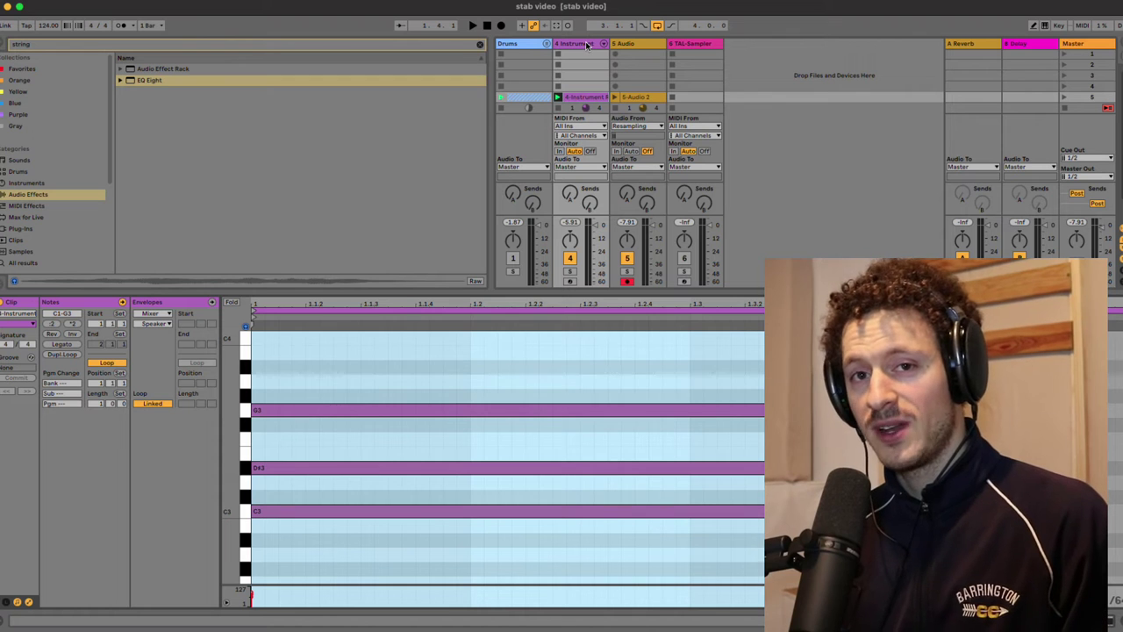
Delete the Analog, Organ and Strings chains, leaving Mister M Piano, and insert MIDI tracks 5–8.
{"action": "double_click", "coordinate": [587, 46]}
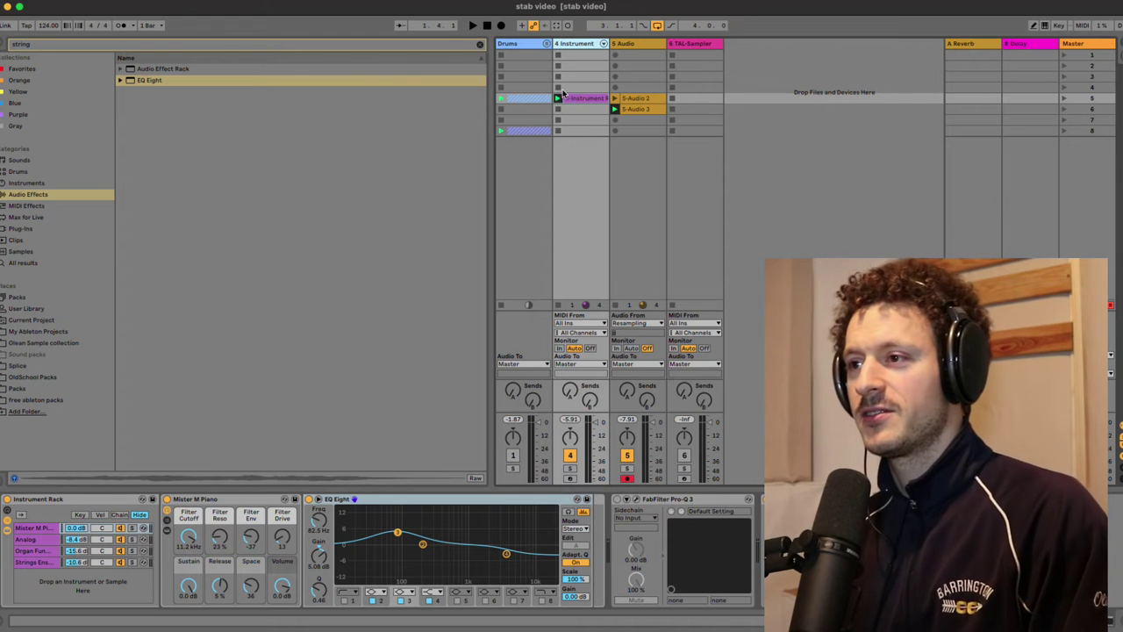
{"action": "left_click", "coordinate": [35, 549]}
{"action": "left_click", "coordinate": [33, 562], "text": "shift"}
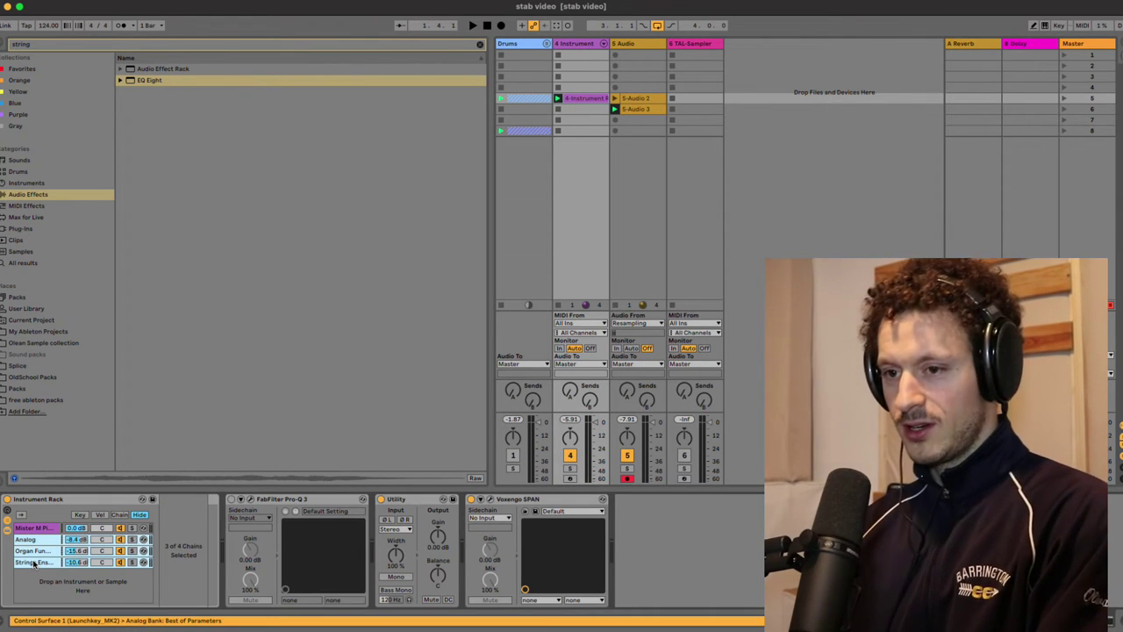
{"action": "key", "text": "Delete"}
{"action": "left_click", "coordinate": [574, 42]}
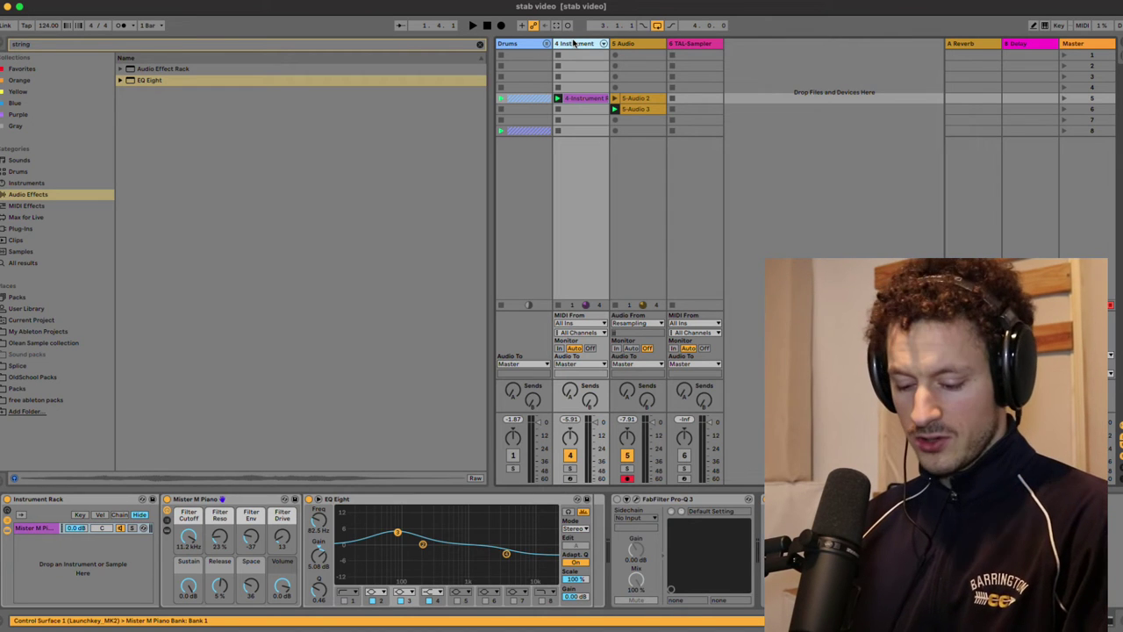
{"action": "key", "text": "super+shift+t"}
{"action": "key", "text": "super+shift+t"}
{"action": "key", "text": "super+shift+t"}
{"action": "key", "text": "super+shift+t"}
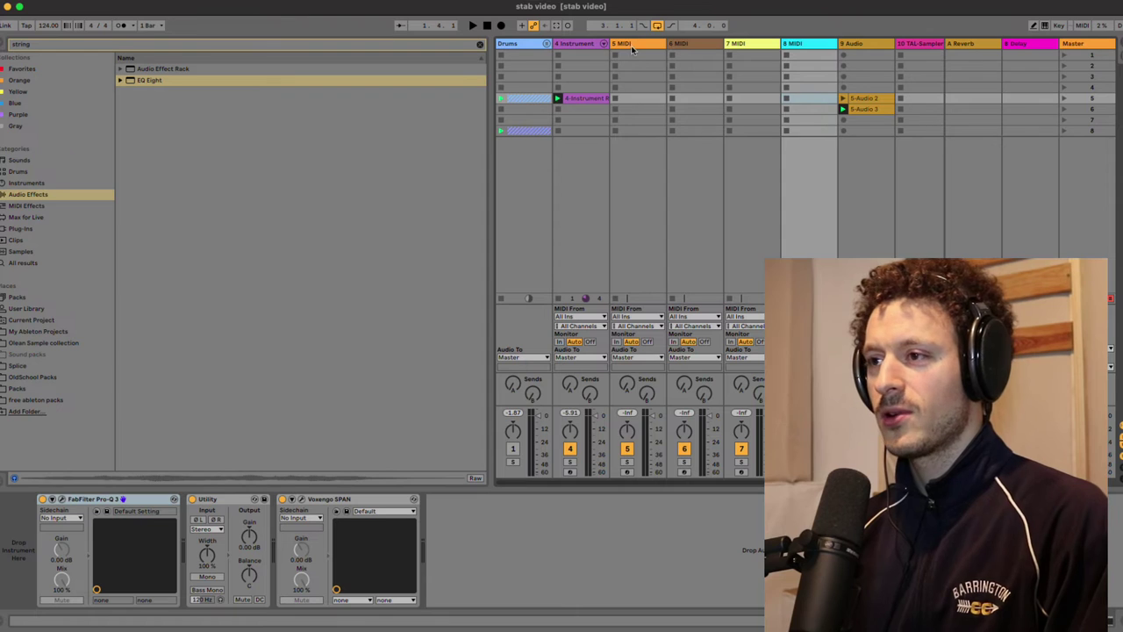
Load the Strings Ensemble Legato preset onto the empty MIDI track 5.
{"action": "left_click", "coordinate": [632, 45]}
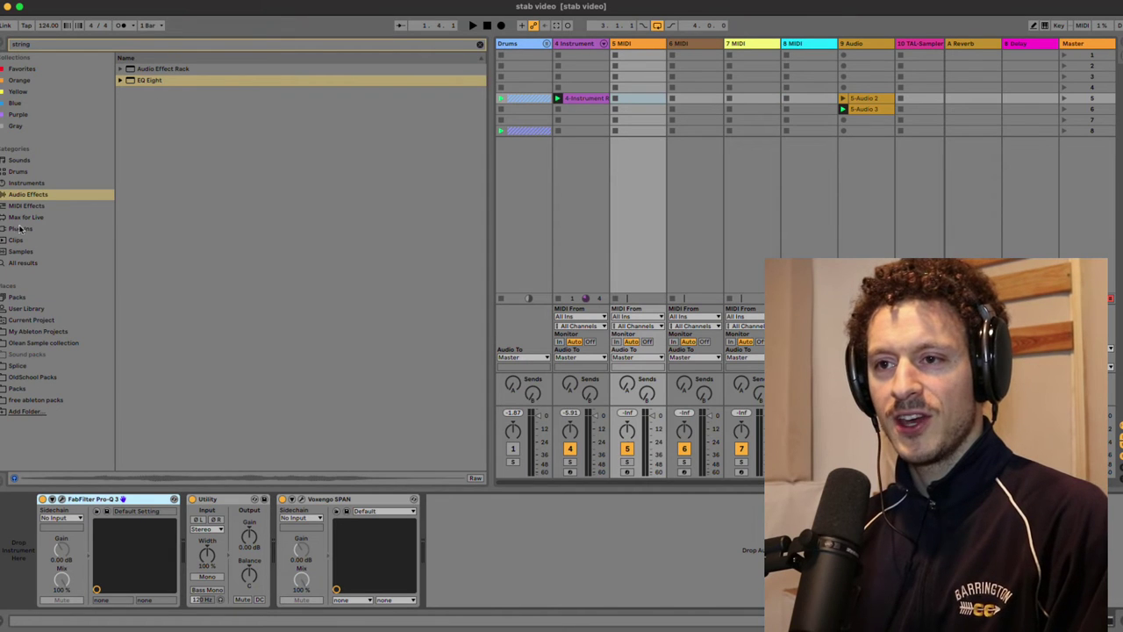
{"action": "left_click", "coordinate": [30, 184]}
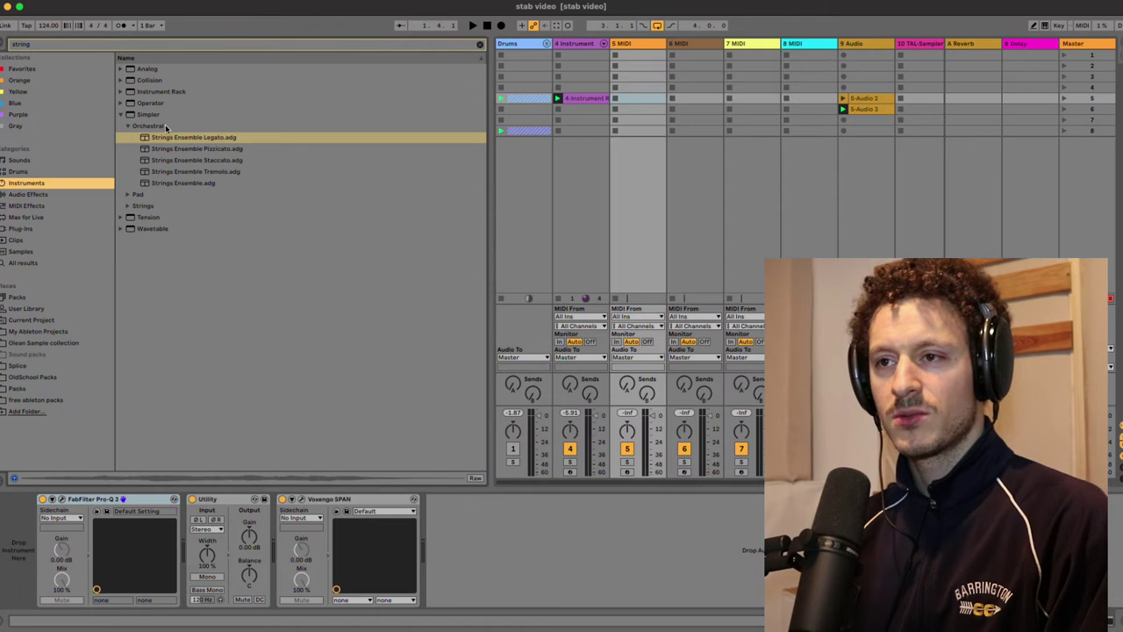
{"action": "left_click_drag", "start_coordinate": [176, 140], "coordinate": [36, 539]}
Copy track 4's chord clip to track 5, drop its G2 note an octave, and launch it.
{"action": "left_click", "coordinate": [569, 99]}
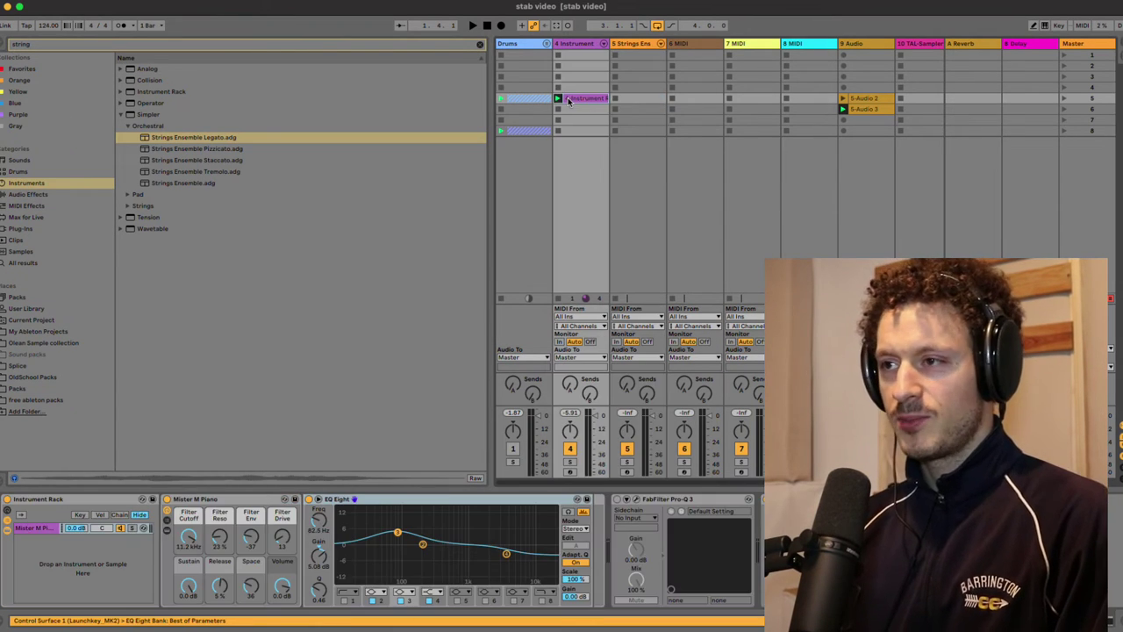
{"action": "left_click_drag", "start_coordinate": [628, 112], "coordinate": [634, 100]}
{"action": "double_click", "coordinate": [635, 99]}
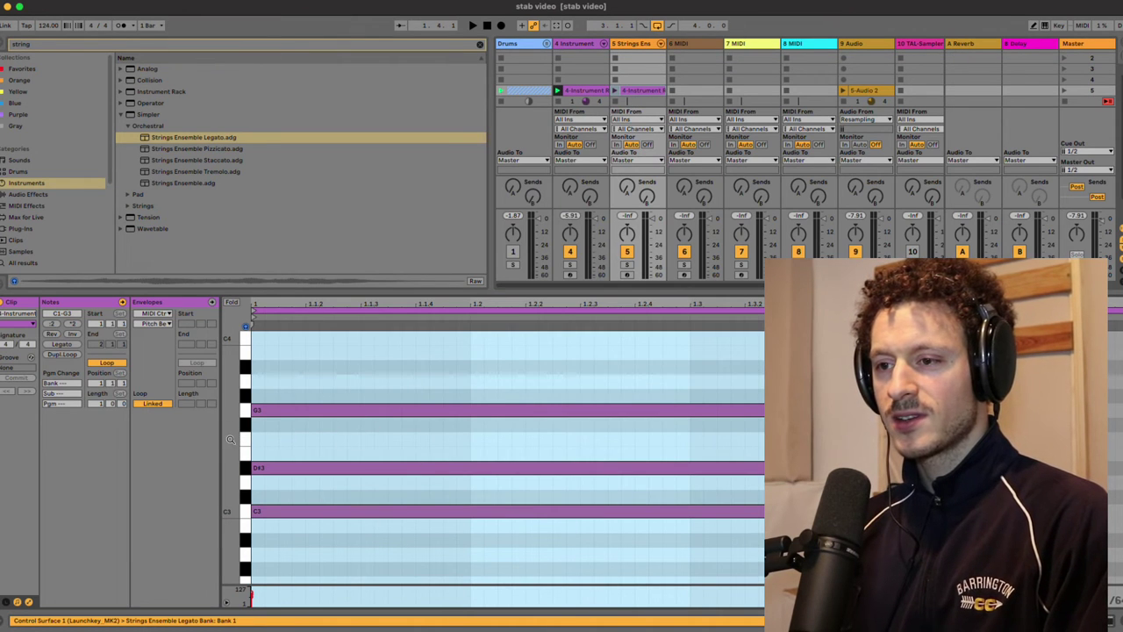
{"action": "left_click_drag", "start_coordinate": [247, 492], "coordinate": [255, 500]}
{"action": "left_click", "coordinate": [292, 528]}
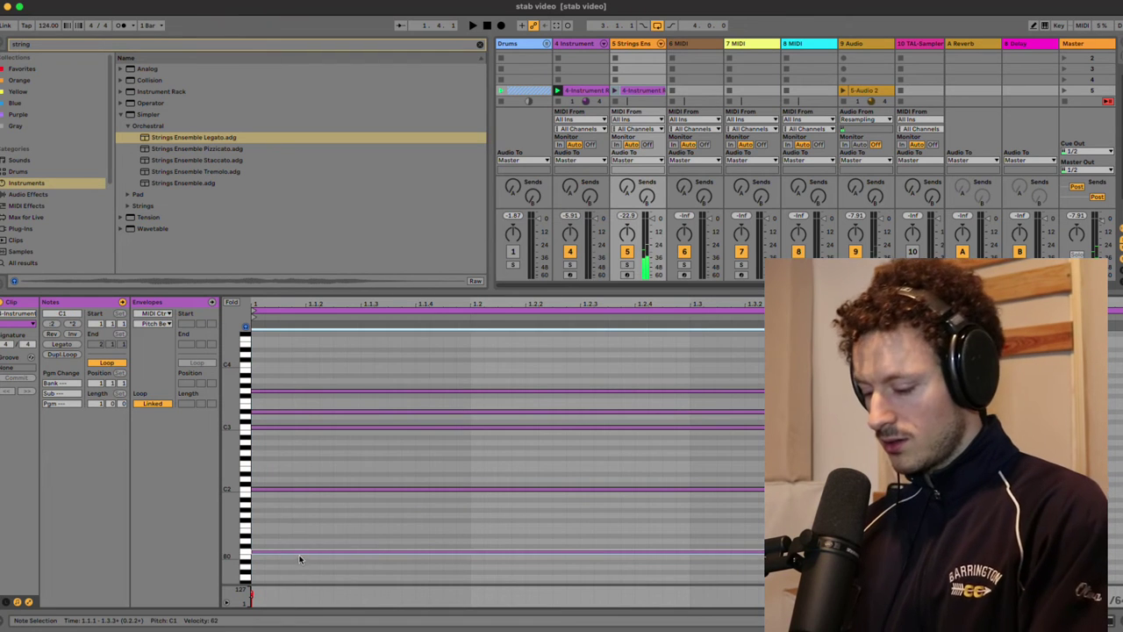
{"action": "left_click", "coordinate": [301, 379]}
{"action": "left_click", "coordinate": [300, 392]}
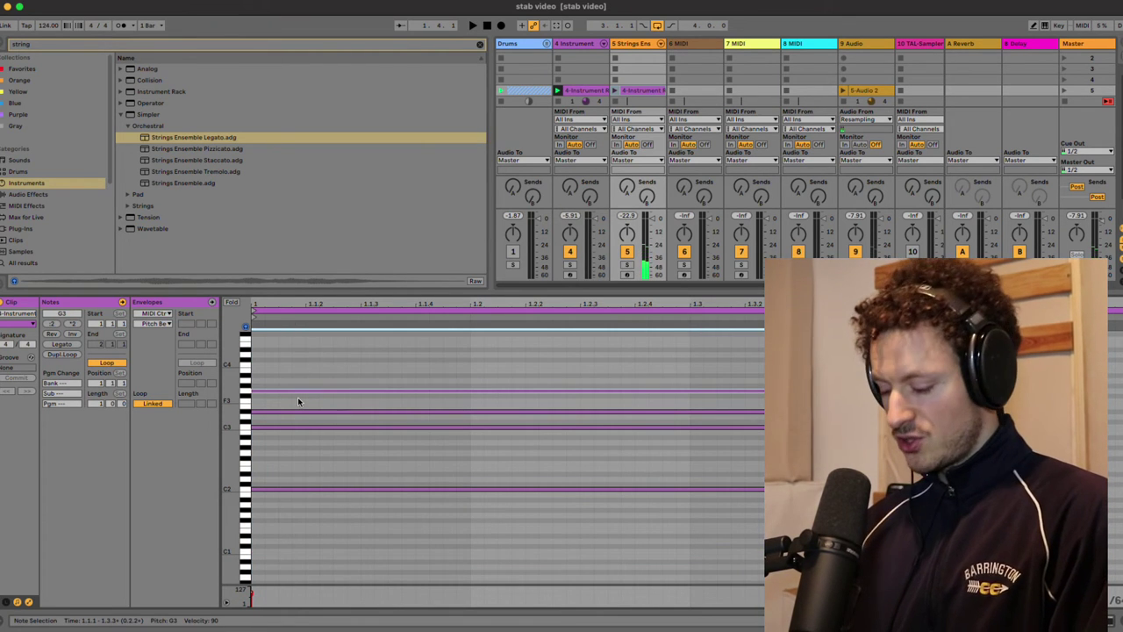
{"action": "key", "text": "shift+Down"}
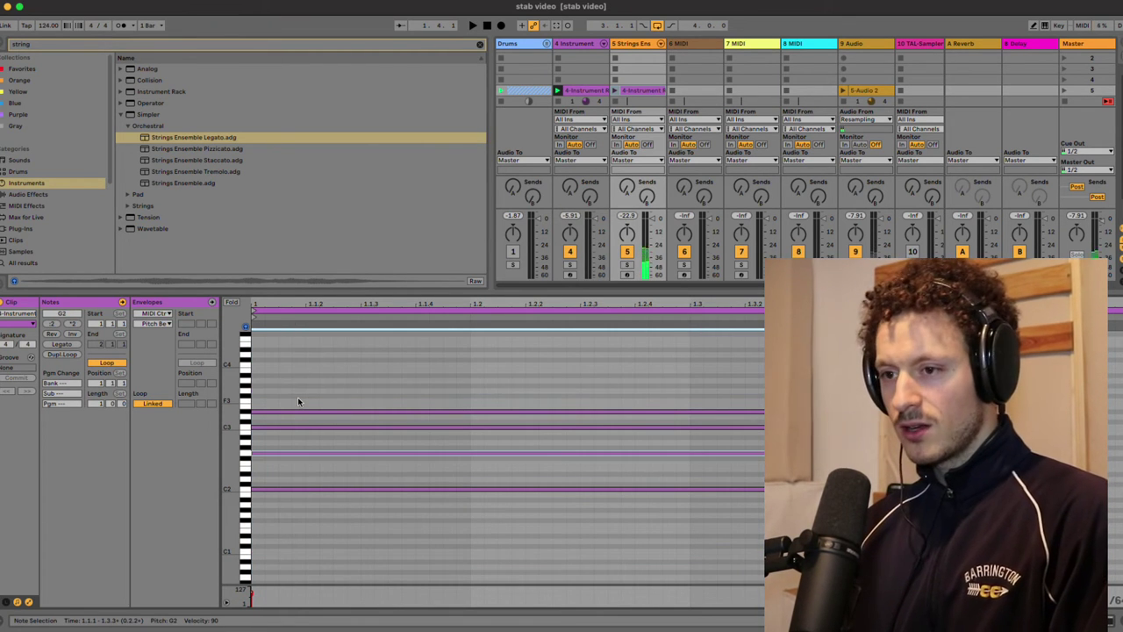
{"action": "left_click", "coordinate": [616, 91]}
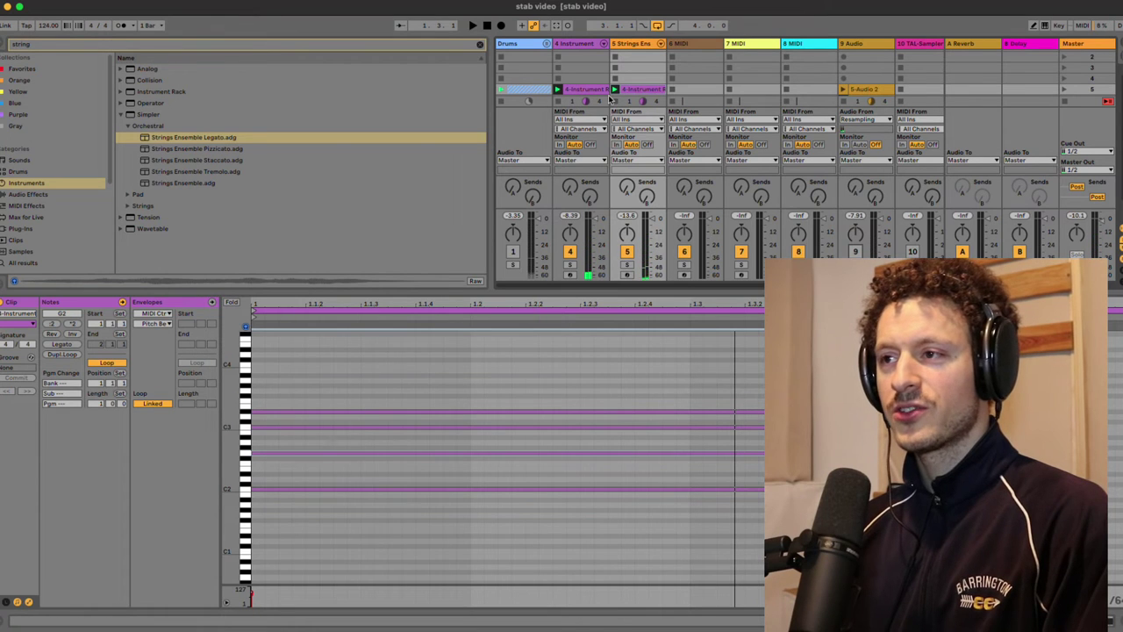
Raise the strings' Attack macro to 141 ms and play to audition.
{"action": "left_click", "coordinate": [628, 44]}
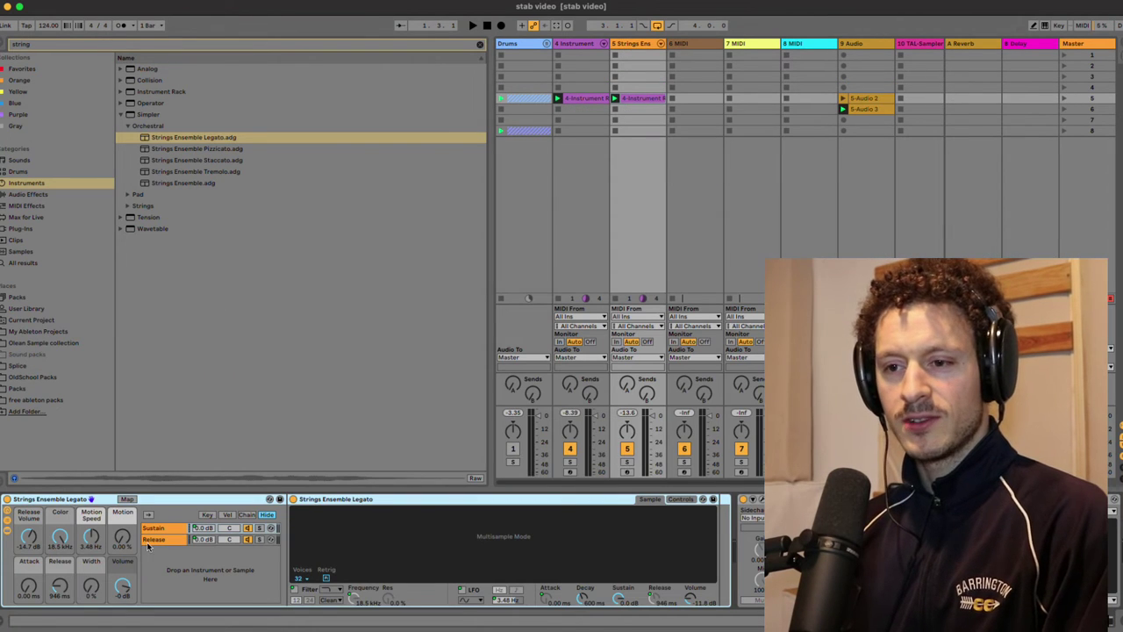
{"action": "left_click_drag", "start_coordinate": [37, 590], "coordinate": [38, 575]}
{"action": "key", "text": "space"}
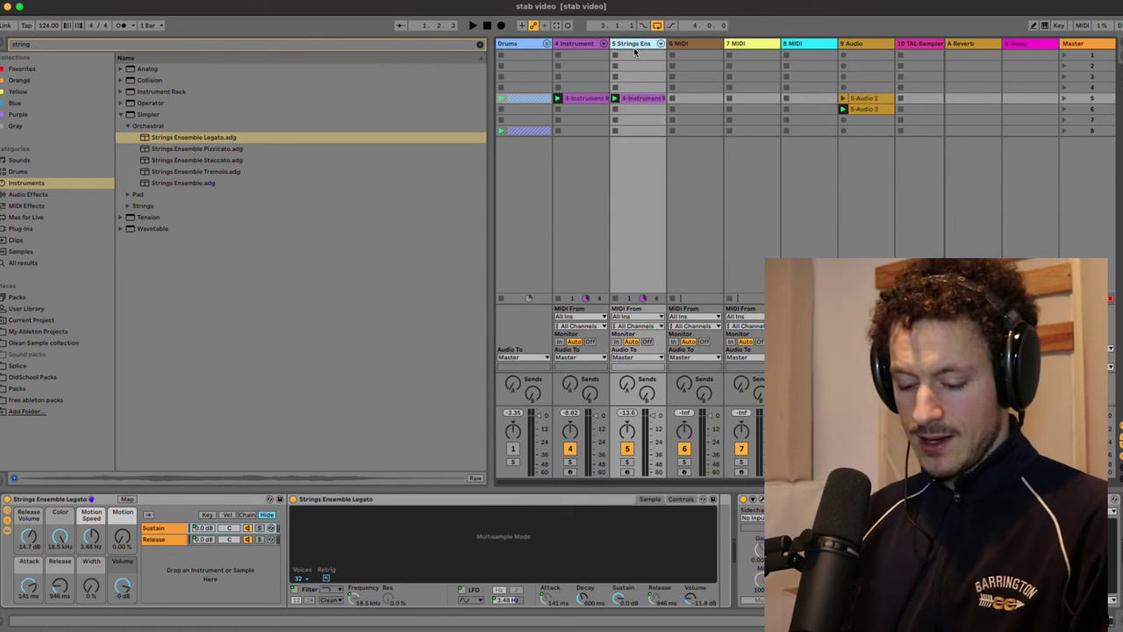
Load the Organ Italian Highways preset onto the empty 6 MIDI track.
{"action": "left_click", "coordinate": [684, 43]}
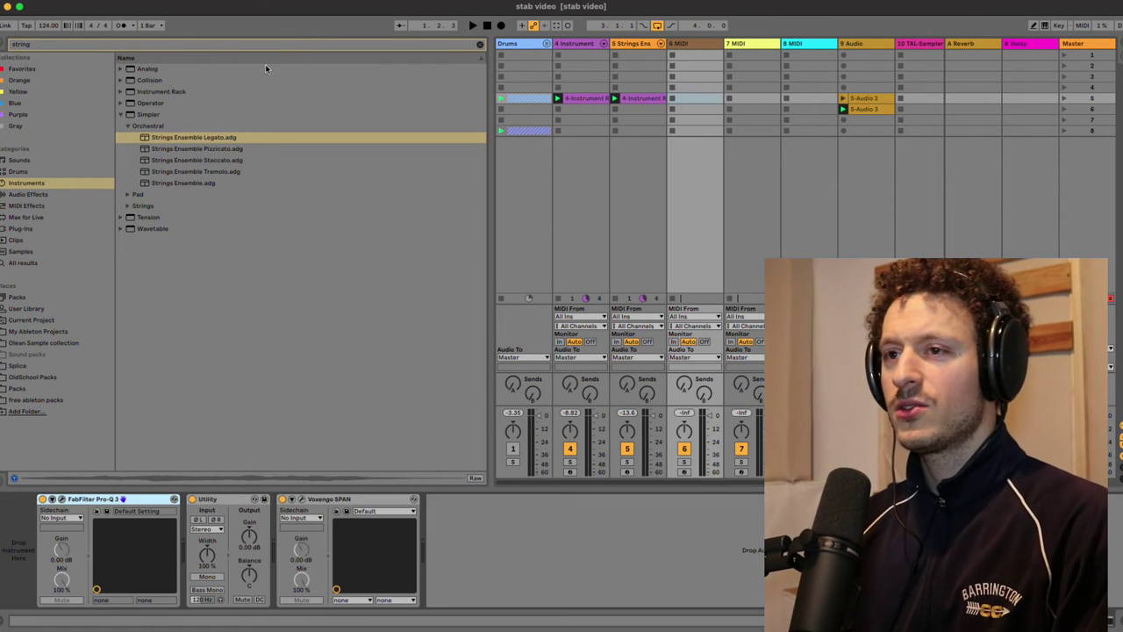
{"action": "left_click", "coordinate": [32, 44]}
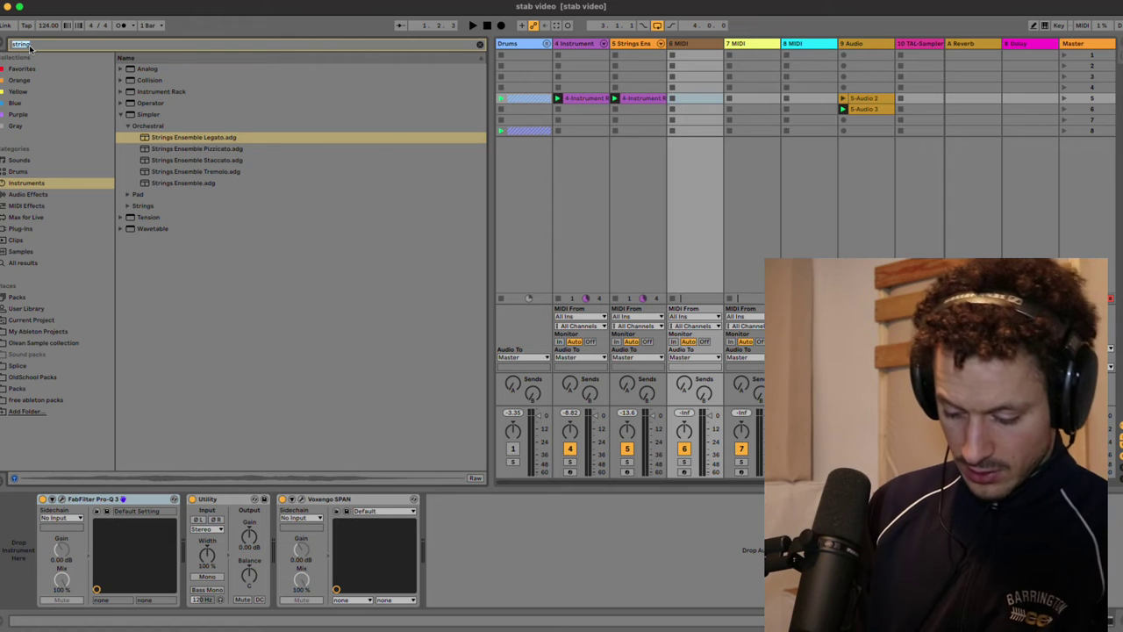
{"action": "type", "text": "orga"}
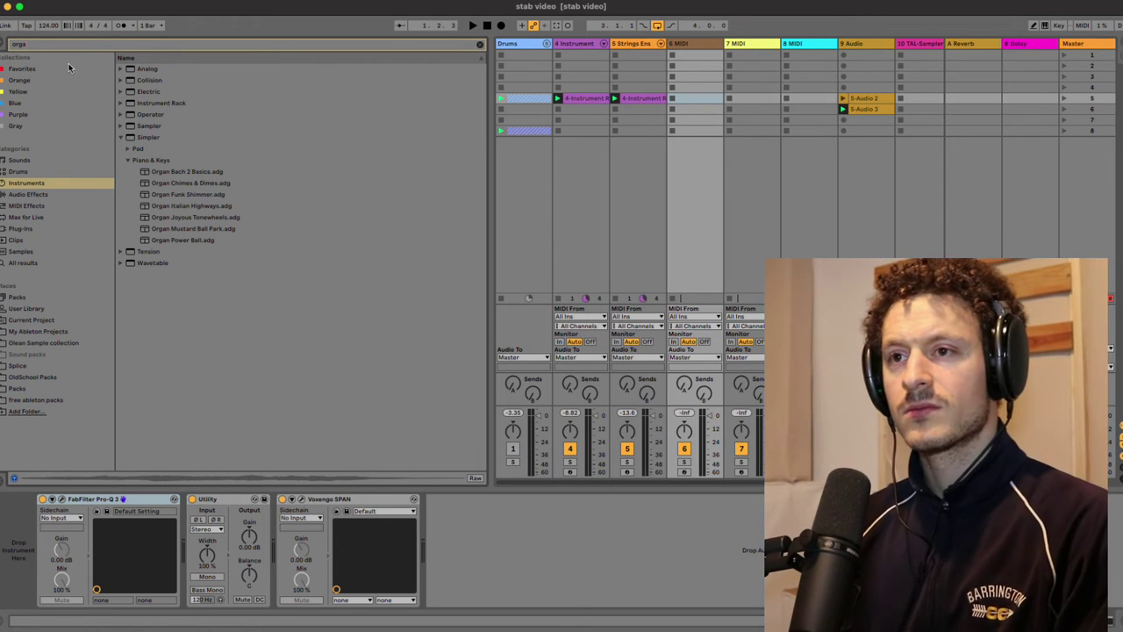
{"action": "left_click", "coordinate": [153, 206]}
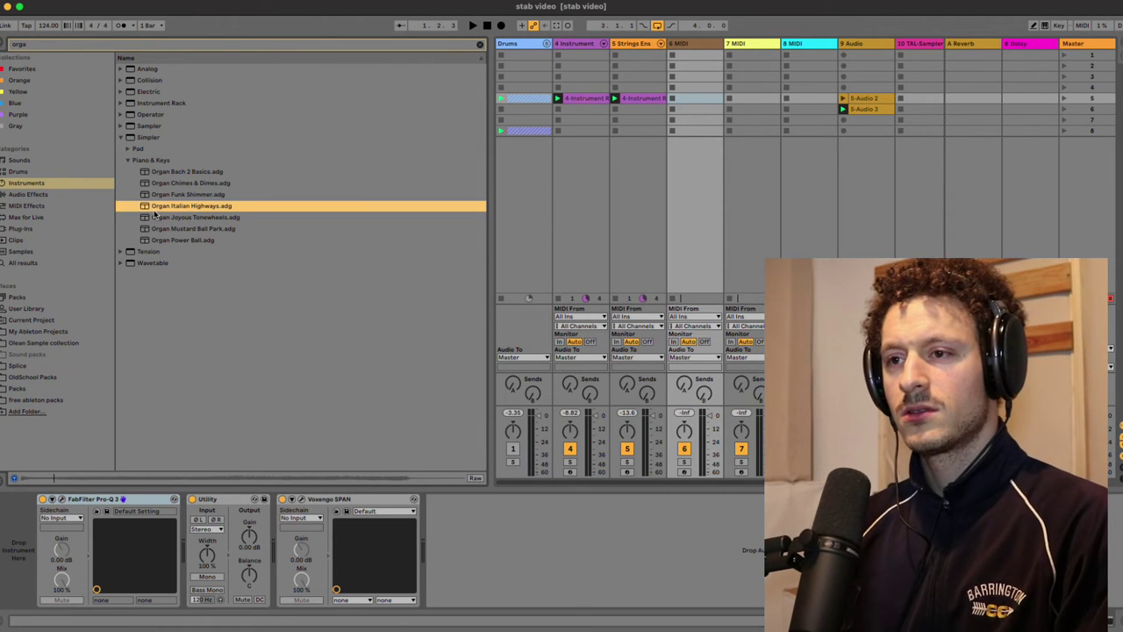
{"action": "left_click_drag", "start_coordinate": [161, 205], "coordinate": [682, 47]}
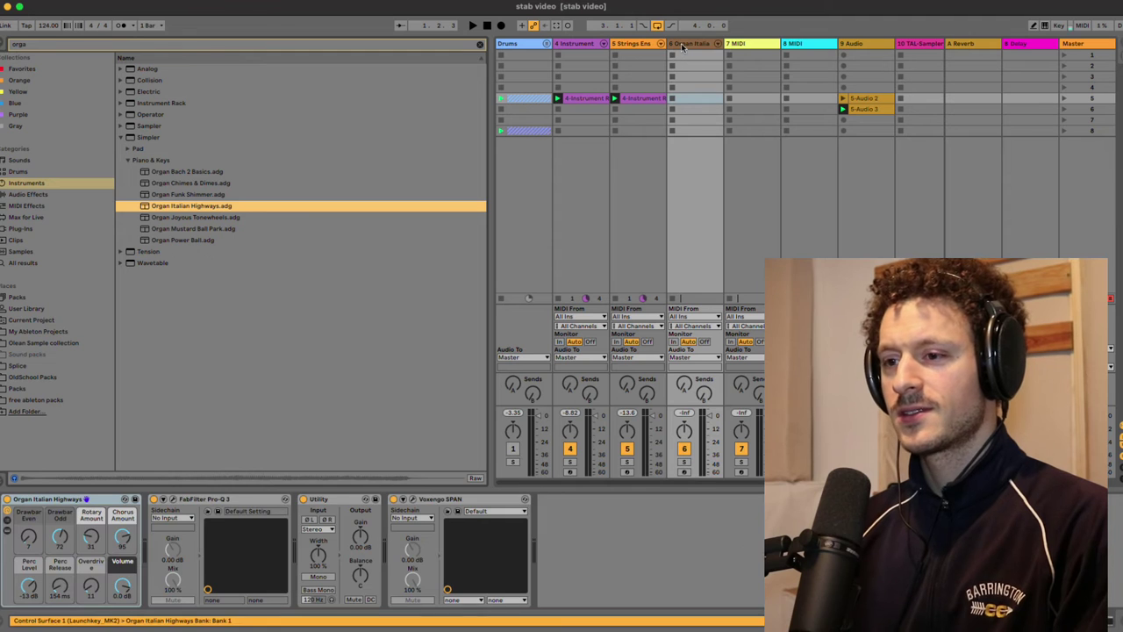
Paste the strings track's chord clip into track 6 and open its notes.
{"action": "left_click", "coordinate": [643, 98]}
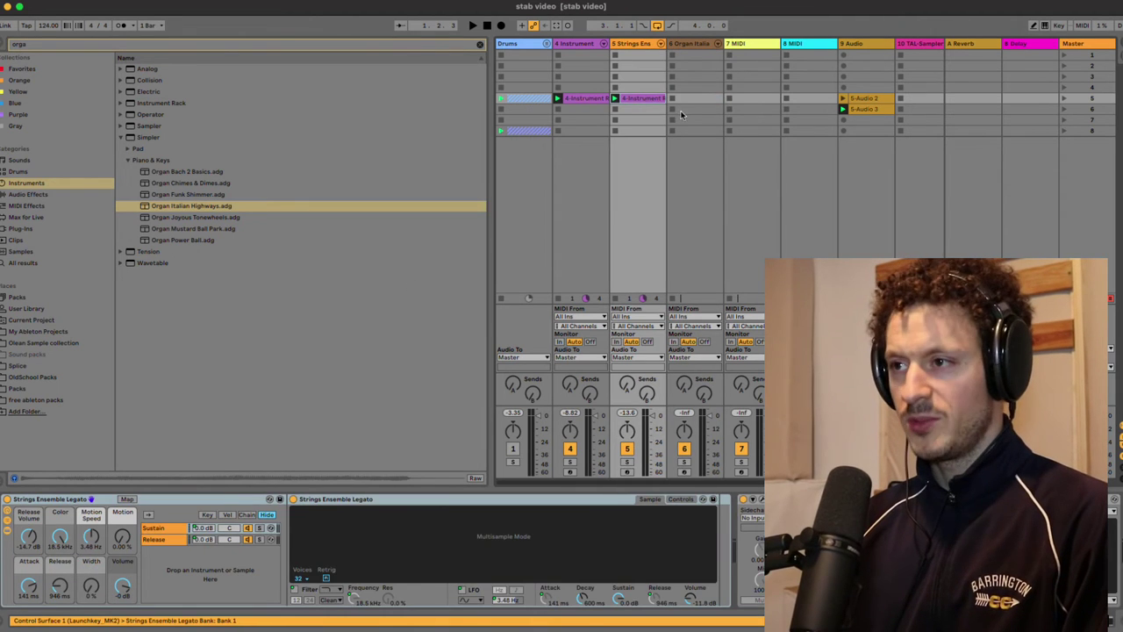
{"action": "left_click", "coordinate": [691, 100]}
{"action": "key", "text": "ctrl+v"}
{"action": "double_click", "coordinate": [690, 99]}
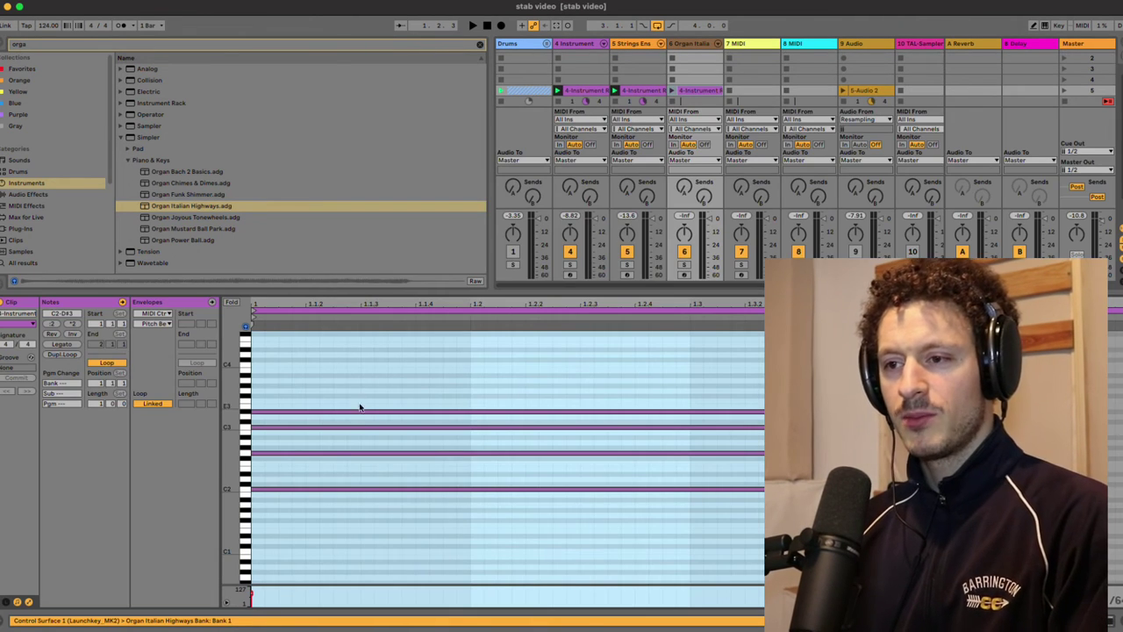
Raise the G2–D#3 notes two octaves, then lower the D#5 note to C3.
{"action": "left_click_drag", "start_coordinate": [333, 353], "coordinate": [343, 469]}
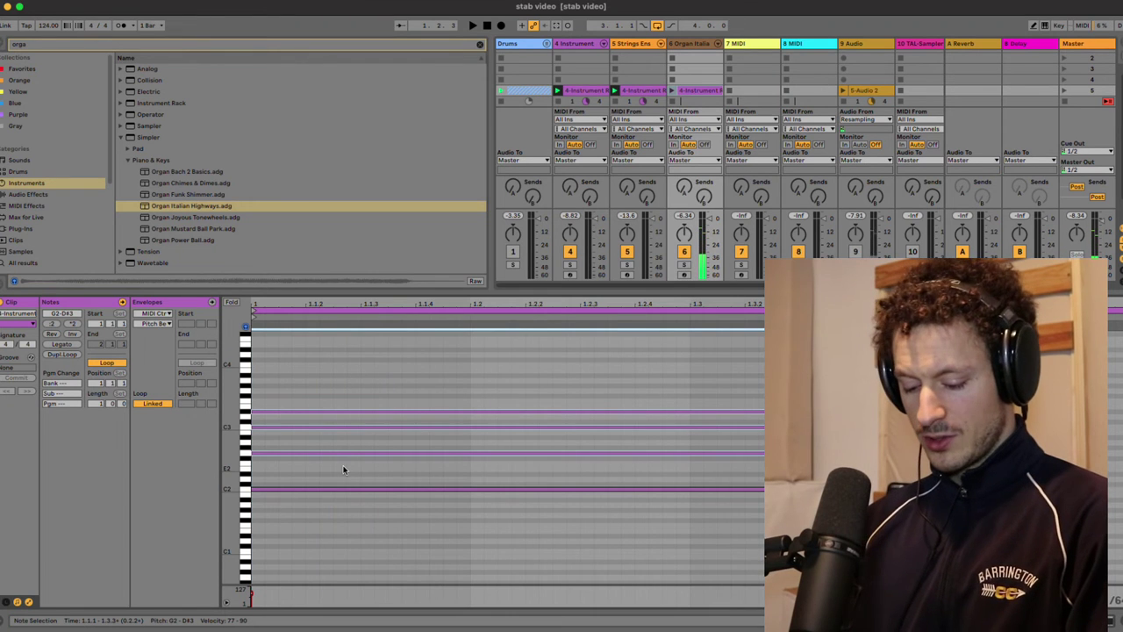
{"action": "key", "text": "shift+Up"}
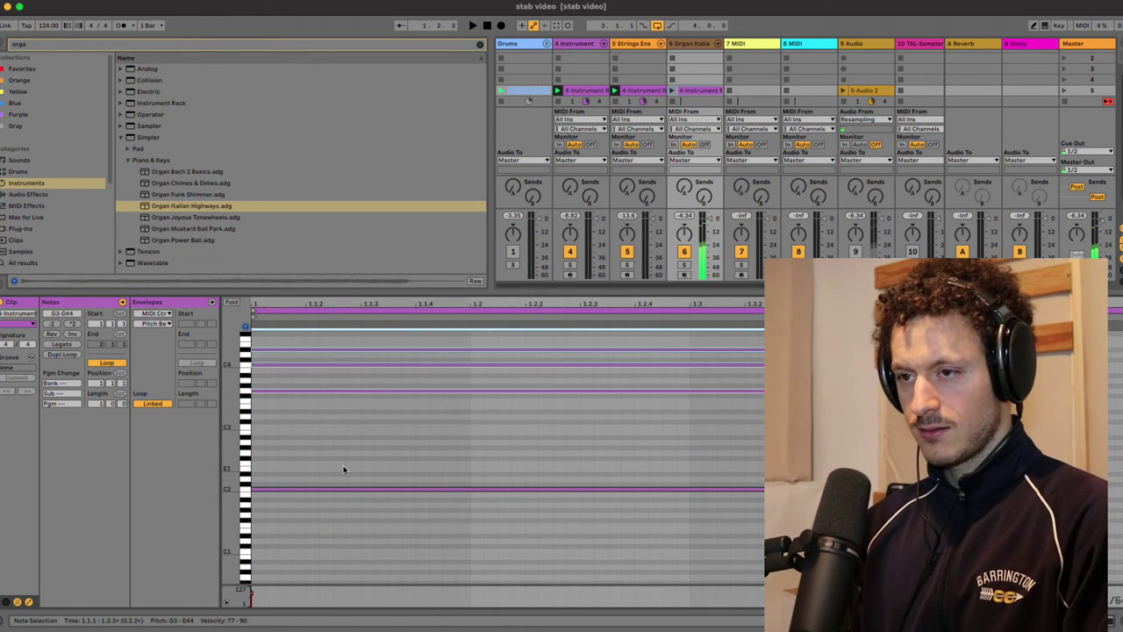
{"action": "key", "text": "shift+Up"}
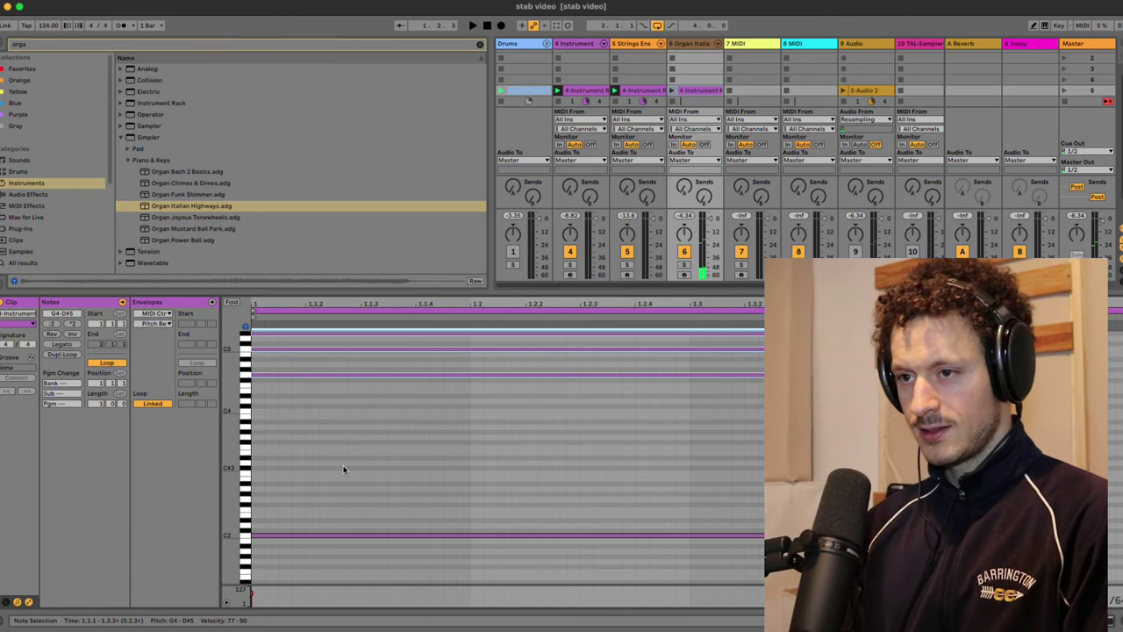
{"action": "scroll", "coordinate": [351, 421], "scroll_direction": "up", "scroll_amount": 2}
{"action": "left_click", "coordinate": [333, 349]}
{"action": "left_click_drag", "start_coordinate": [333, 349], "coordinate": [316, 386]}
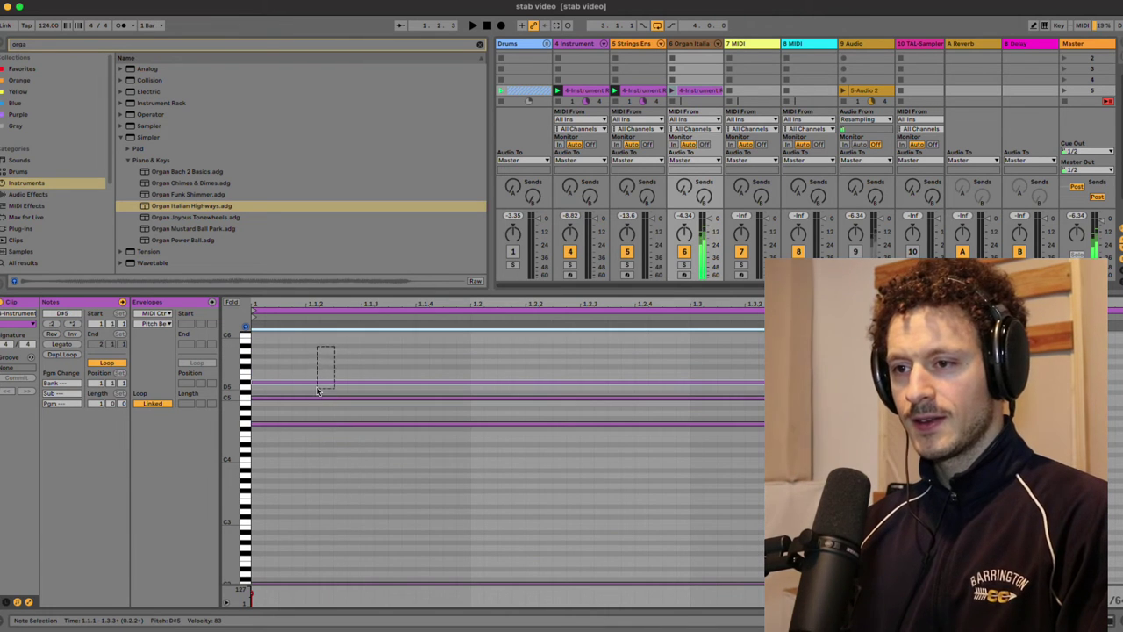
{"action": "key", "text": "shift+Down"}
{"action": "key", "text": "shift+Down"}
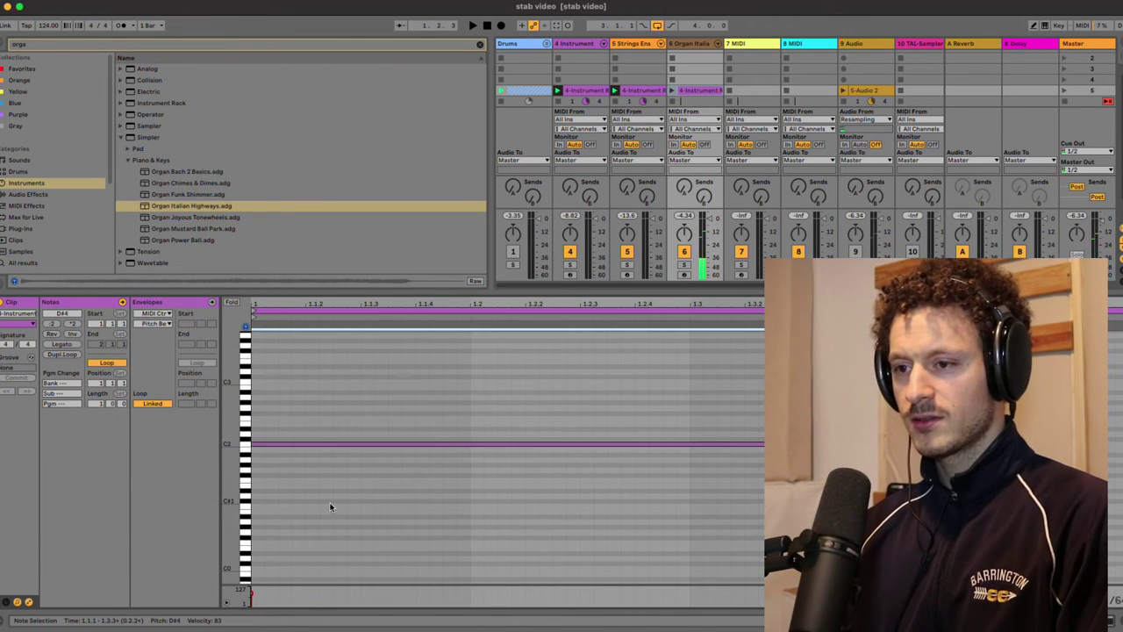
{"action": "key", "text": "Down"}
{"action": "key", "text": "Down"}
{"action": "key", "text": "Down"}
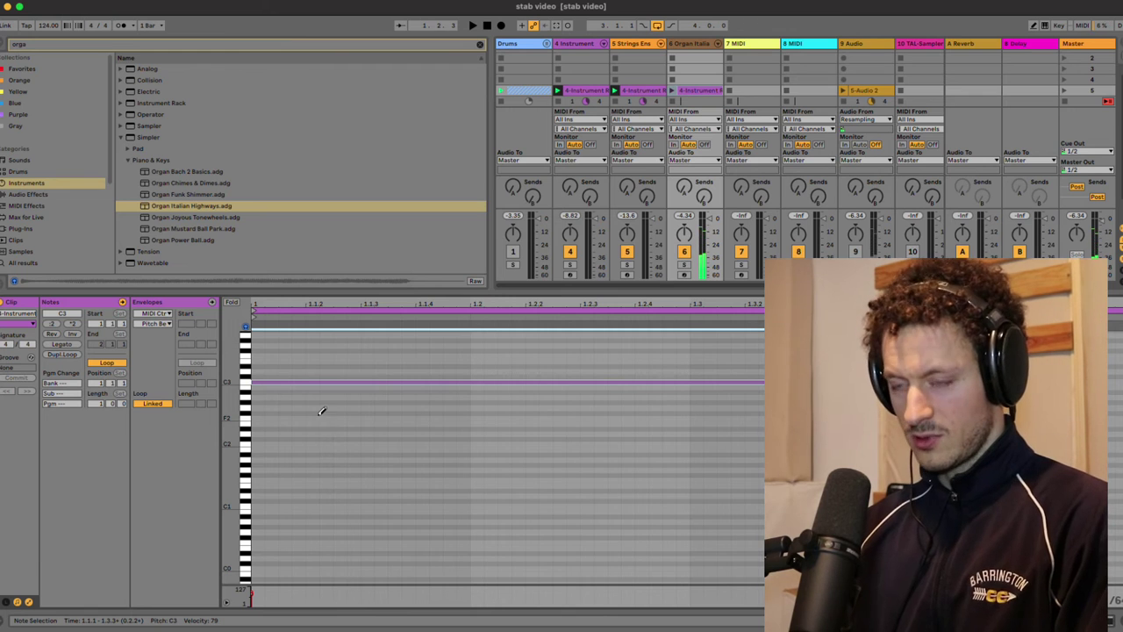
Draw a long C2 note to about 1.3.3 and audition the organ at lower volume.
{"action": "key", "text": "b"}
{"action": "left_click", "coordinate": [257, 442]}
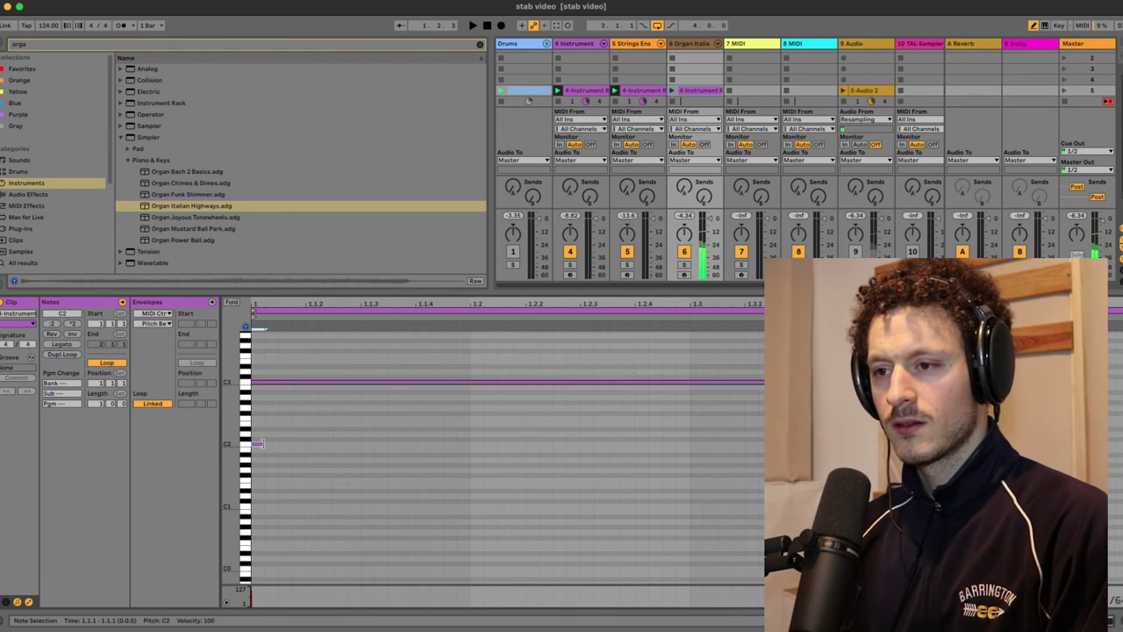
{"action": "left_click_drag", "start_coordinate": [262, 441], "coordinate": [808, 443]}
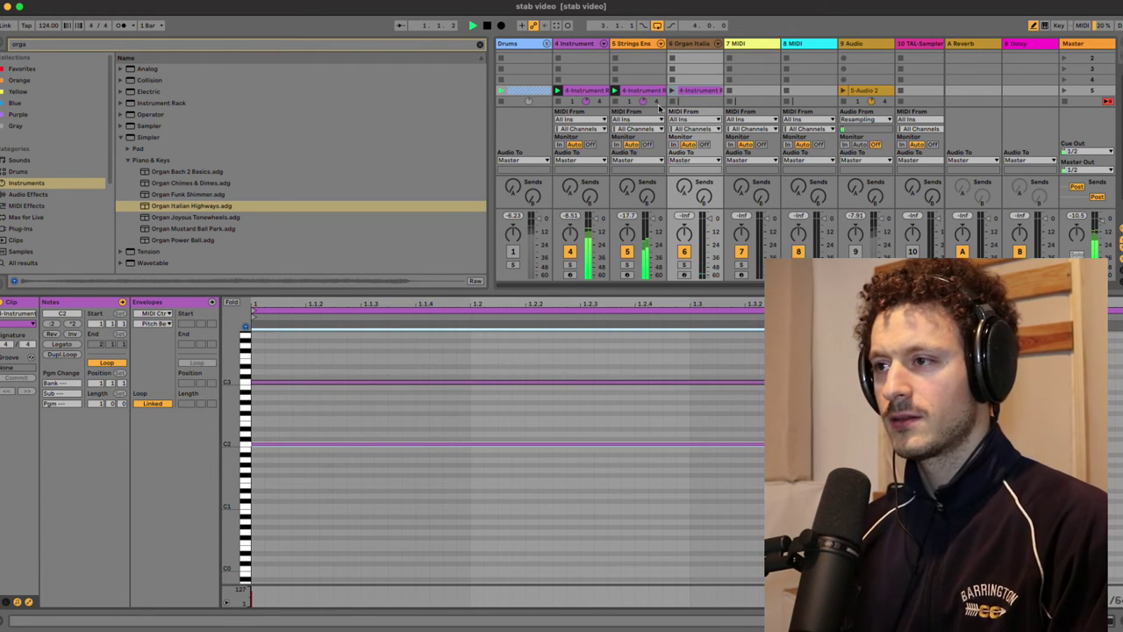
{"action": "key", "text": "space"}
{"action": "left_click", "coordinate": [710, 228]}
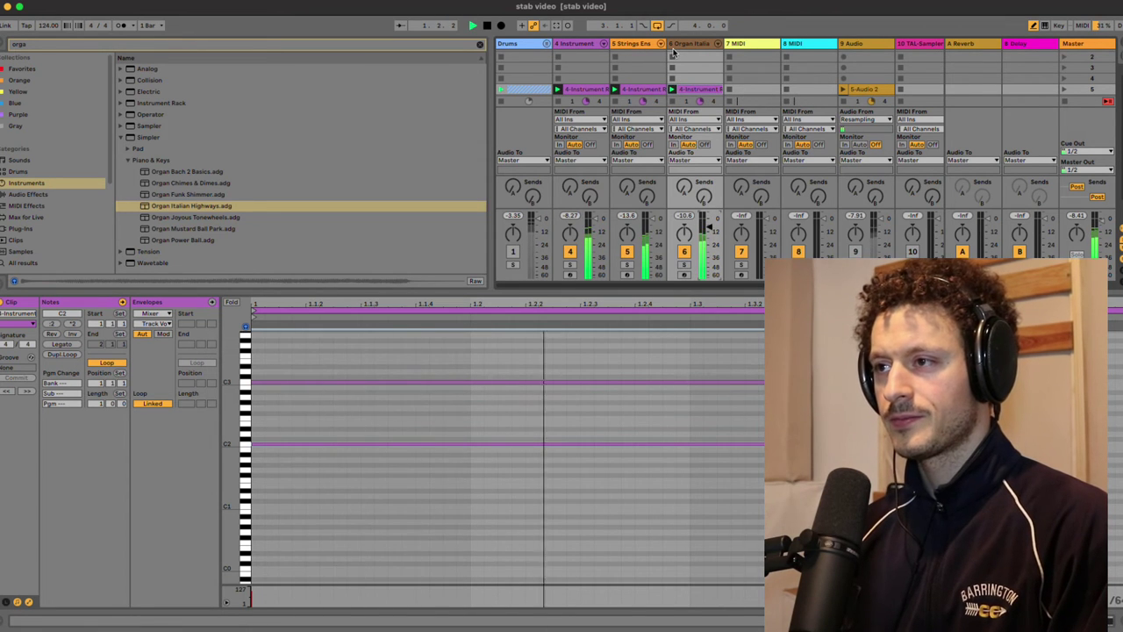
{"action": "key", "text": "space"}
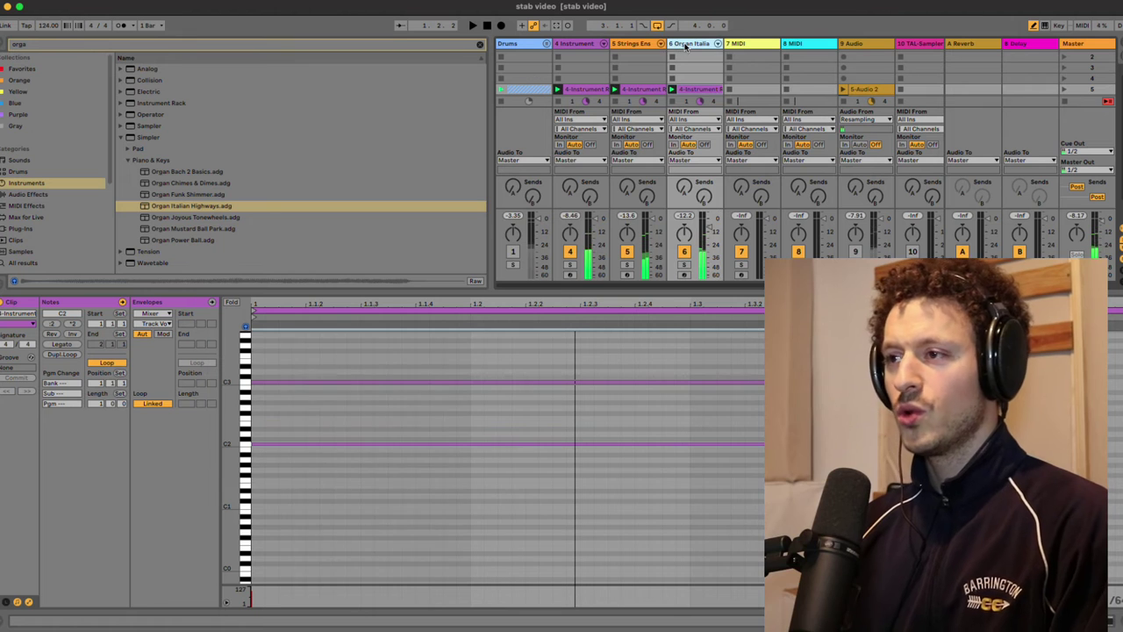
Delete the unused 8 MIDI track and load Analog onto the 7 MIDI track.
{"action": "left_click", "coordinate": [796, 44]}
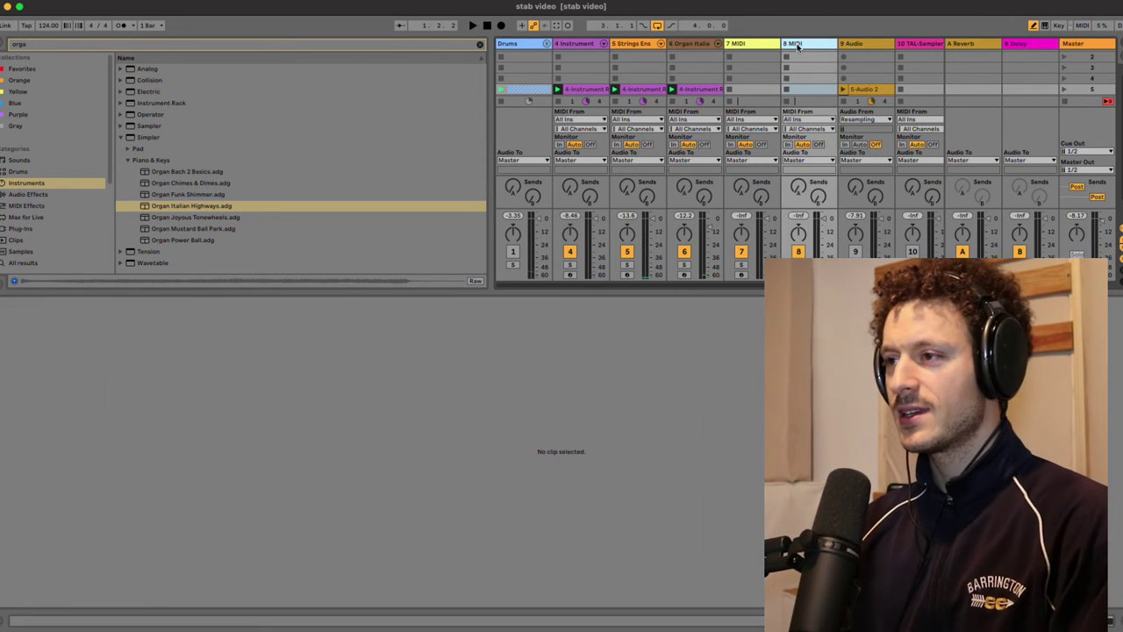
{"action": "key", "text": "BackSpace"}
{"action": "left_click", "coordinate": [758, 46]}
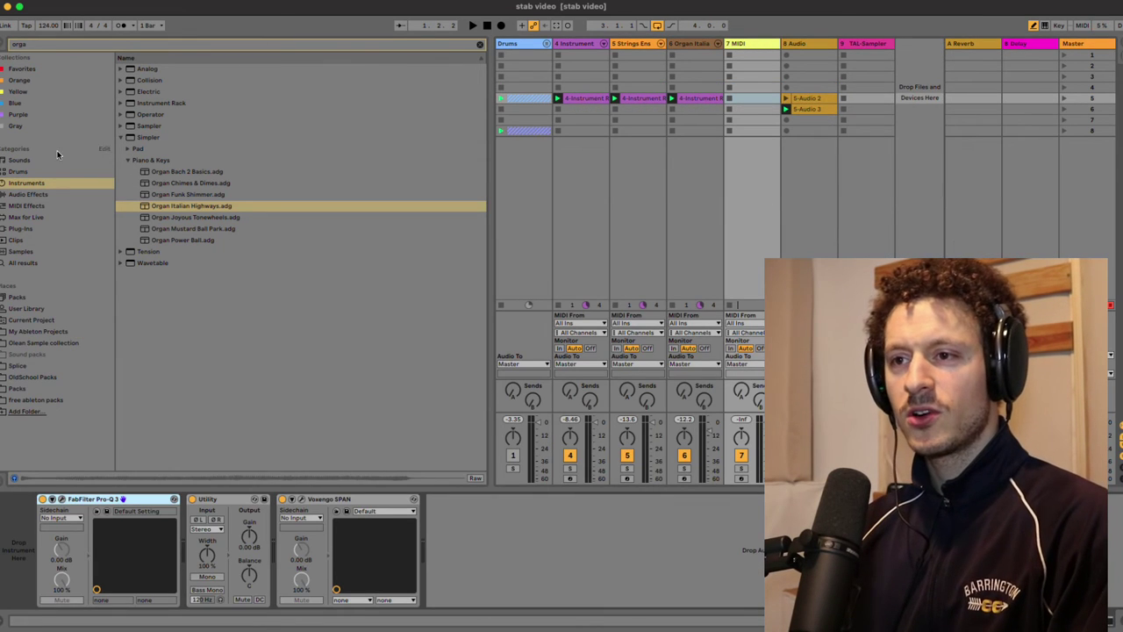
{"action": "left_click_drag", "start_coordinate": [161, 70], "coordinate": [78, 518]}
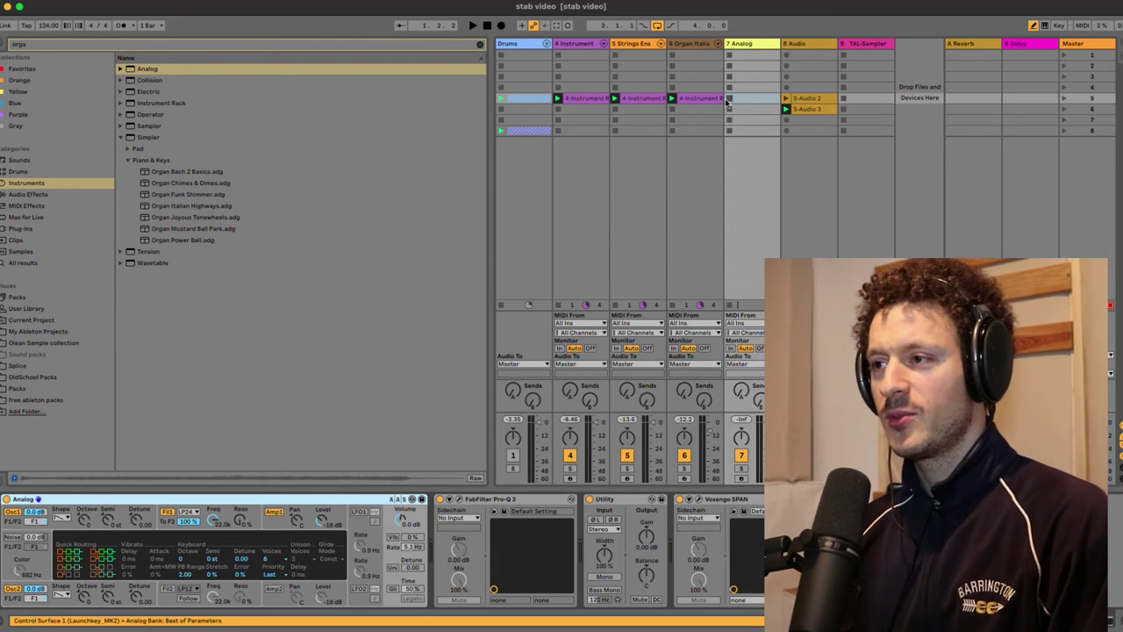
Open the Analog track's chord clip and enlarge the note editor.
{"action": "left_click", "coordinate": [703, 102]}
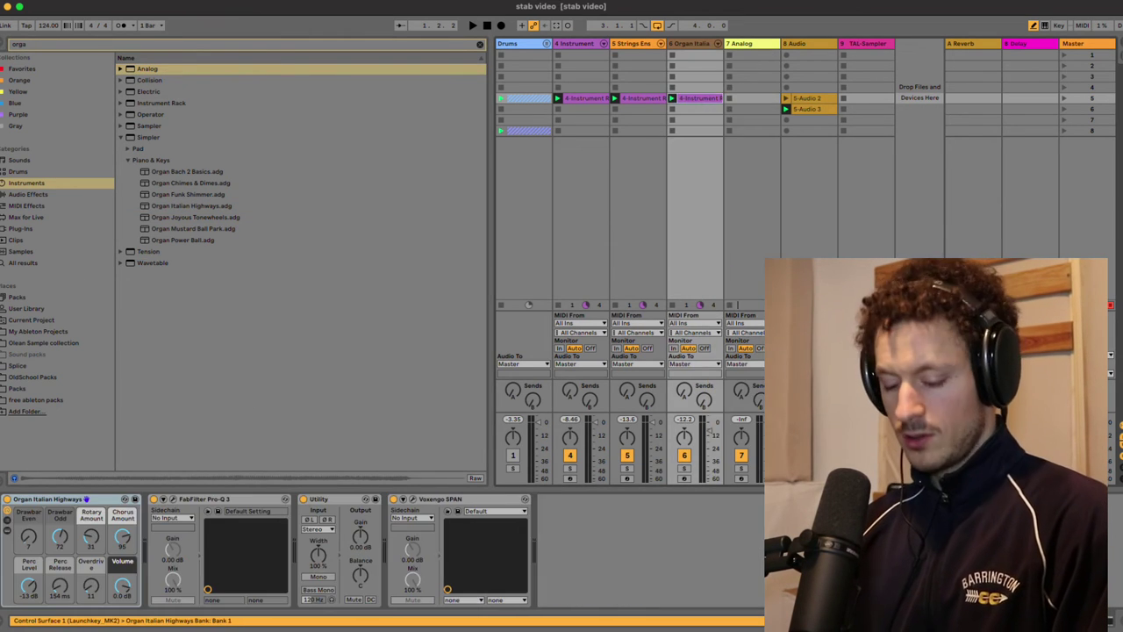
{"action": "left_click", "coordinate": [754, 103]}
{"action": "left_click", "coordinate": [755, 98]}
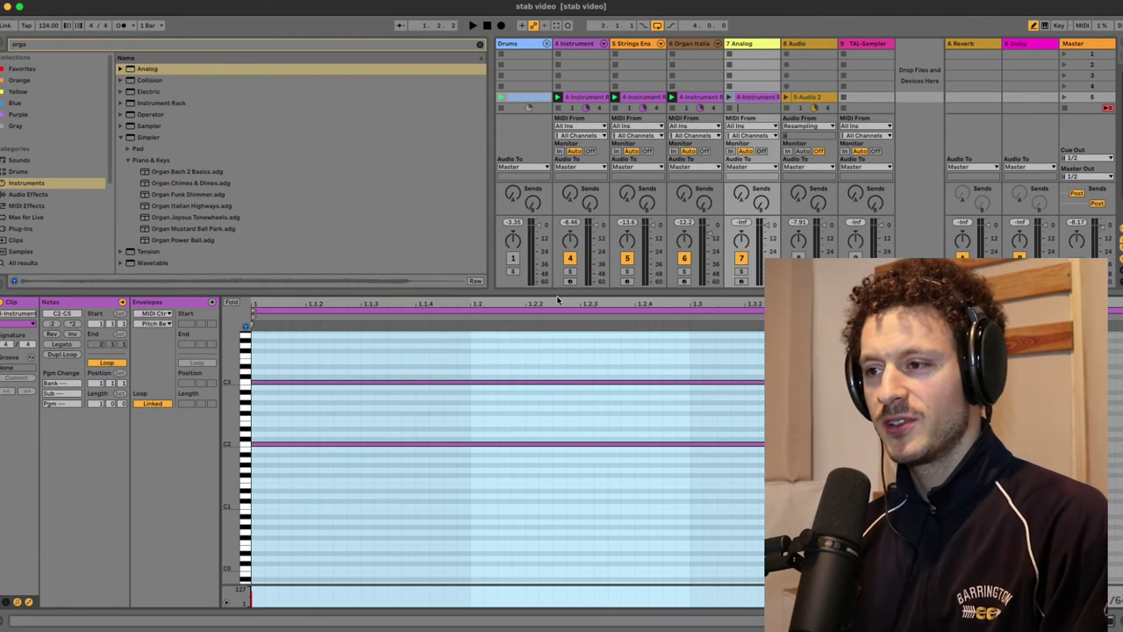
{"action": "left_click_drag", "start_coordinate": [551, 282], "coordinate": [549, 204]}
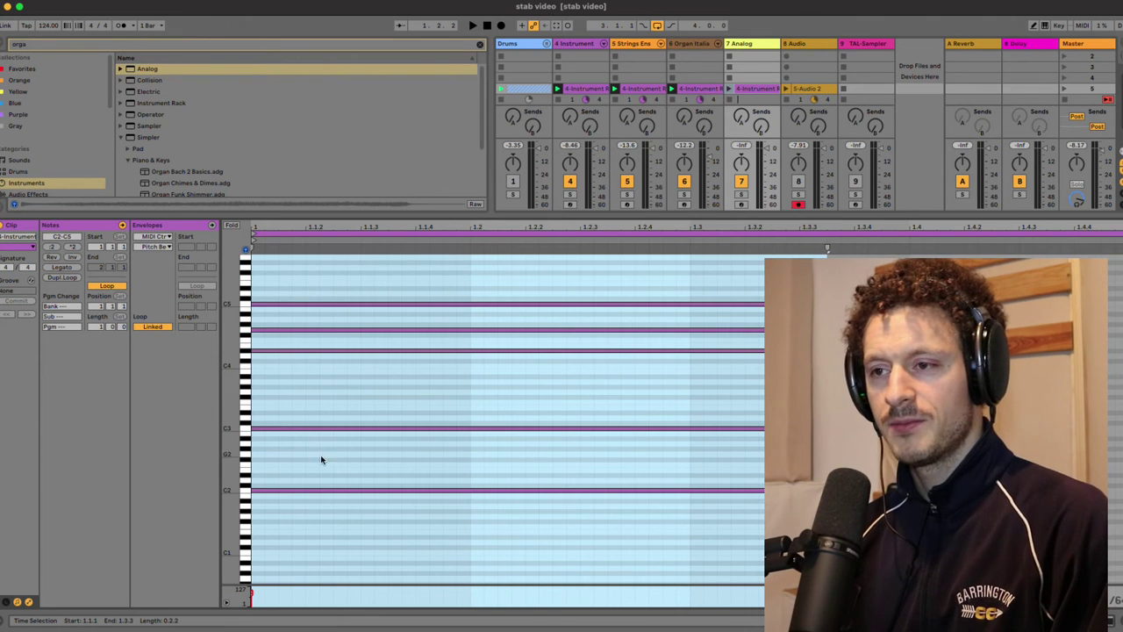
Drop the chord's top note three octaves to C2 and audition the Analog clip.
{"action": "left_click_drag", "start_coordinate": [278, 377], "coordinate": [297, 288]}
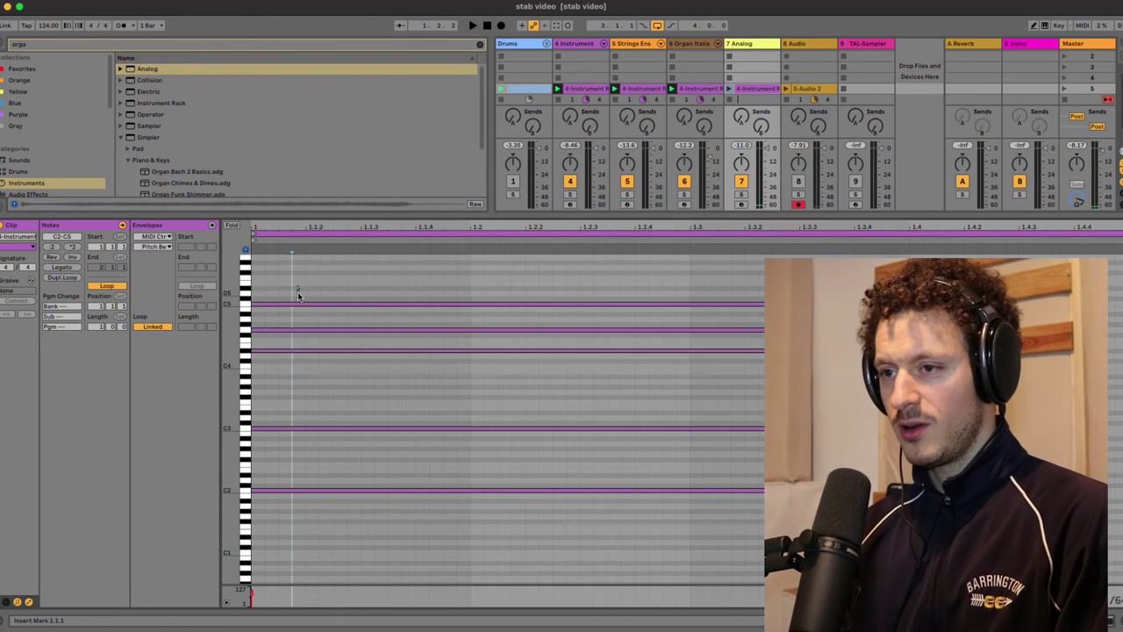
{"action": "left_click", "coordinate": [296, 305]}
{"action": "key", "text": "shift+Down"}
{"action": "key", "text": "shift+Down"}
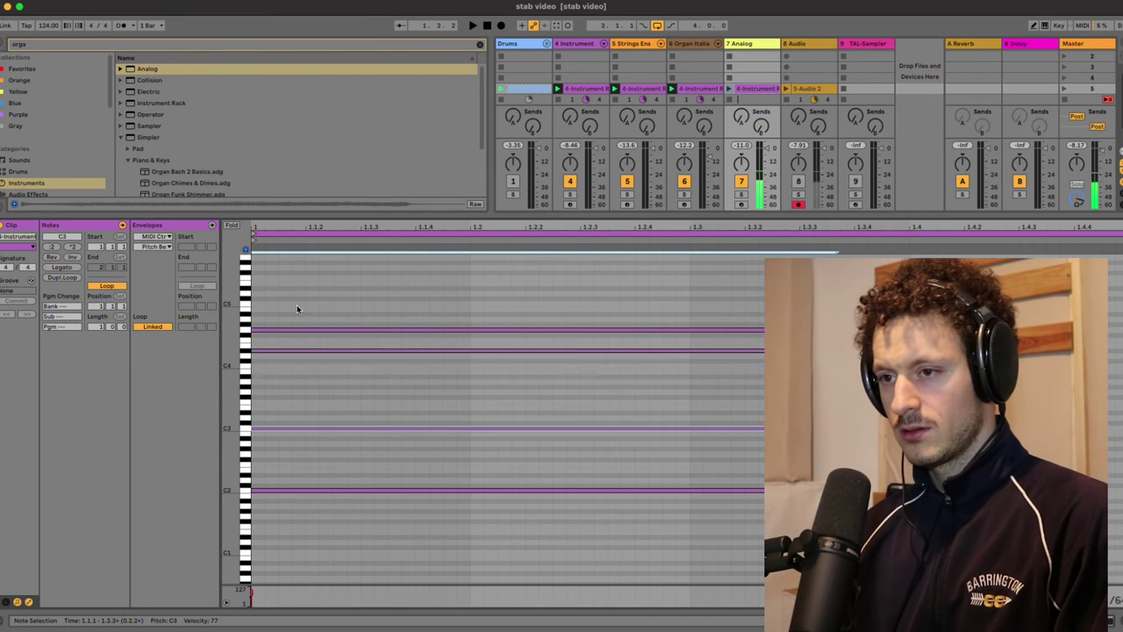
{"action": "key", "text": "shift+Down"}
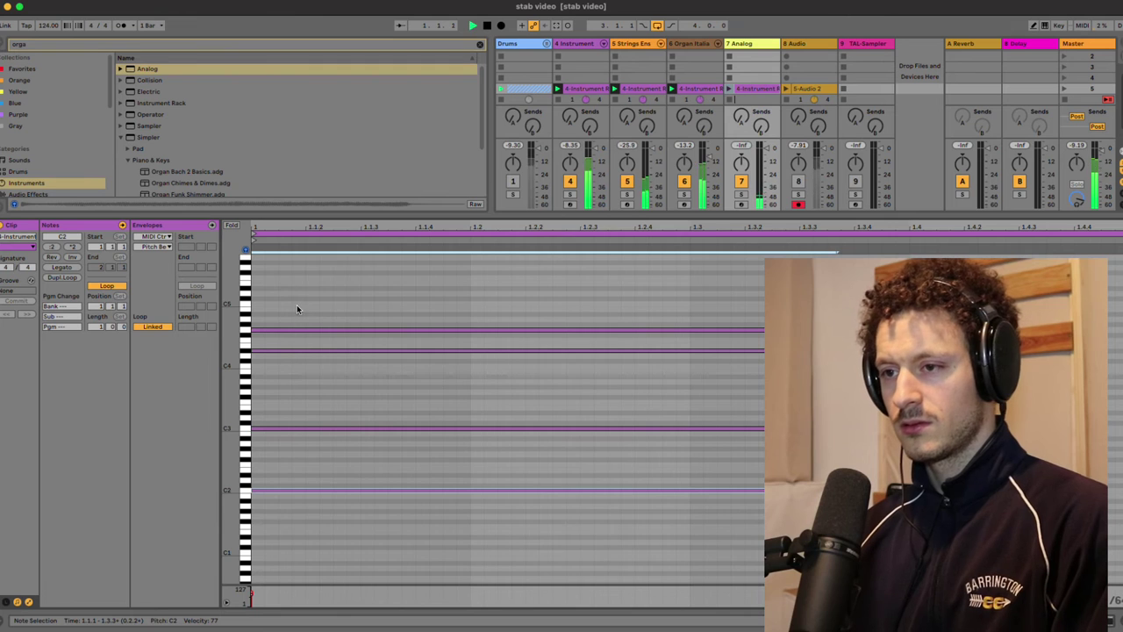
{"action": "left_click_drag", "start_coordinate": [307, 306], "coordinate": [307, 339]}
{"action": "key", "text": "space"}
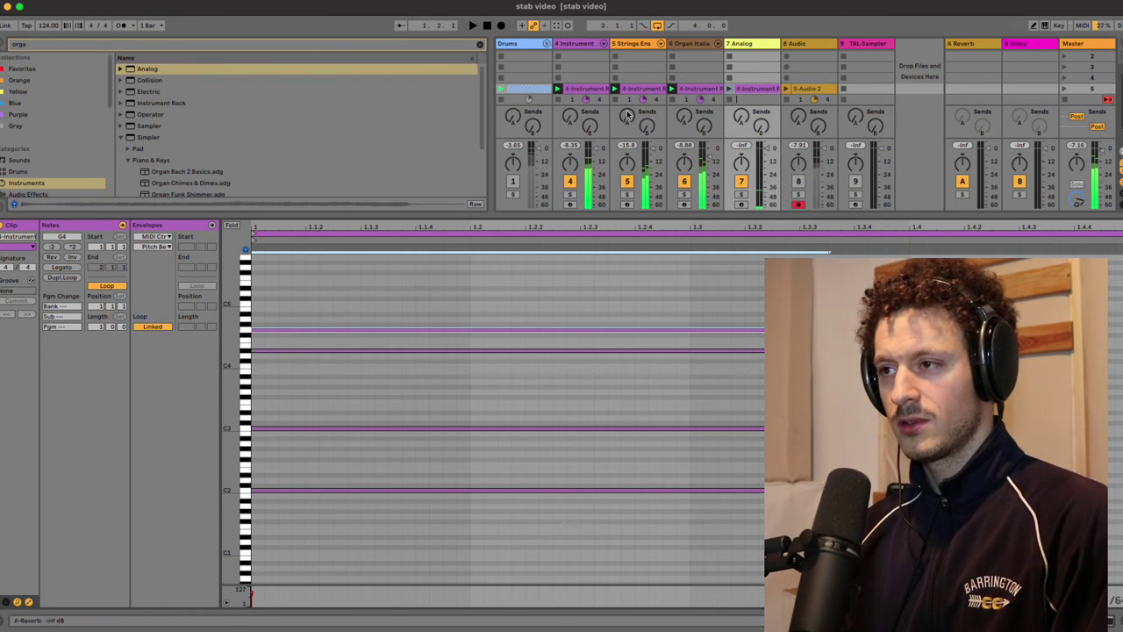
{"action": "left_click", "coordinate": [728, 90]}
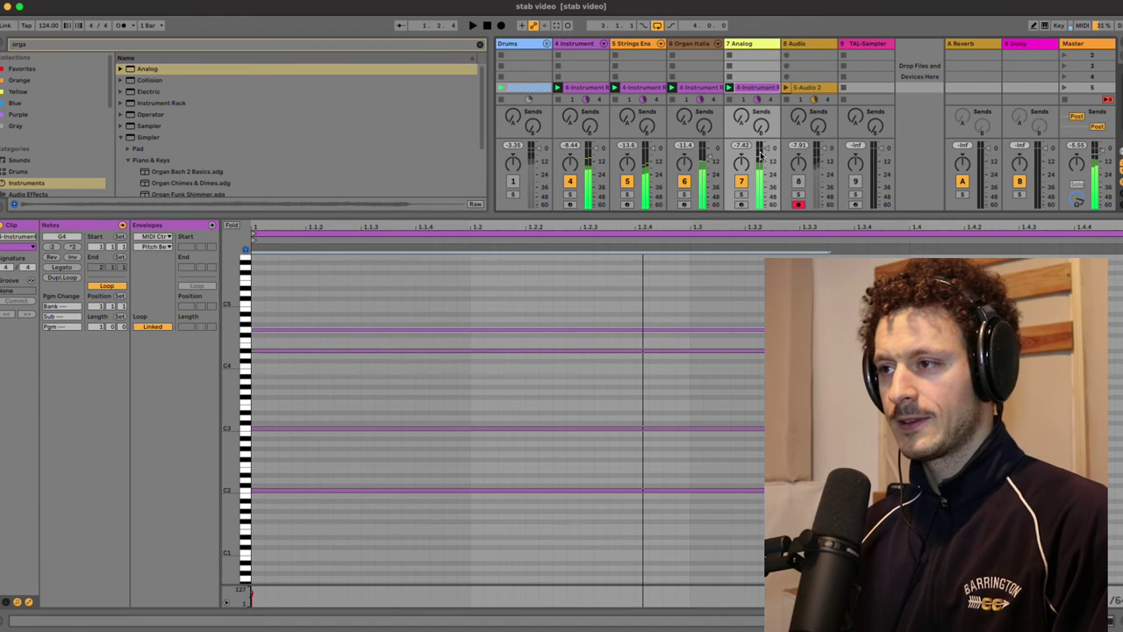
Try moving the C2 note down to C1, revert it, and replay the chord.
{"action": "left_click_drag", "start_coordinate": [418, 469], "coordinate": [419, 514]}
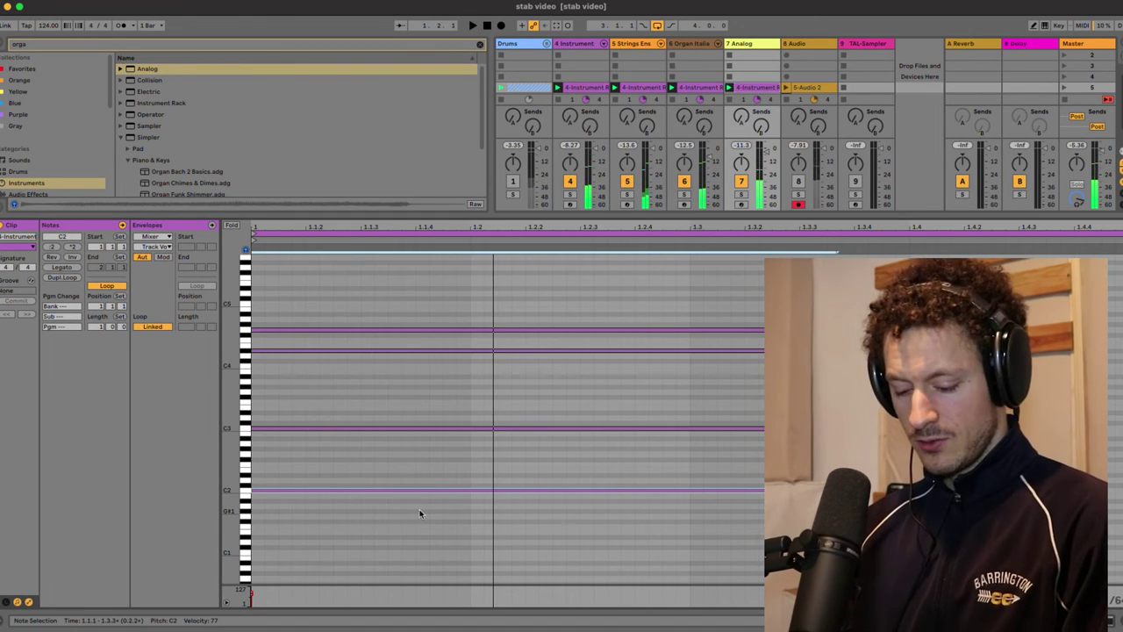
{"action": "key", "text": "shift+Down"}
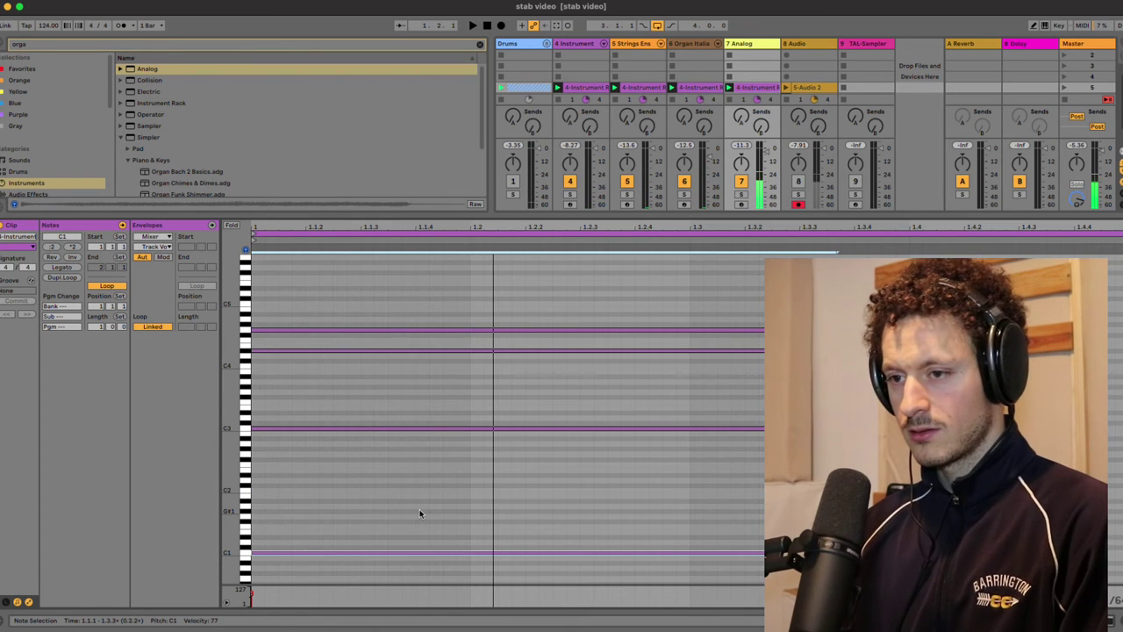
{"action": "key", "text": "super+z"}
{"action": "key", "text": "space"}
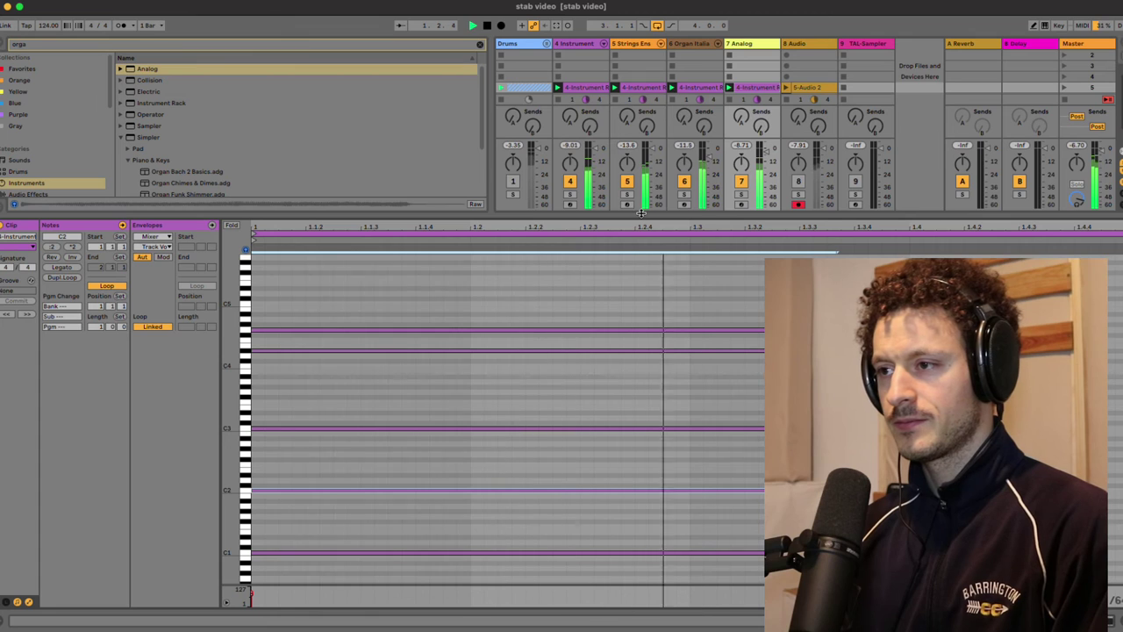
Record the resampled Analog stab into a new clip on track 8.
{"action": "left_click_drag", "start_coordinate": [638, 215], "coordinate": [638, 287]}
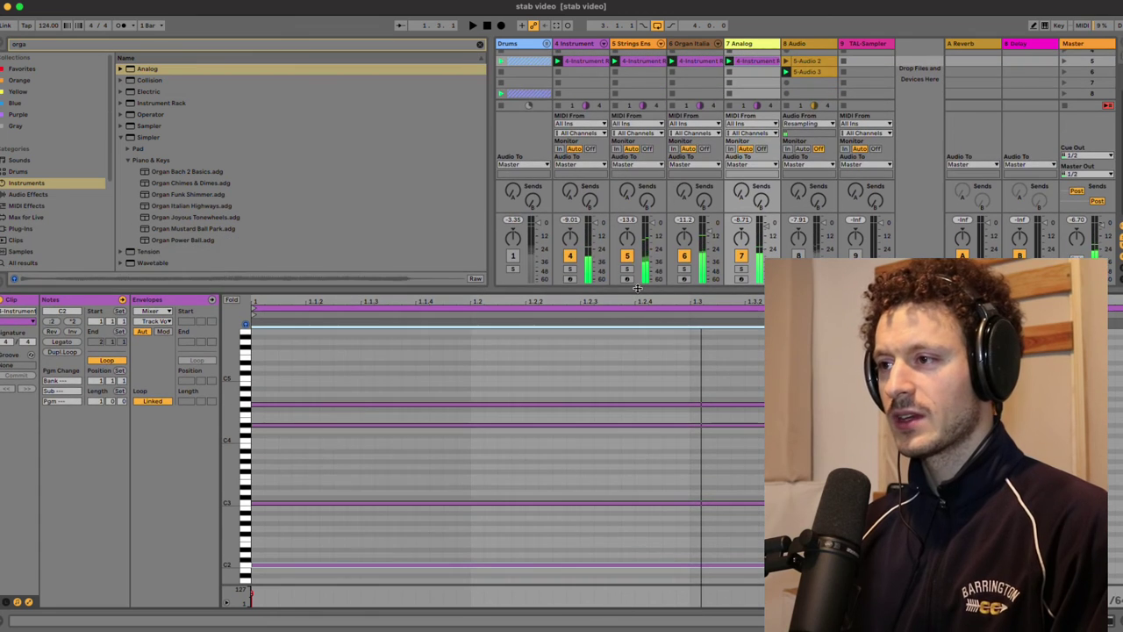
{"action": "left_click", "coordinate": [786, 82]}
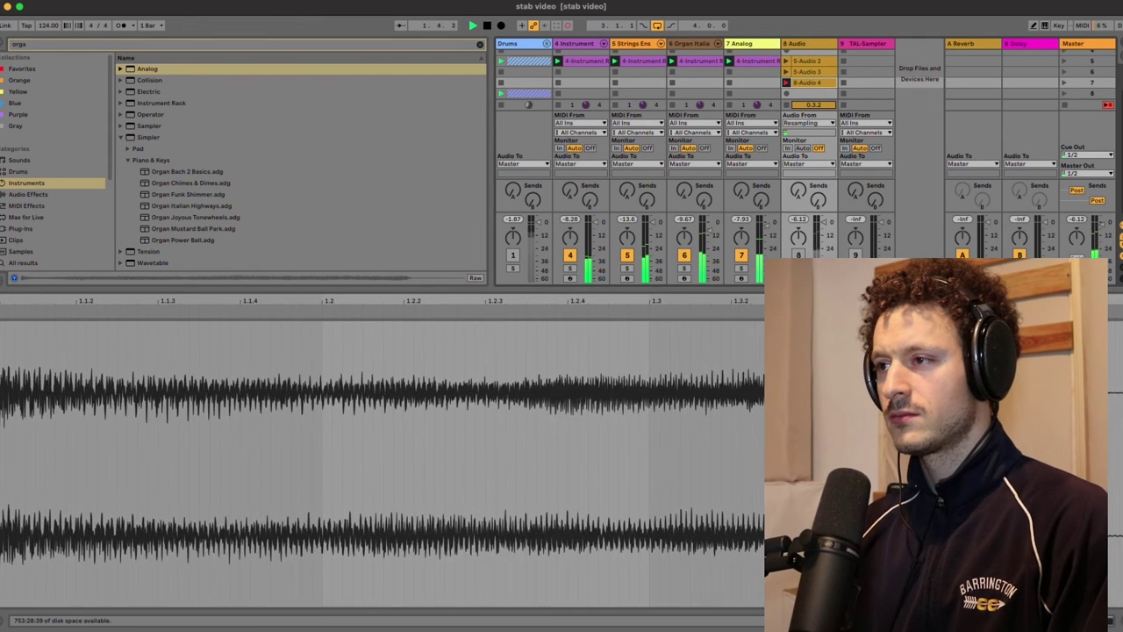
{"action": "key", "text": "space"}
{"action": "left_click", "coordinate": [857, 44]}
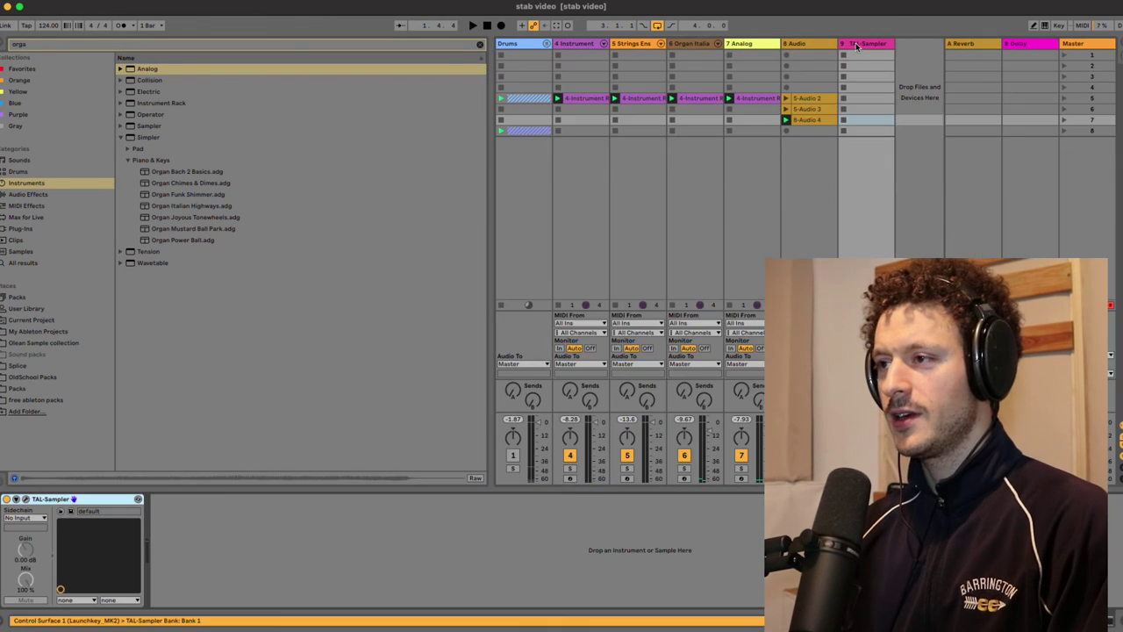
Drop the 8-Audio 4 clip onto TAL-Sampler's Layer A, arm the track, and lower CUTOFF.
{"action": "left_click", "coordinate": [26, 499]}
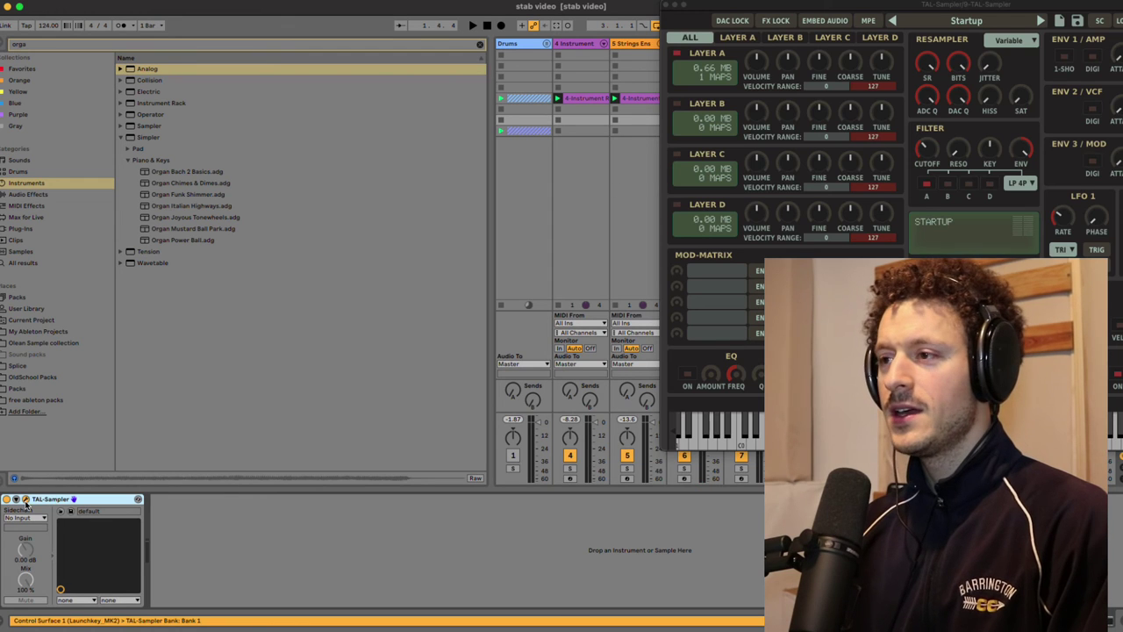
{"action": "left_click_drag", "start_coordinate": [763, 6], "coordinate": [504, 142]}
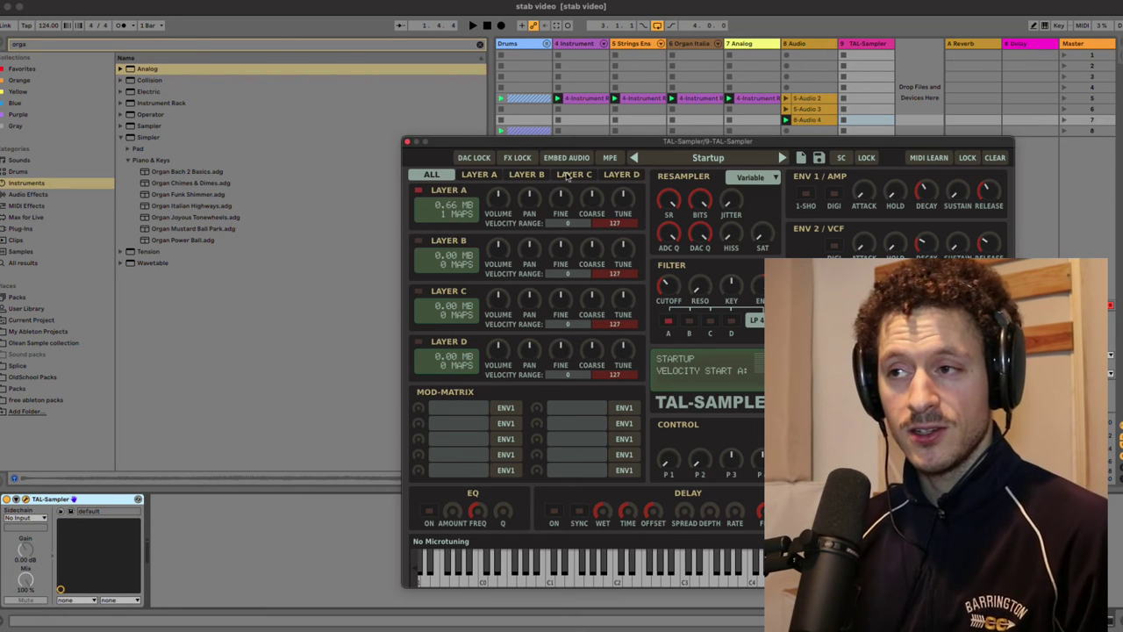
{"action": "key", "text": "super+alt+b"}
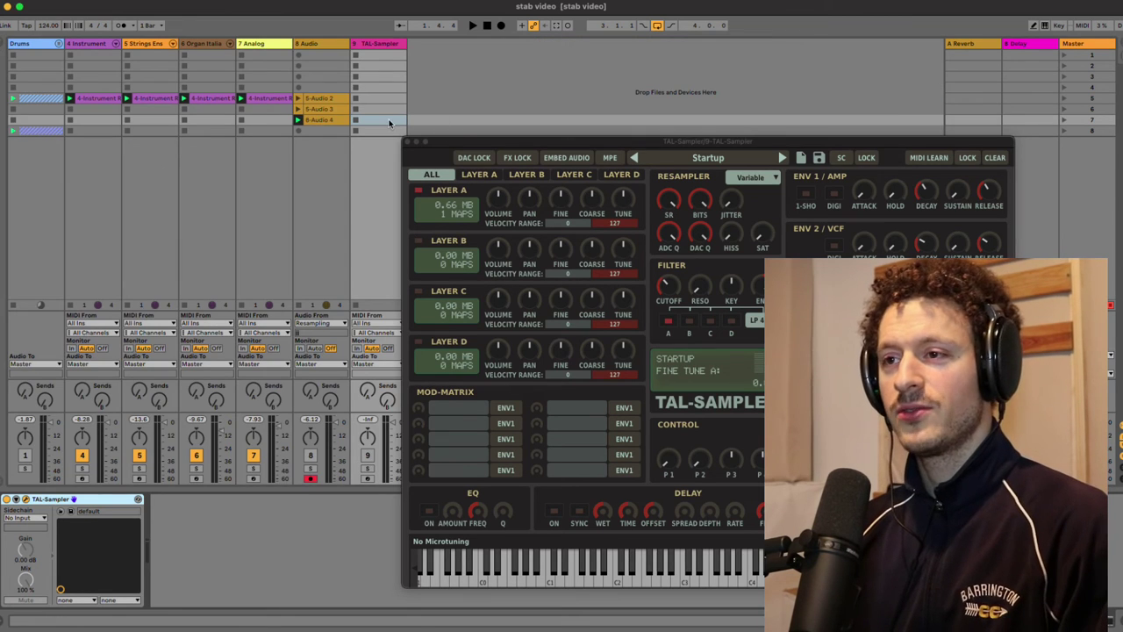
{"action": "left_click_drag", "start_coordinate": [329, 121], "coordinate": [454, 211]}
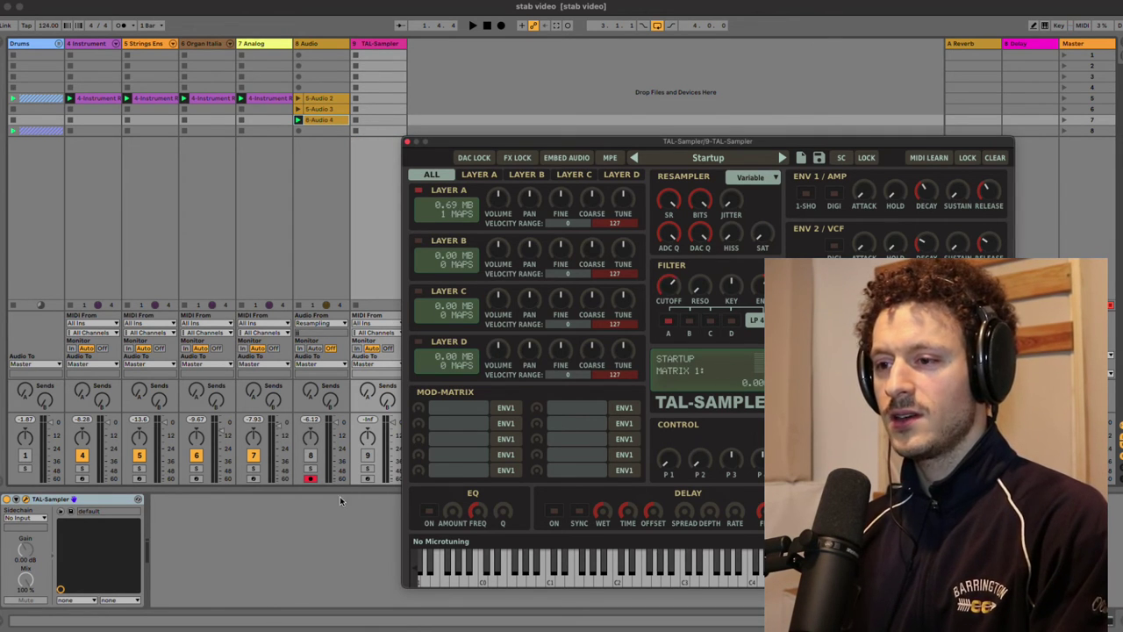
{"action": "left_click", "coordinate": [367, 478]}
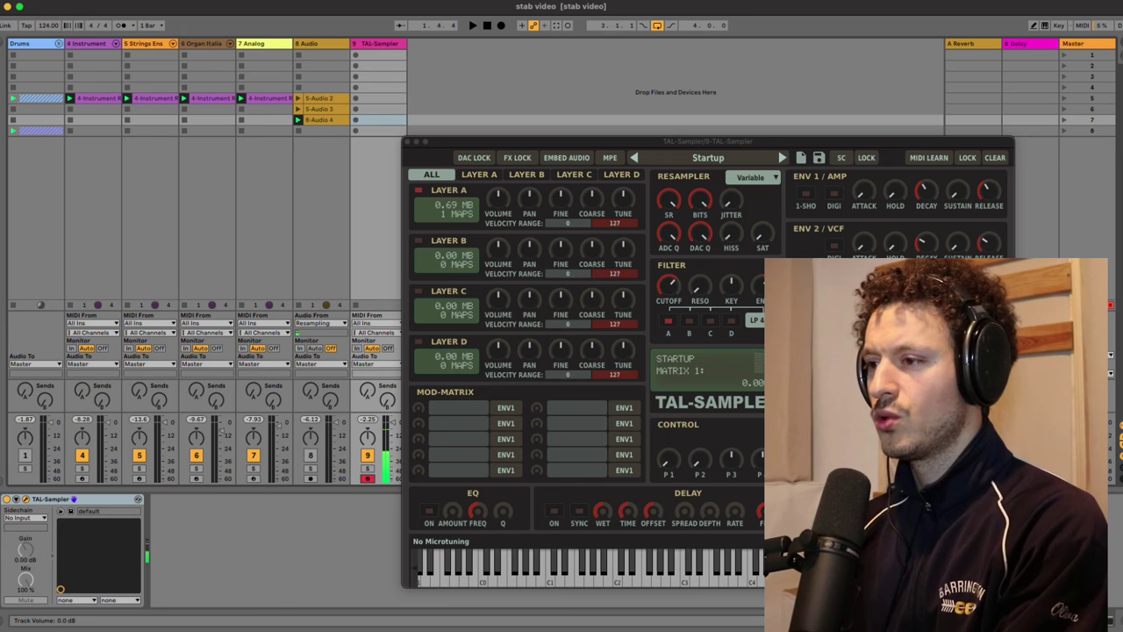
{"action": "left_click_drag", "start_coordinate": [671, 283], "coordinate": [672, 326]}
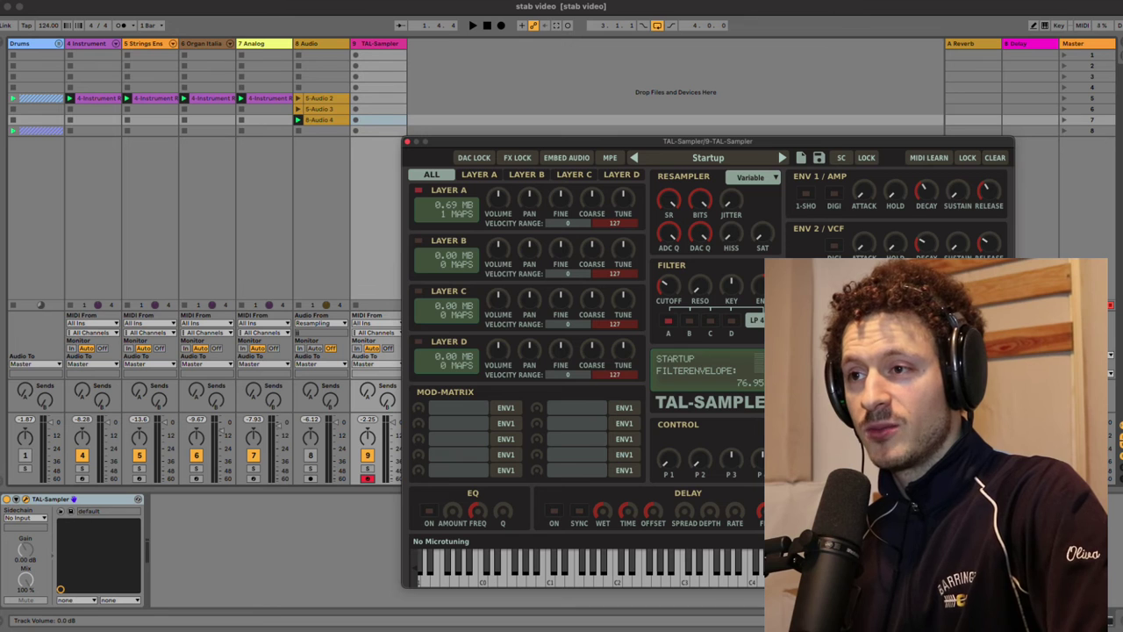
Dismiss the TAL-Sampler plugin window to return to the Session View.
{"action": "left_click", "coordinate": [36, 130]}
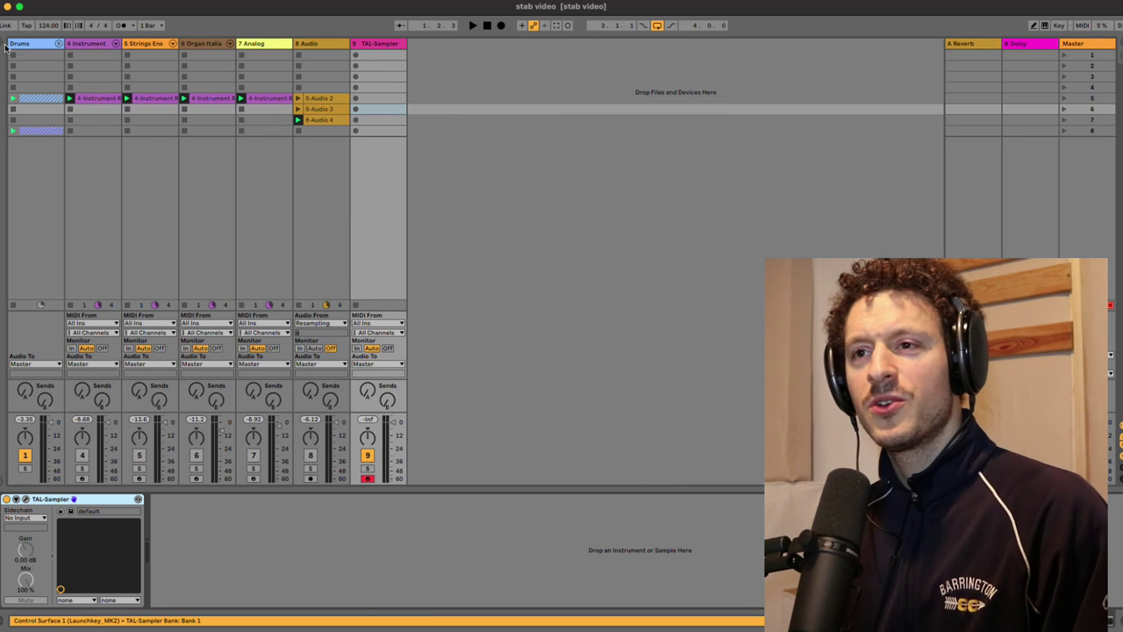
Find the TAL plug-ins under VST3 > TAL-Togu Audio Line, undoing an accidental extra TAL Sampler.
{"action": "left_click", "coordinate": [3, 46]}
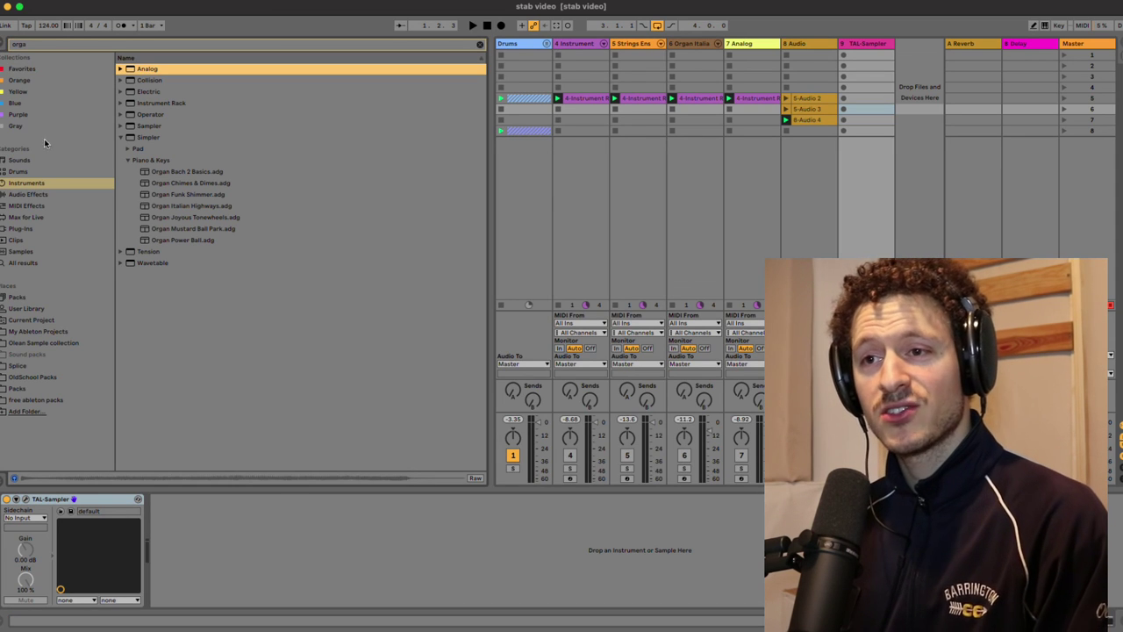
{"action": "left_click", "coordinate": [27, 228]}
{"action": "left_click", "coordinate": [43, 46]}
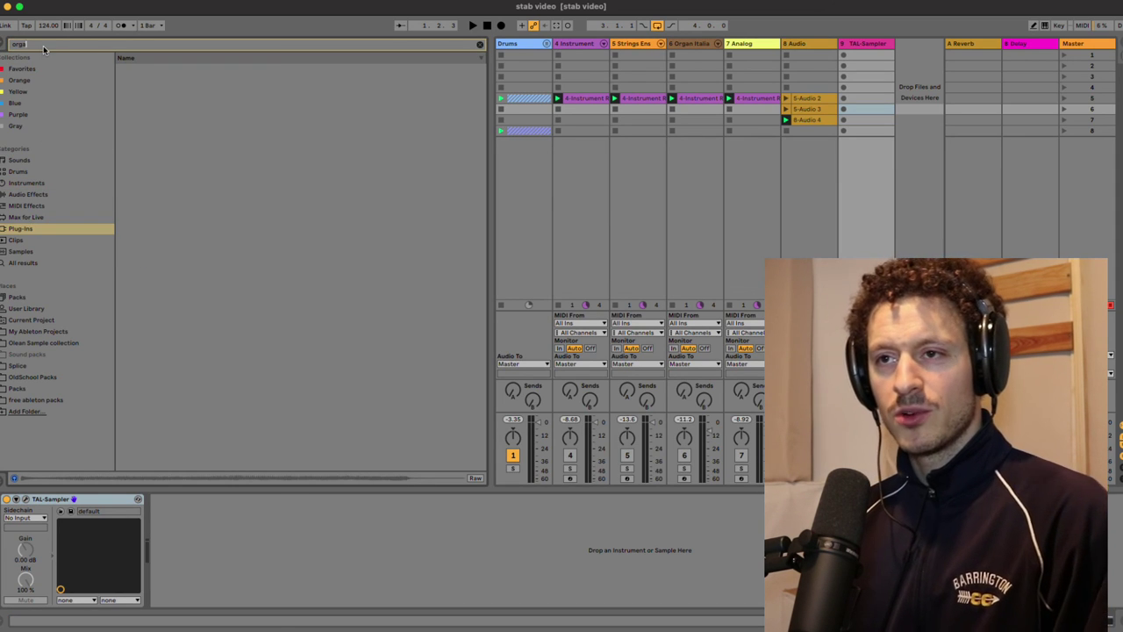
{"action": "type", "text": "tal"}
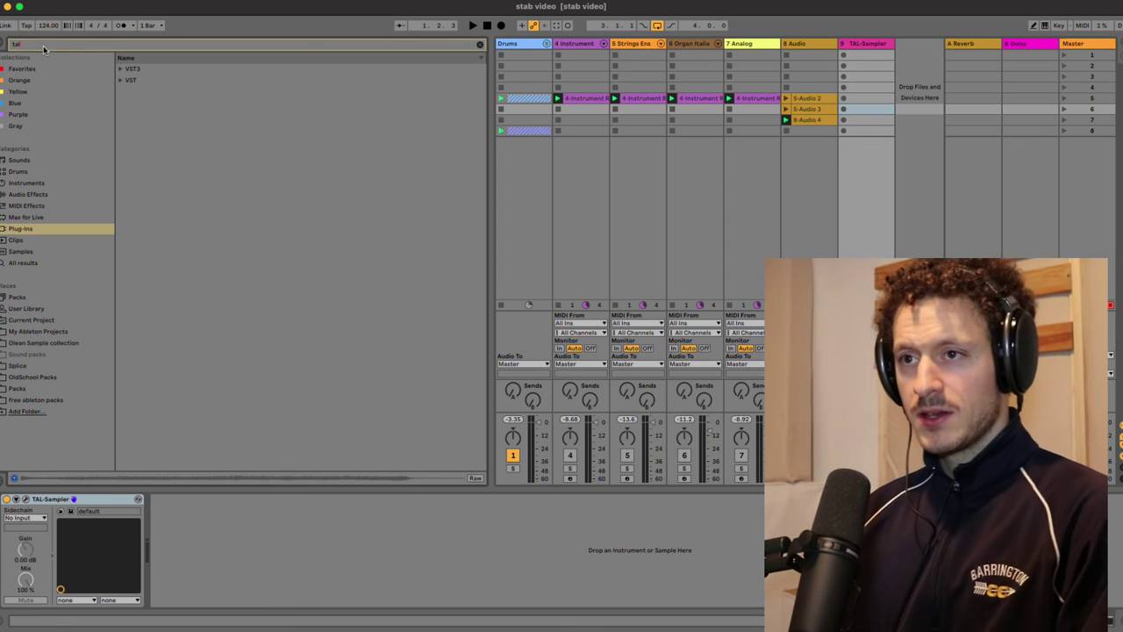
{"action": "left_click", "coordinate": [124, 69]}
{"action": "left_click", "coordinate": [125, 81]}
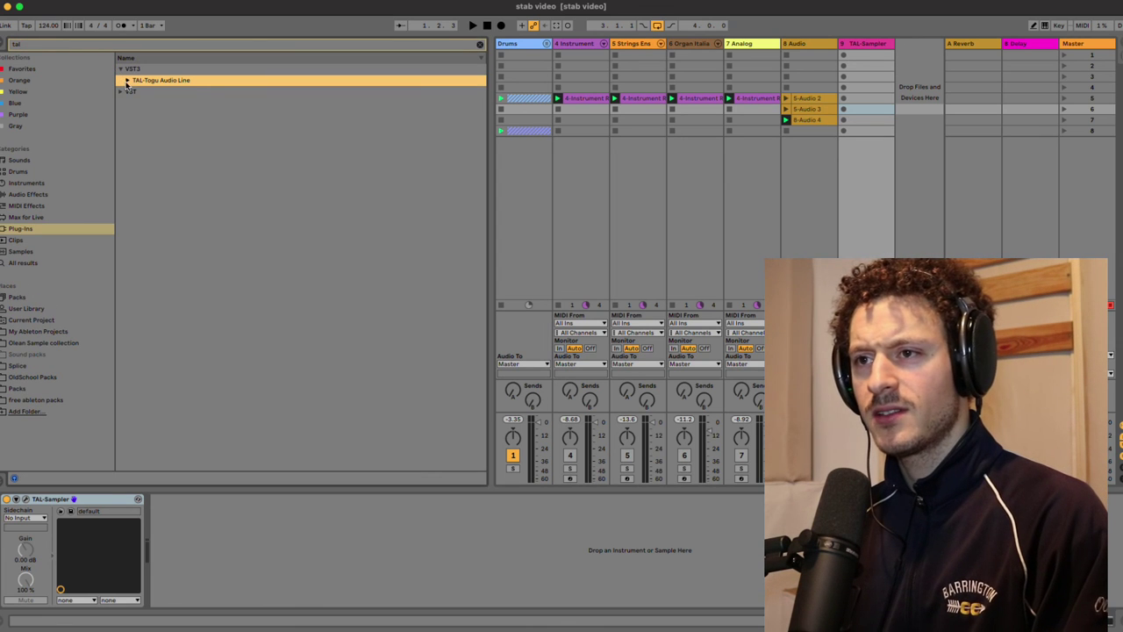
{"action": "left_click_drag", "start_coordinate": [174, 105], "coordinate": [245, 533]}
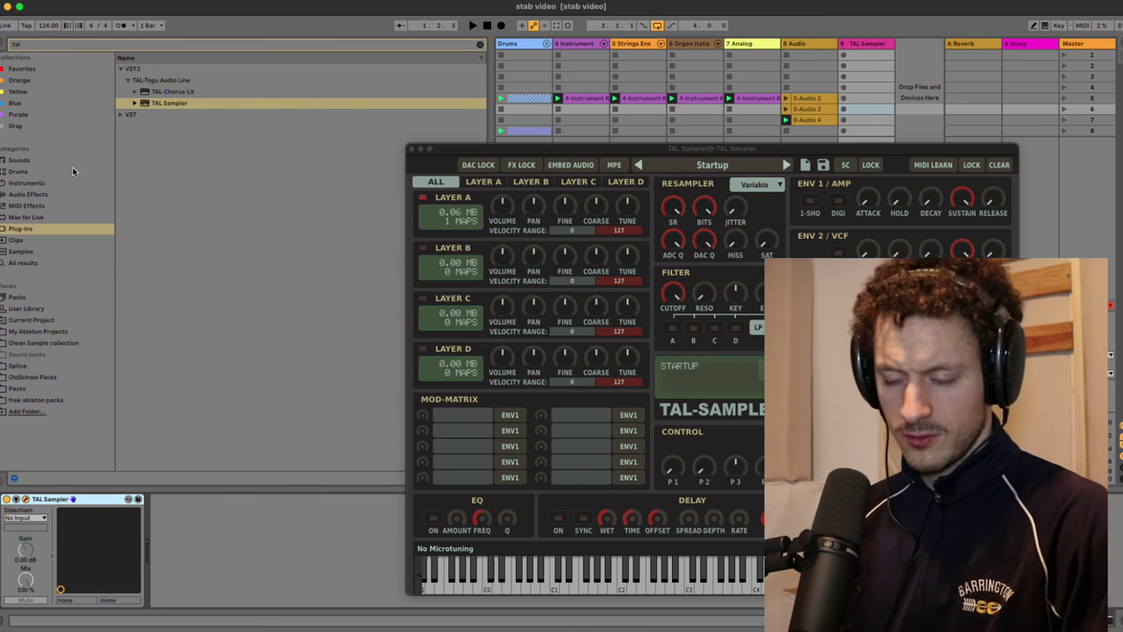
{"action": "key", "text": "super+alt+p"}
Add TAL-Chorus-LX after TAL-Sampler and lower its DRY/WET amount.
{"action": "left_click", "coordinate": [175, 91]}
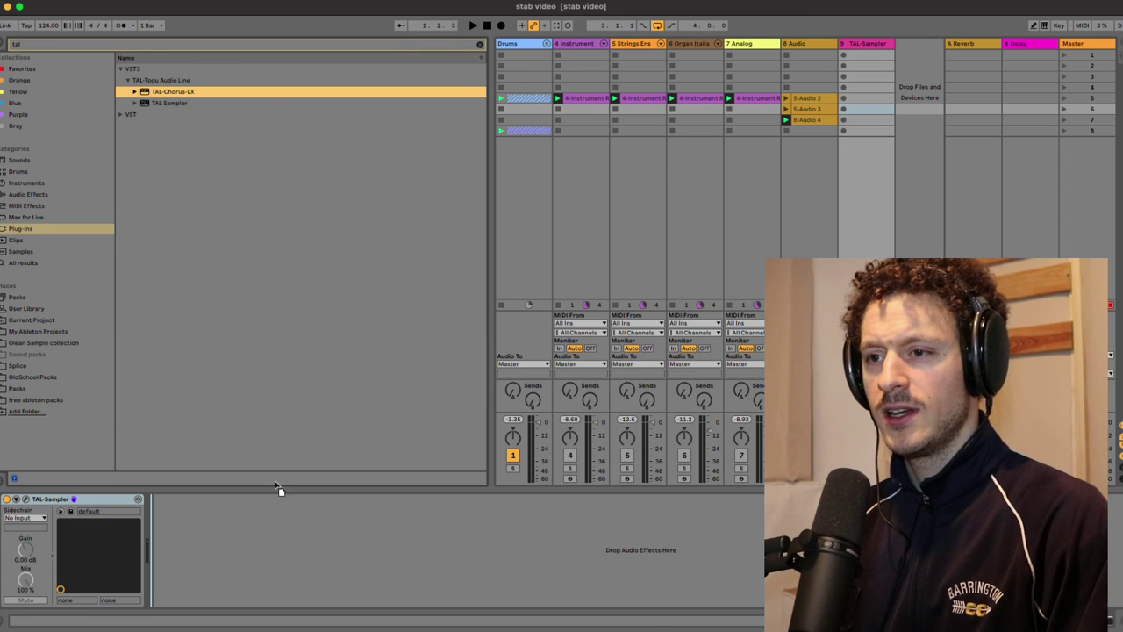
{"action": "key", "text": "Return"}
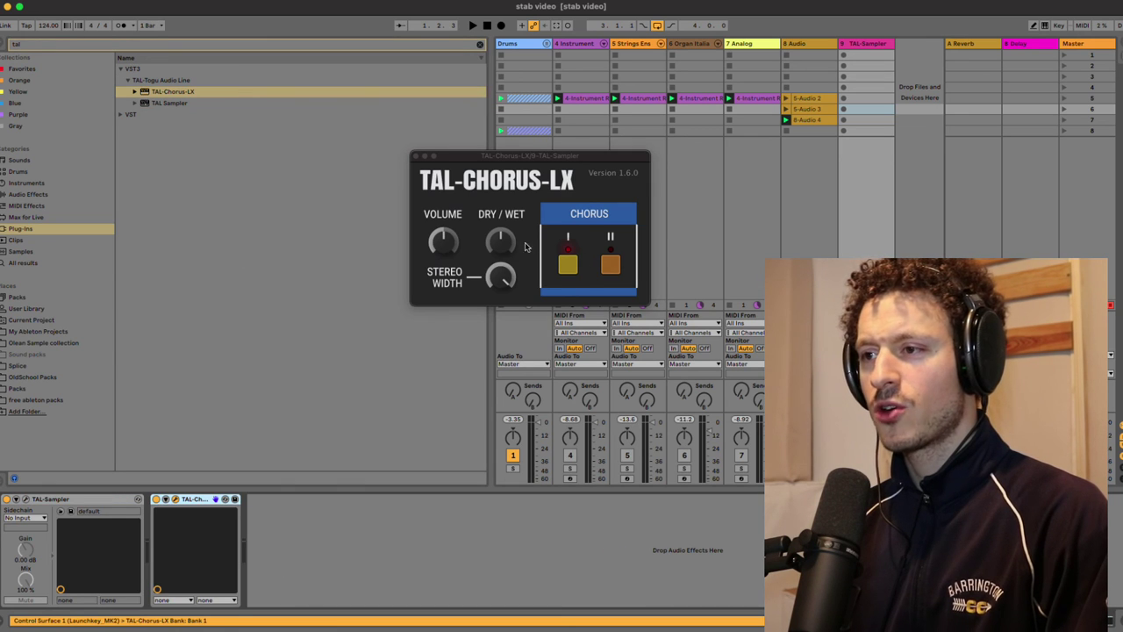
{"action": "left_click_drag", "start_coordinate": [509, 250], "coordinate": [507, 279]}
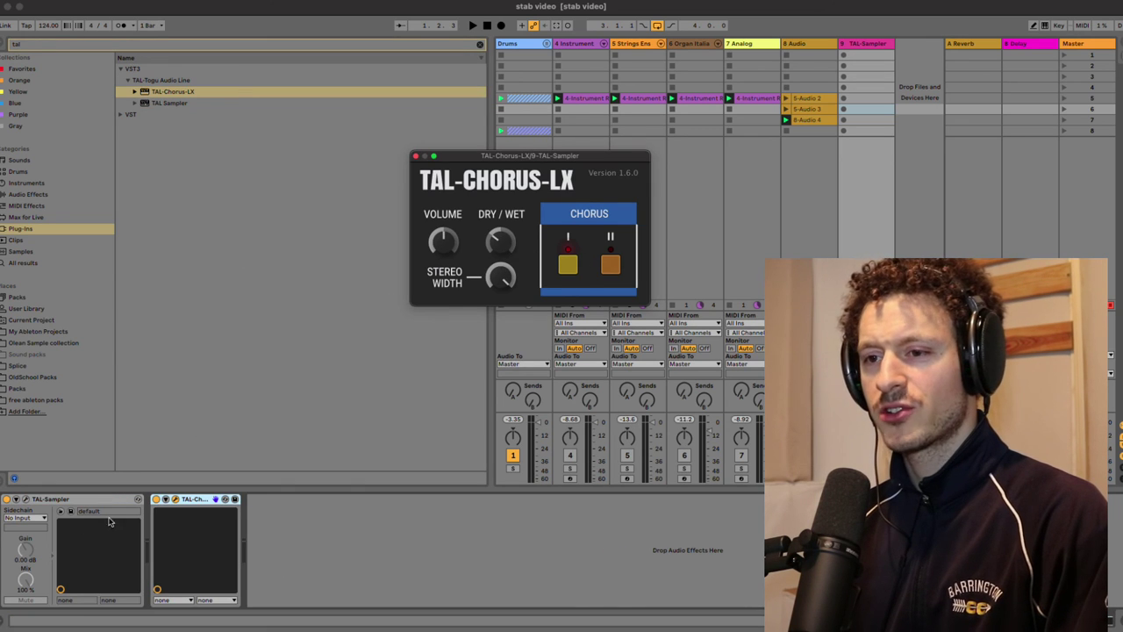